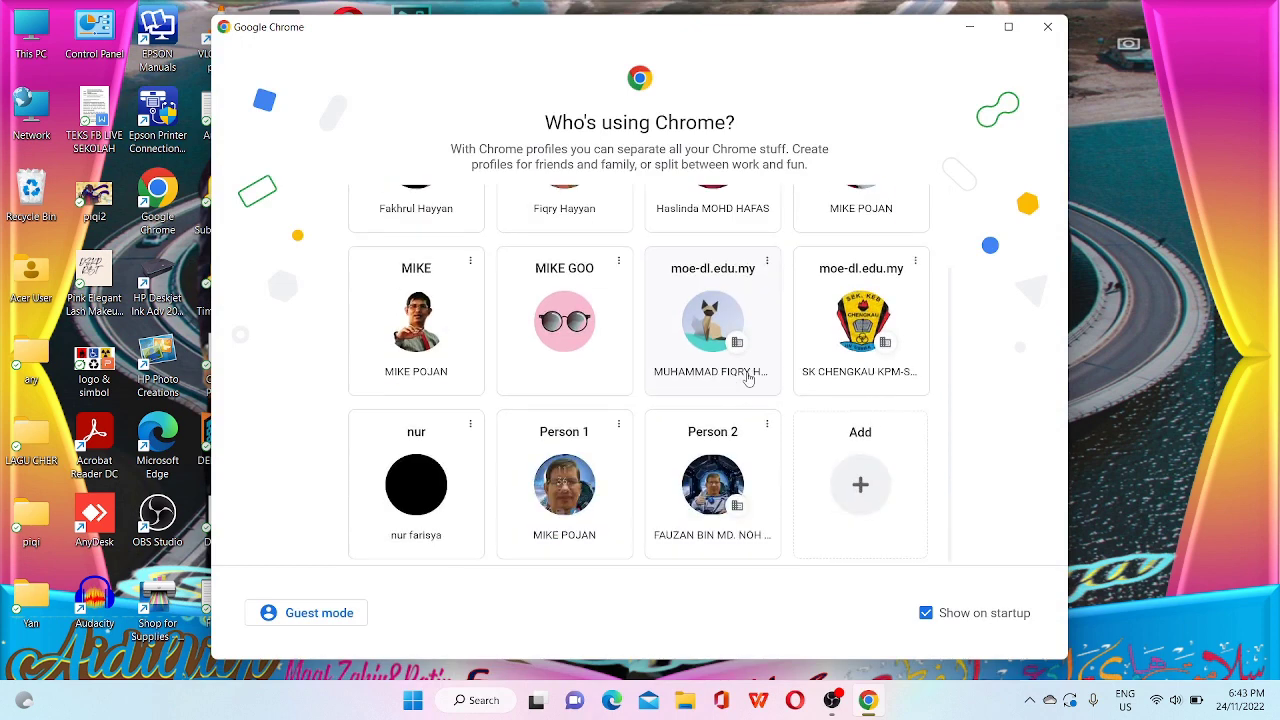
Open Google Classroom through the DELIMa portal login, using the Person 2 Chrome profile
click(710, 478)
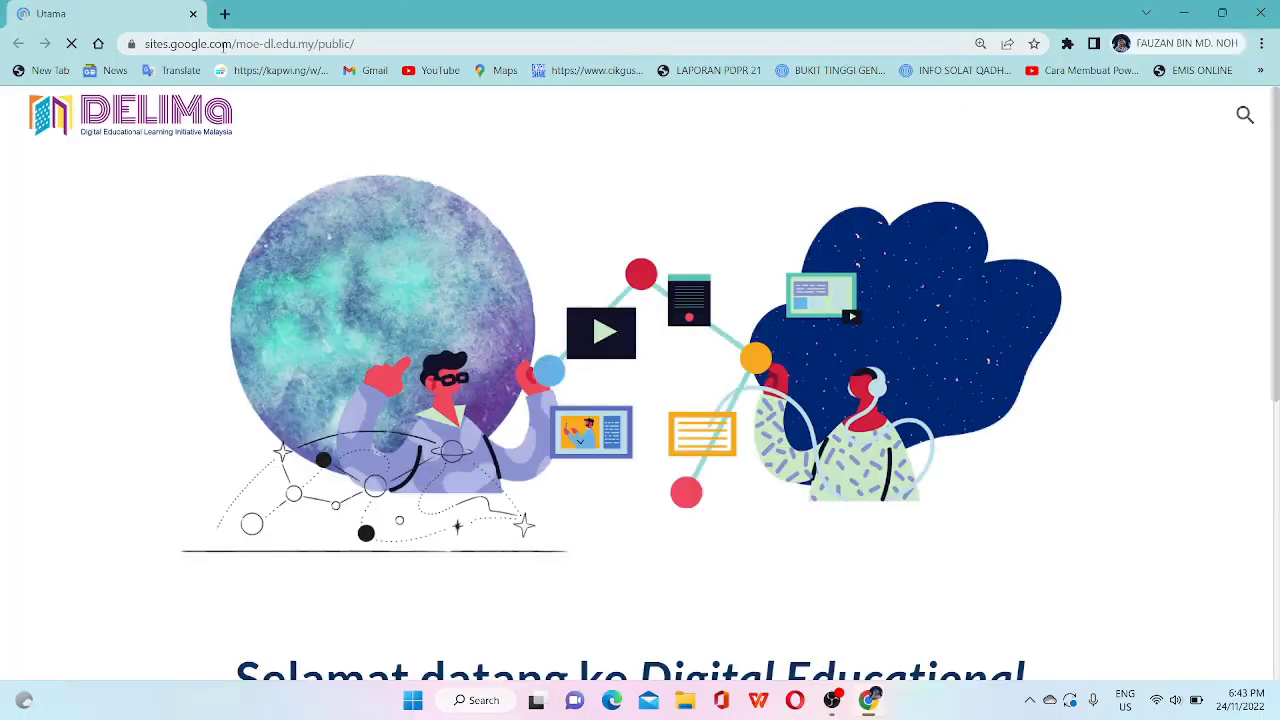
scroll(610, 248, down, 5)
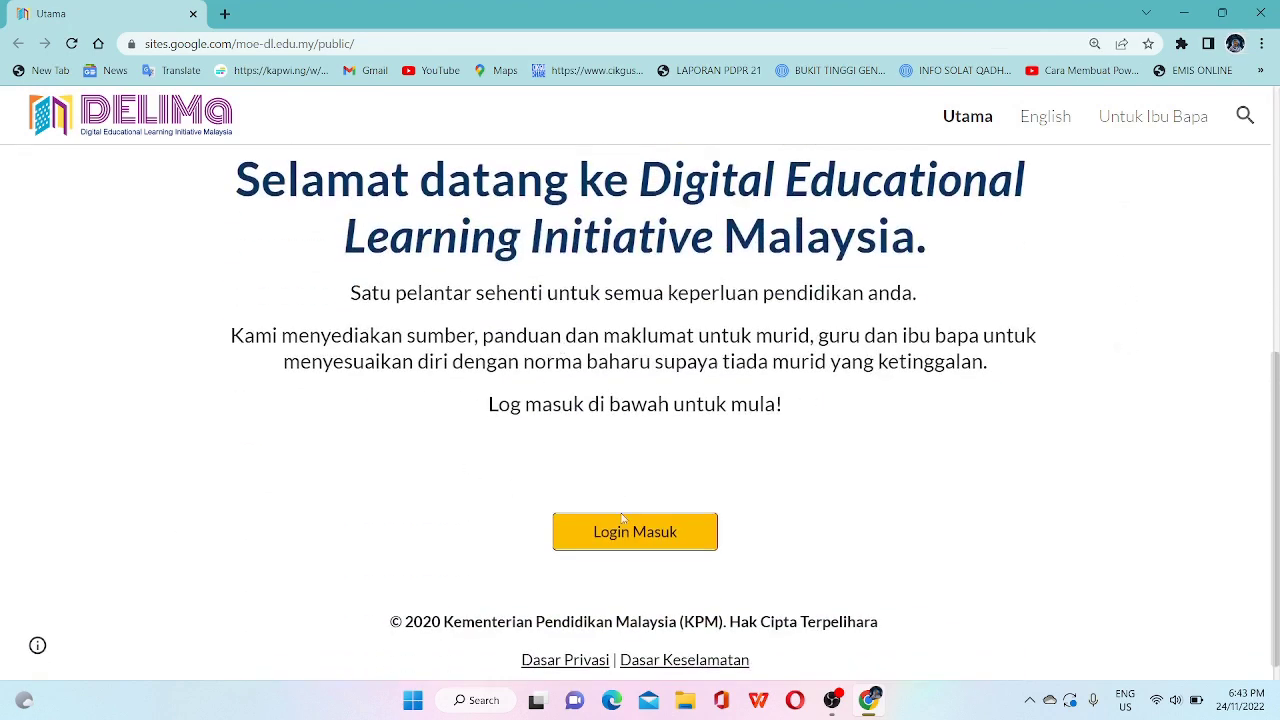
click(622, 532)
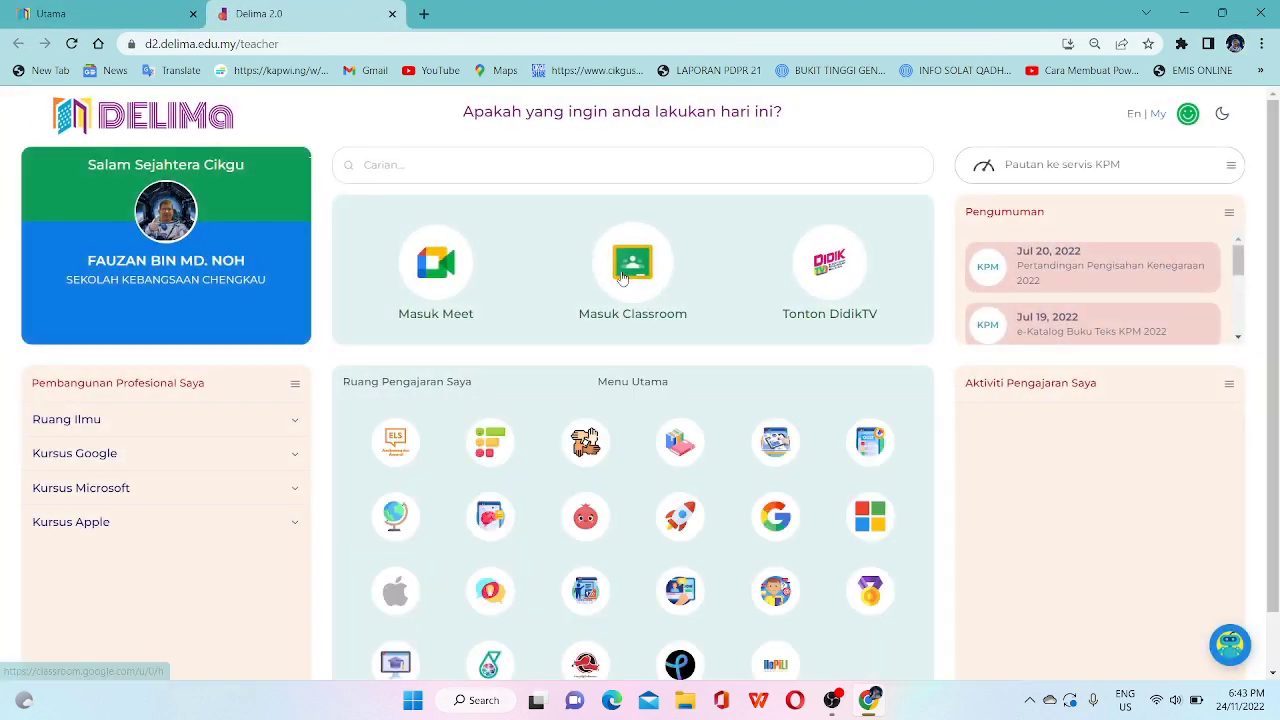
click(616, 277)
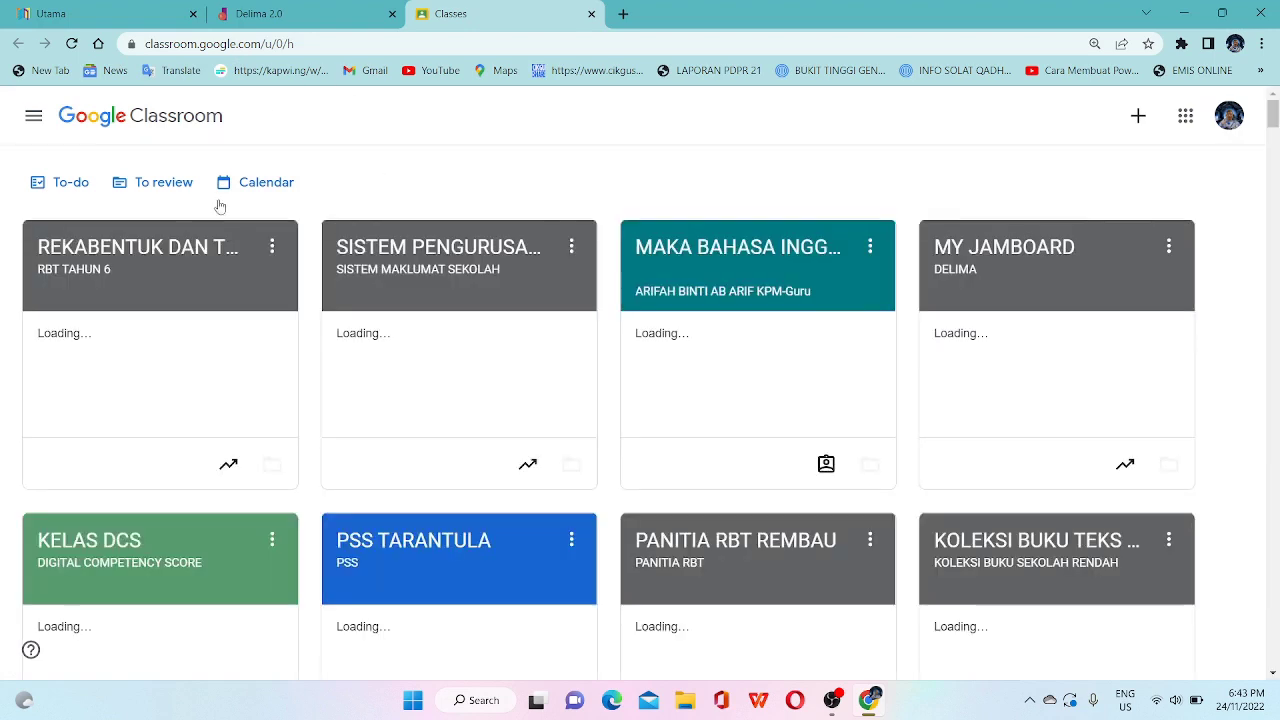
Open the PENGATURCARAAN material for editing in the classwork of the REKABENTUK DAN TEKNOLOGI class (RBT TAHUN 6)
click(101, 264)
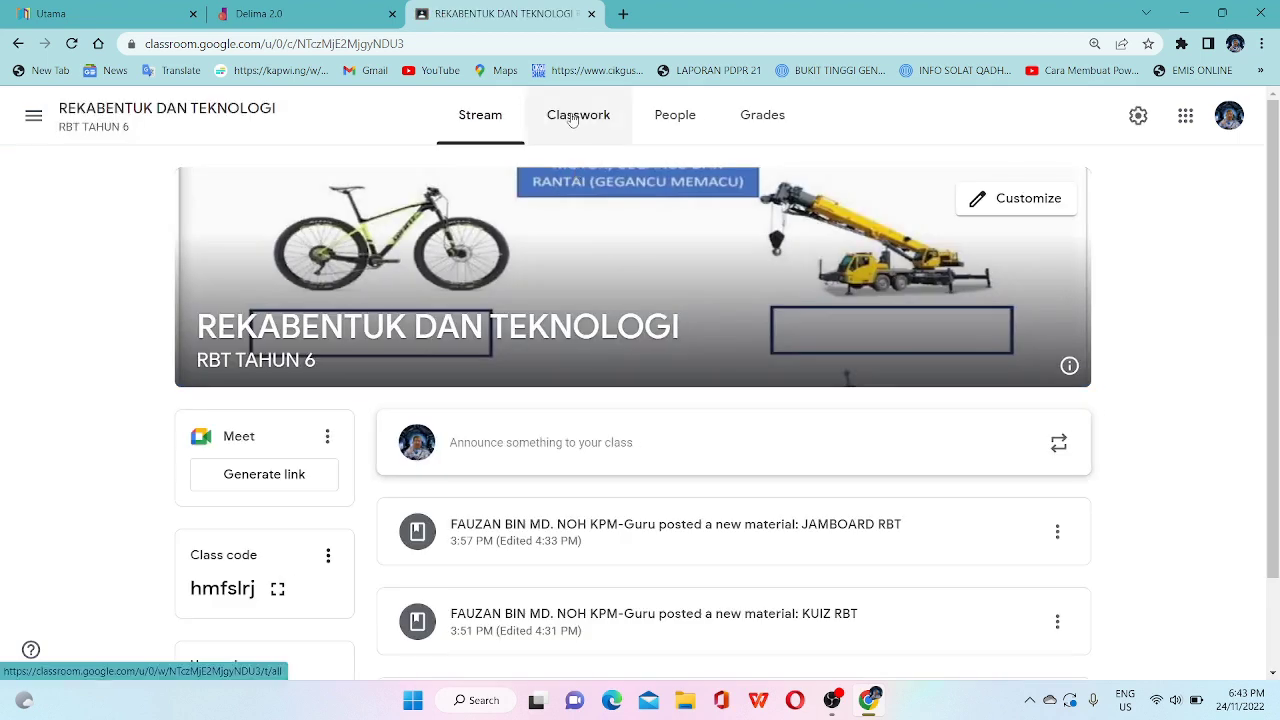
click(579, 121)
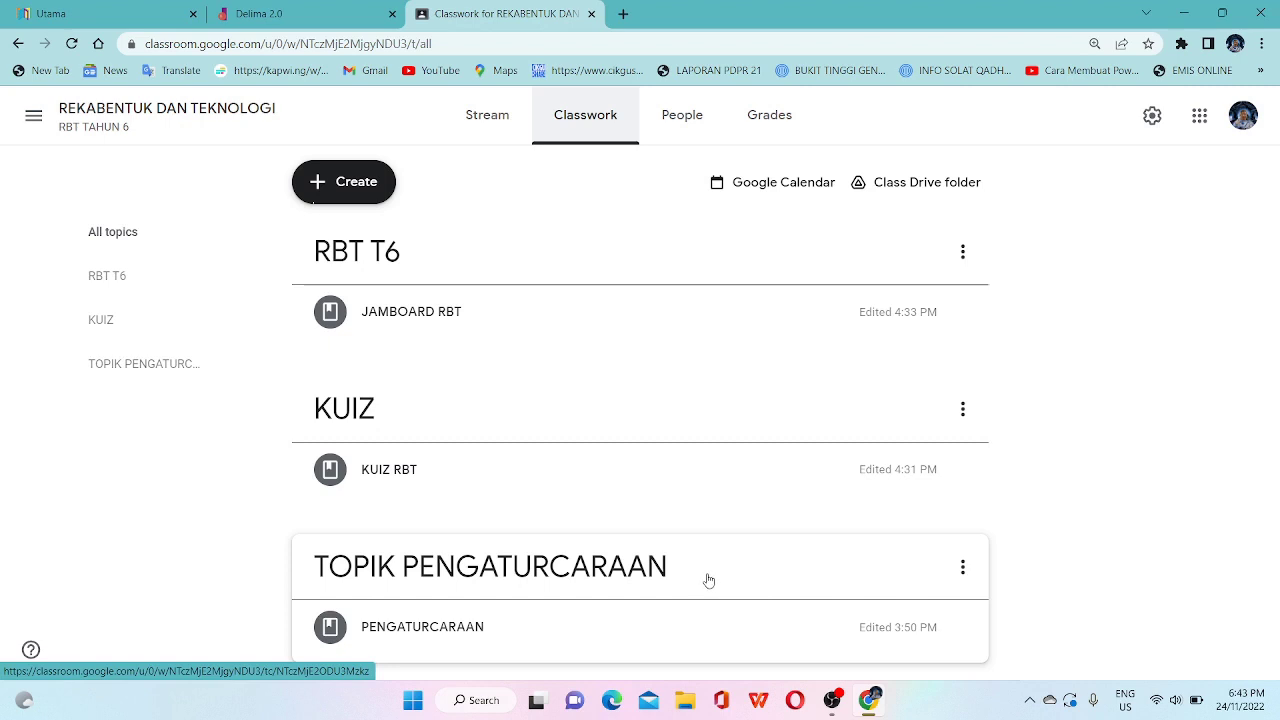
click(964, 627)
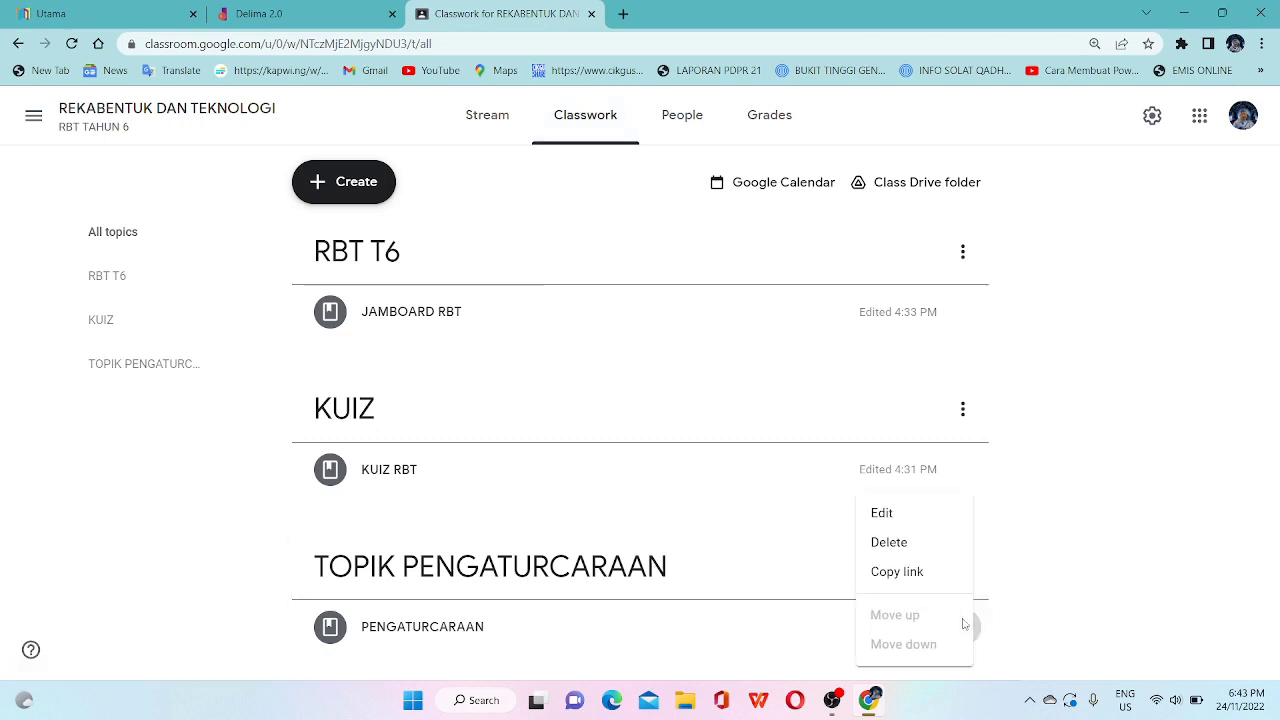
click(891, 518)
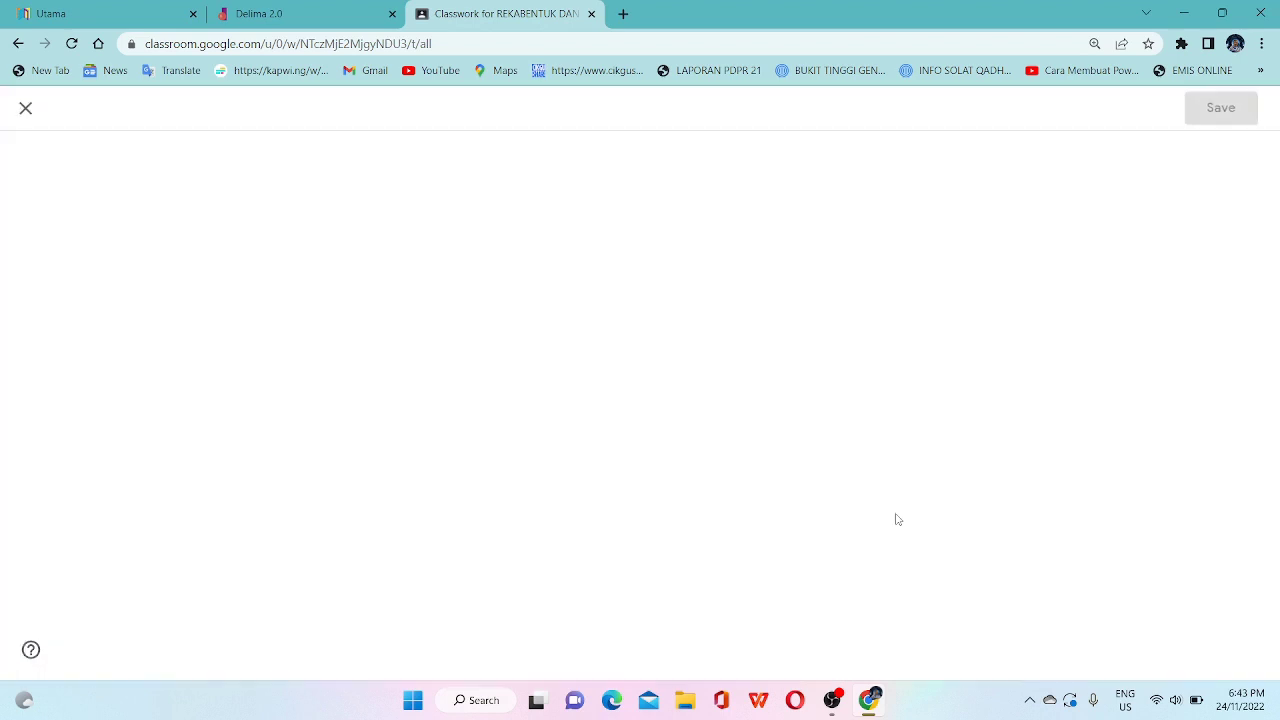
Search YouTube from the material's attachment options for "PENGATURCARAAN RBT TAHUN 6"
scroll(314, 432, down, 2)
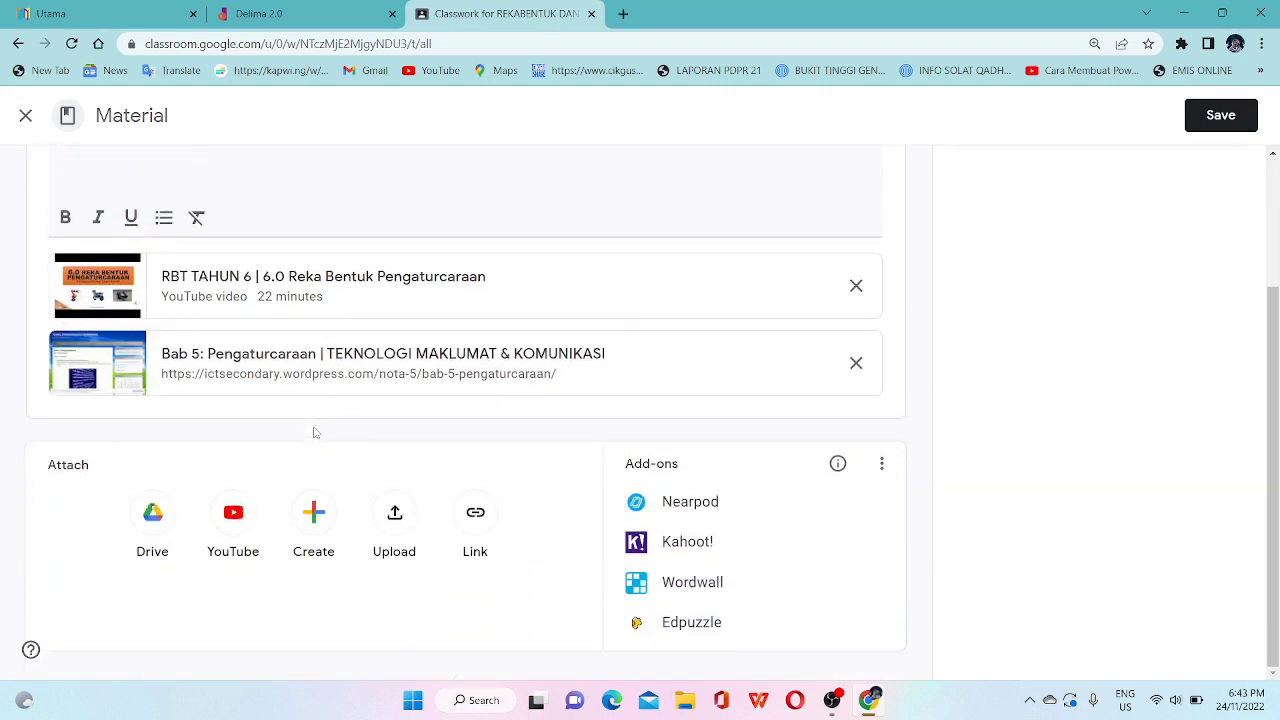
click(238, 518)
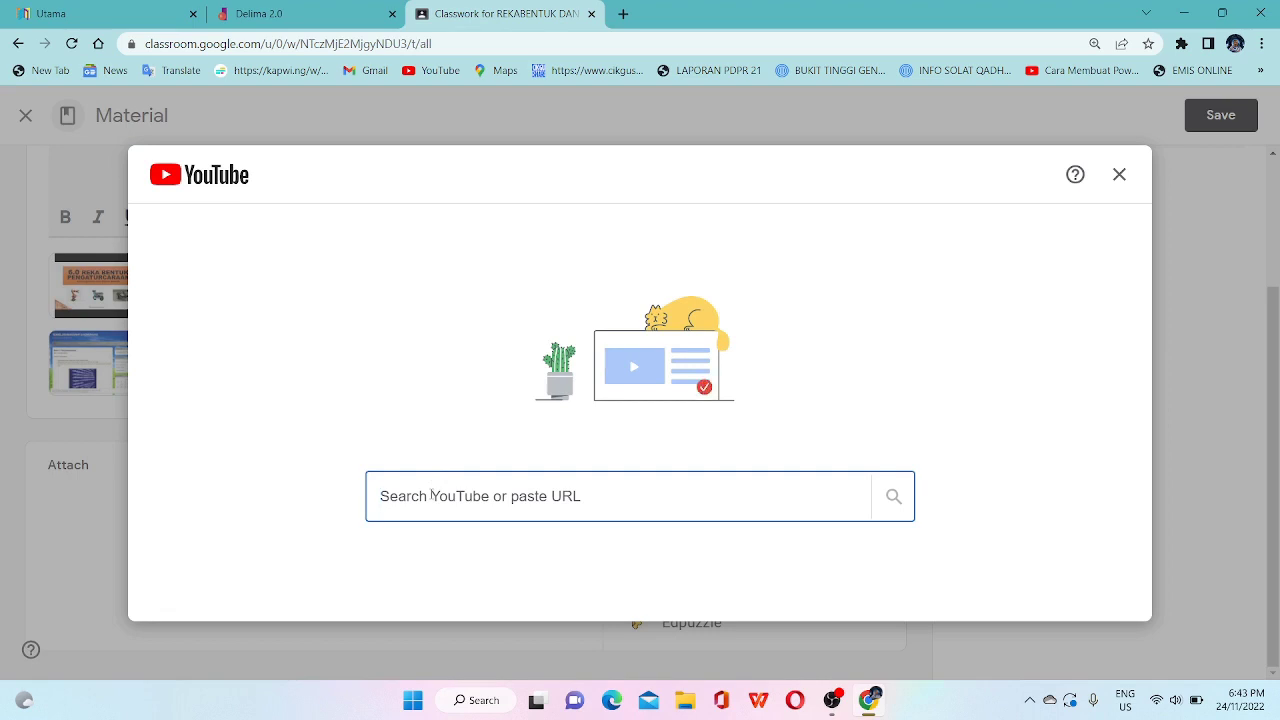
text(PE)
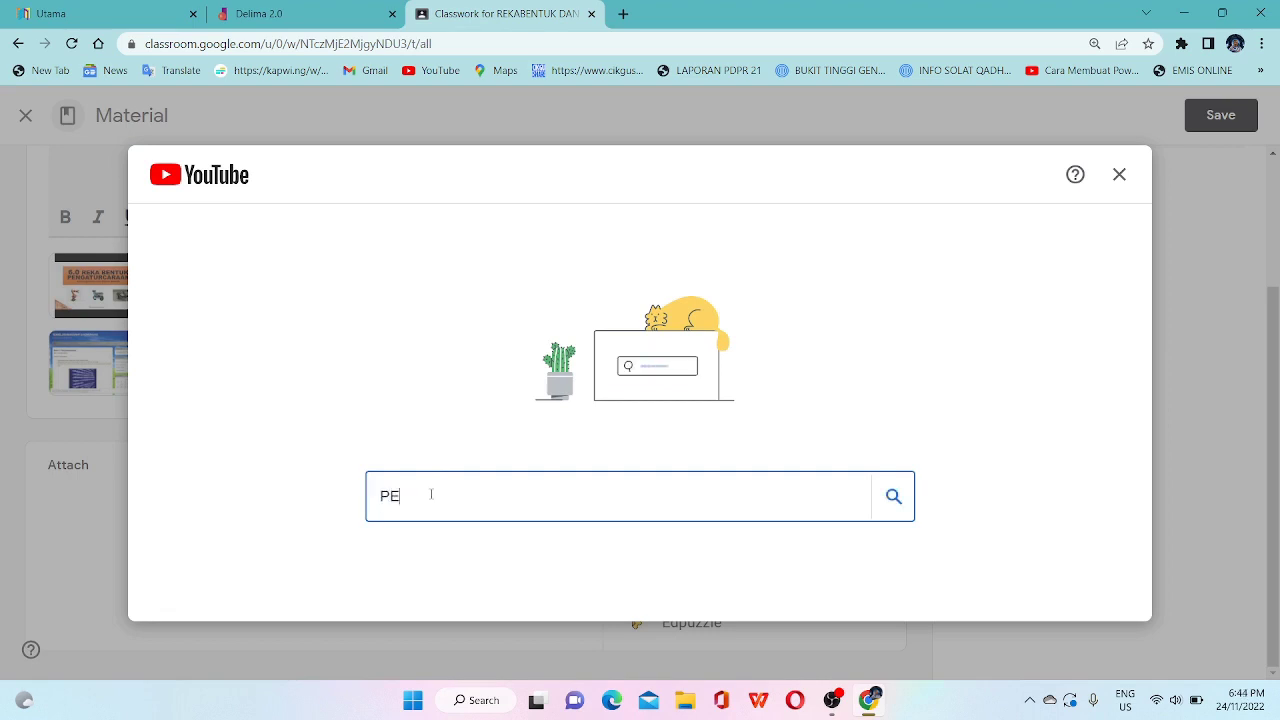
text(NGATUR)
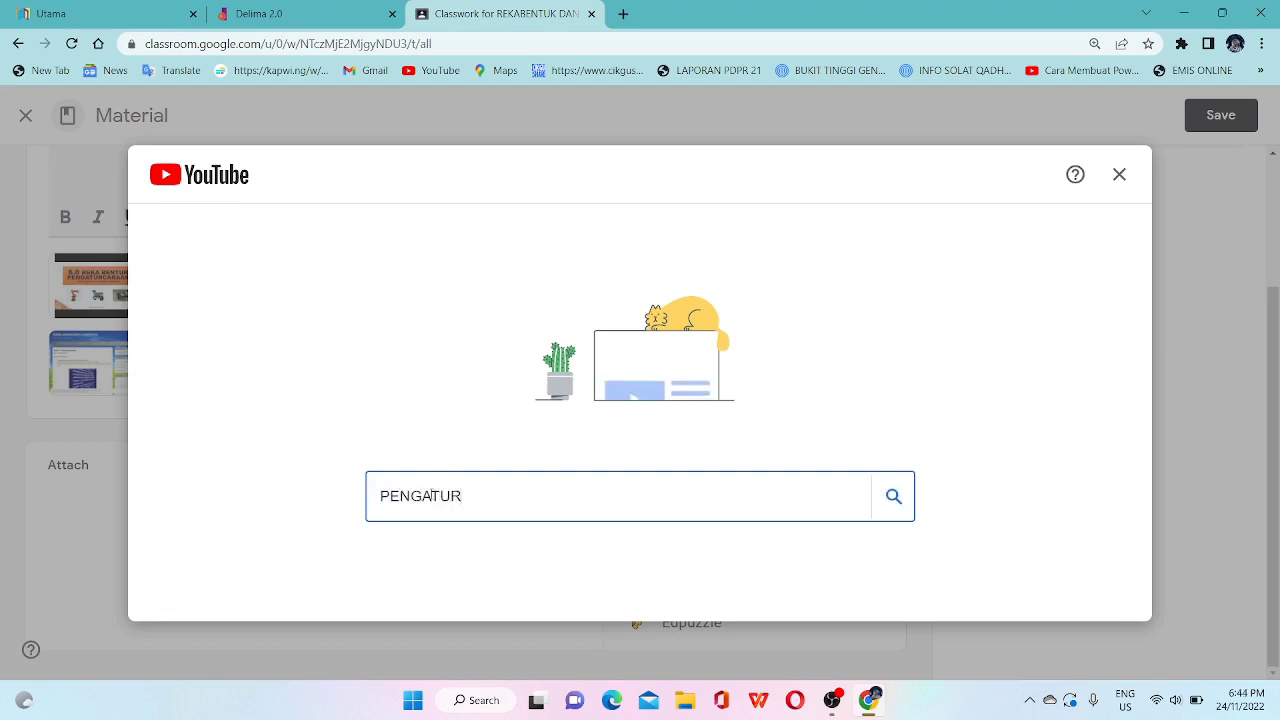
text(CARAAN )
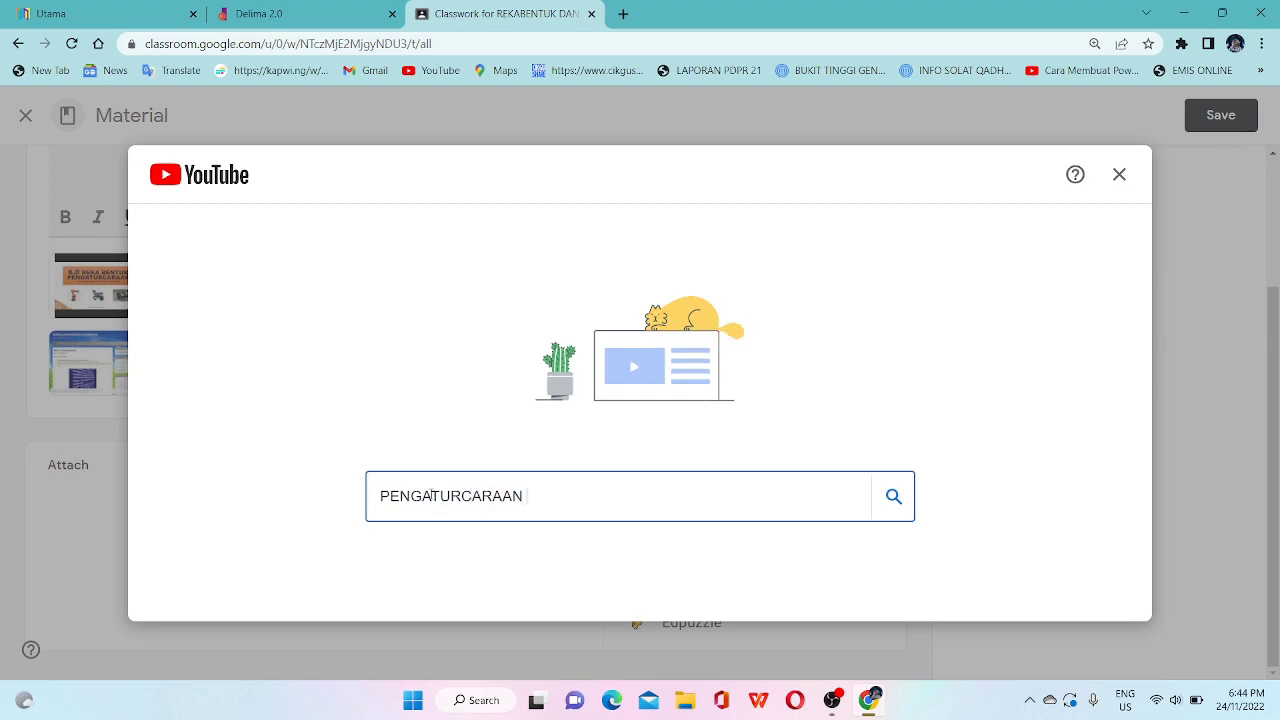
text(RBT)
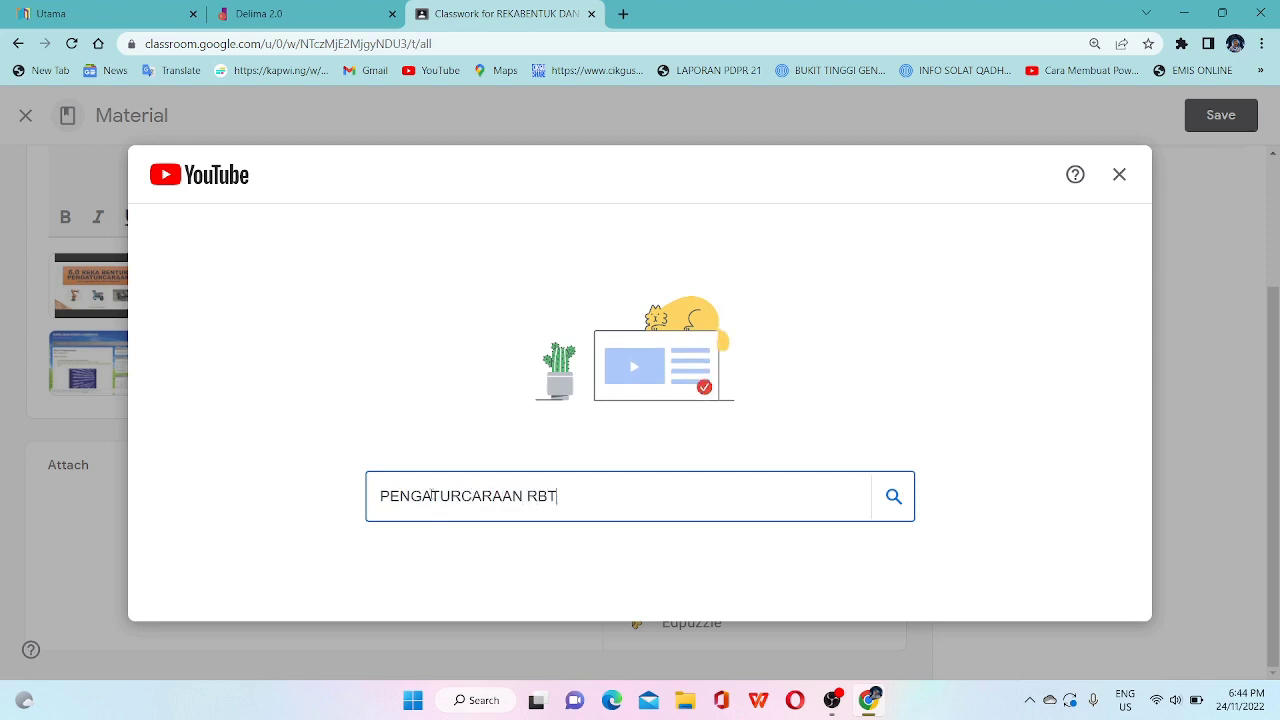
text( TAHUN 6)
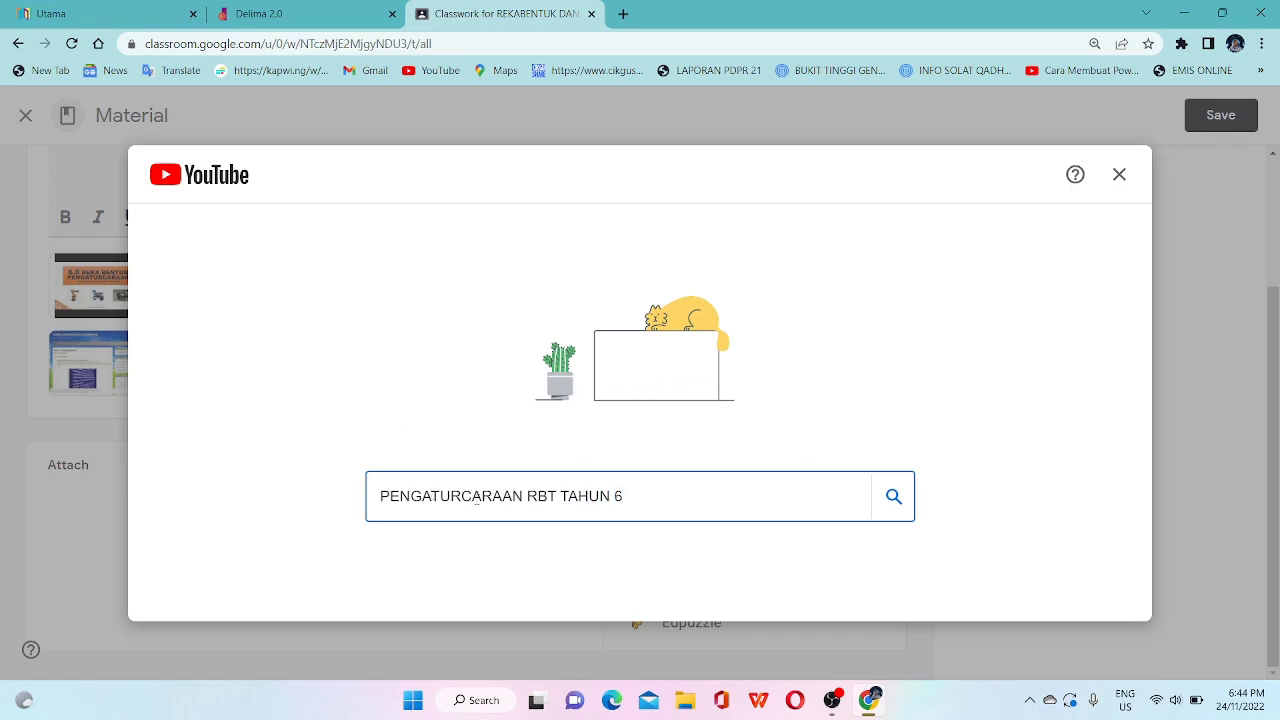
click(893, 498)
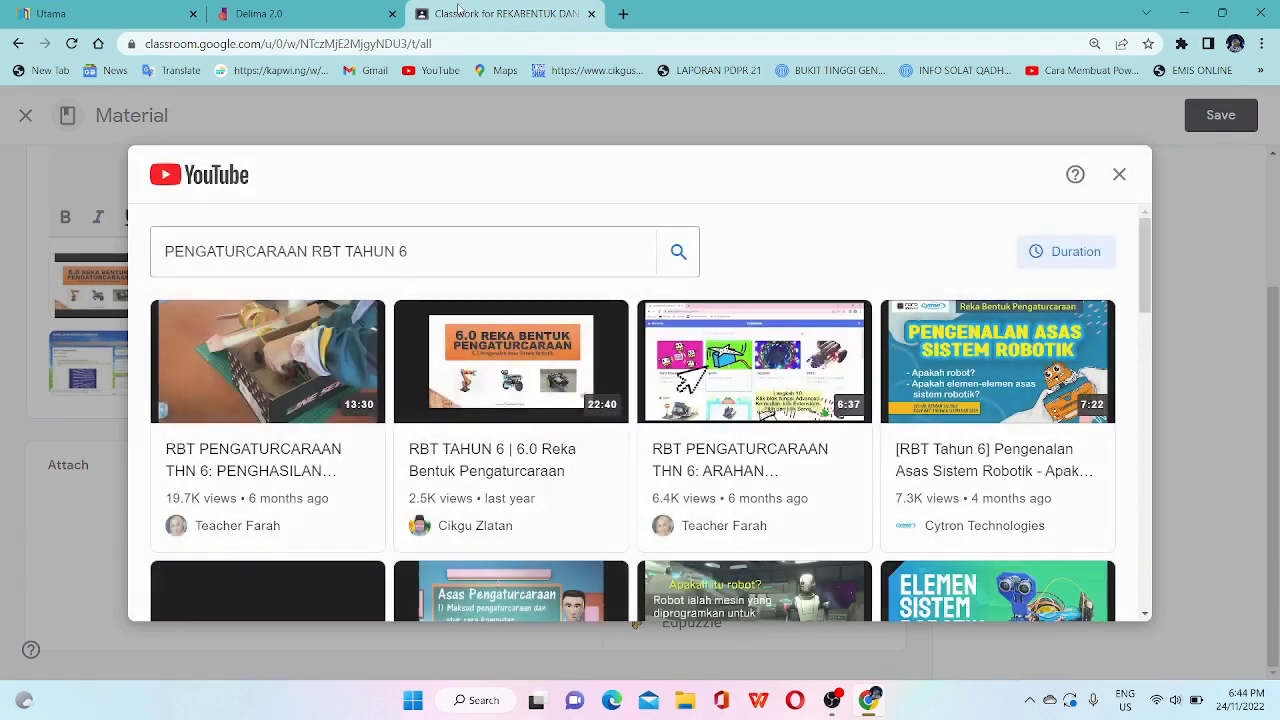
Attach the video "RBT Tahun 6 - Pengenalan Asas Robotik (Kegunaan Robot Dalam Kehidupan Manusia)" from the results and save the material
scroll(580, 220, down, 3)
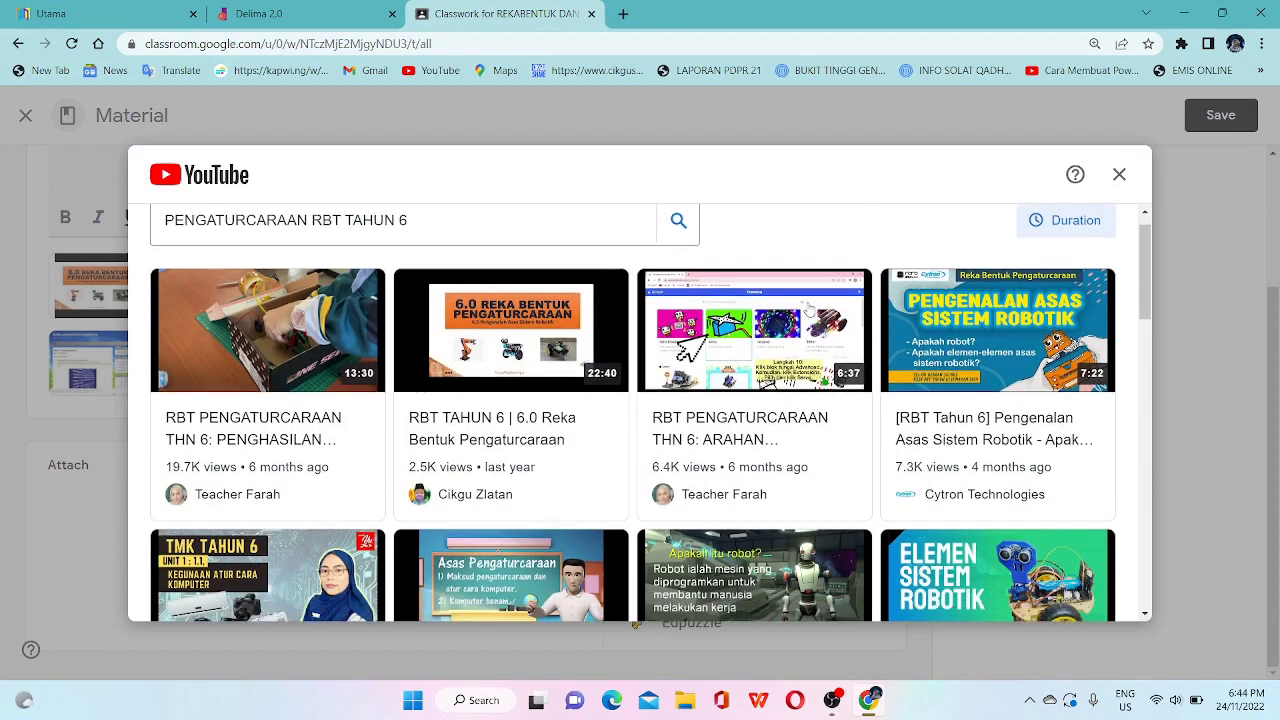
scroll(530, 228, up, 2)
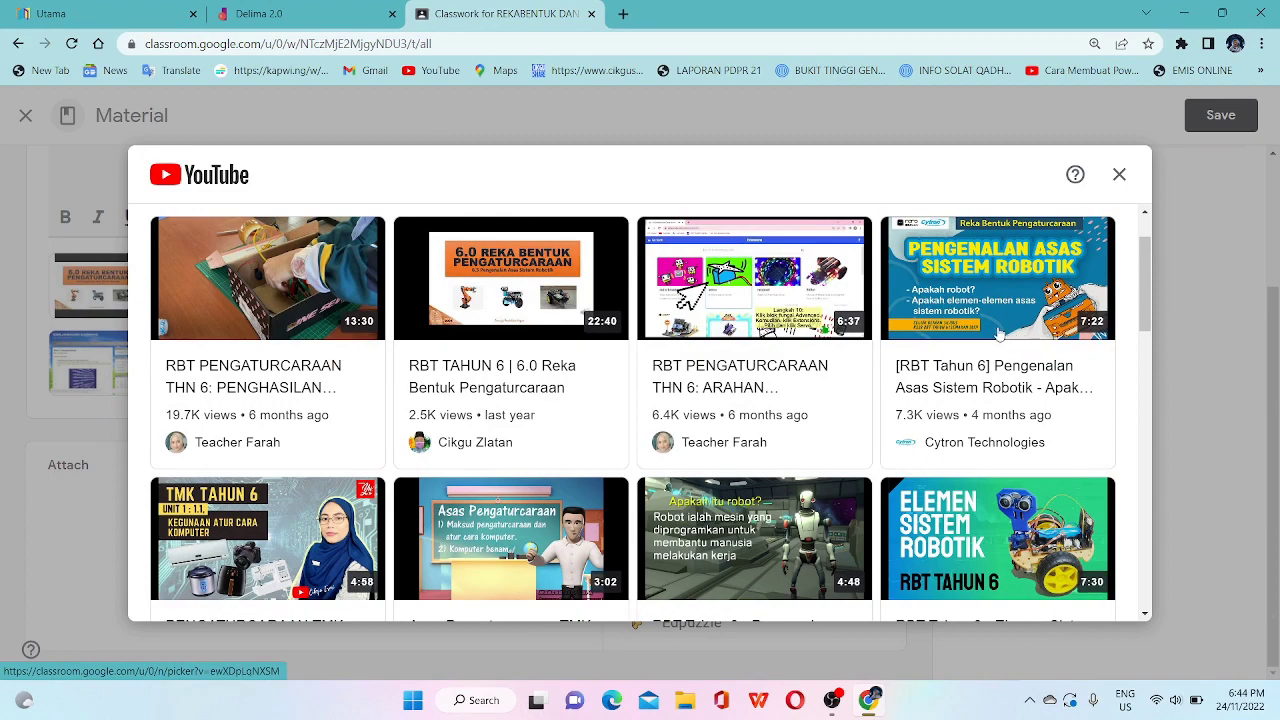
scroll(1000, 335, down, 4)
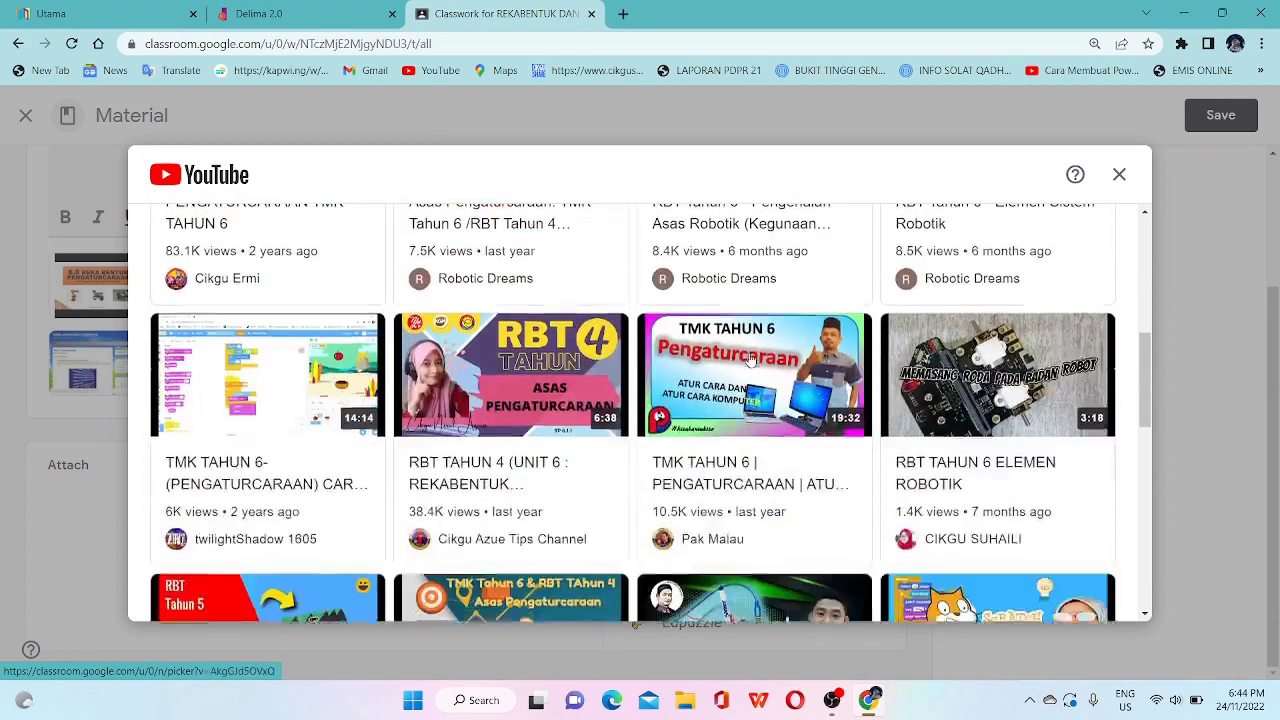
scroll(750, 360, down, 10)
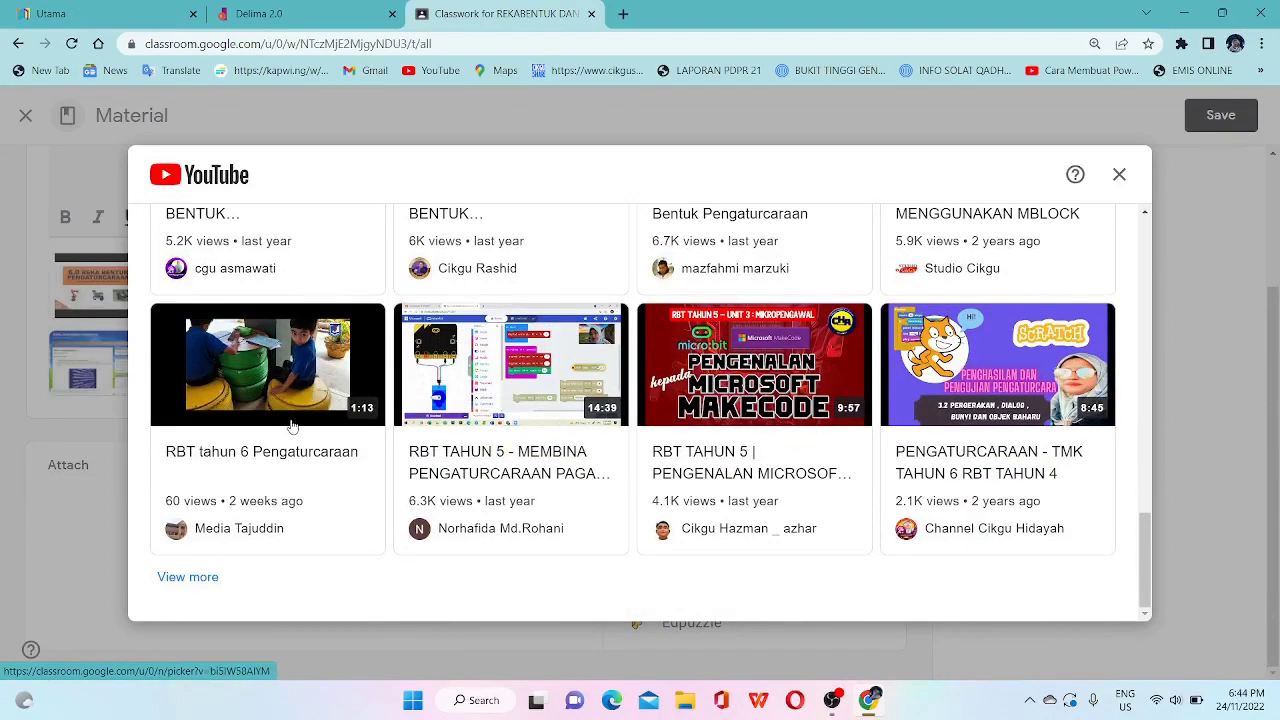
scroll(292, 423, up, 4)
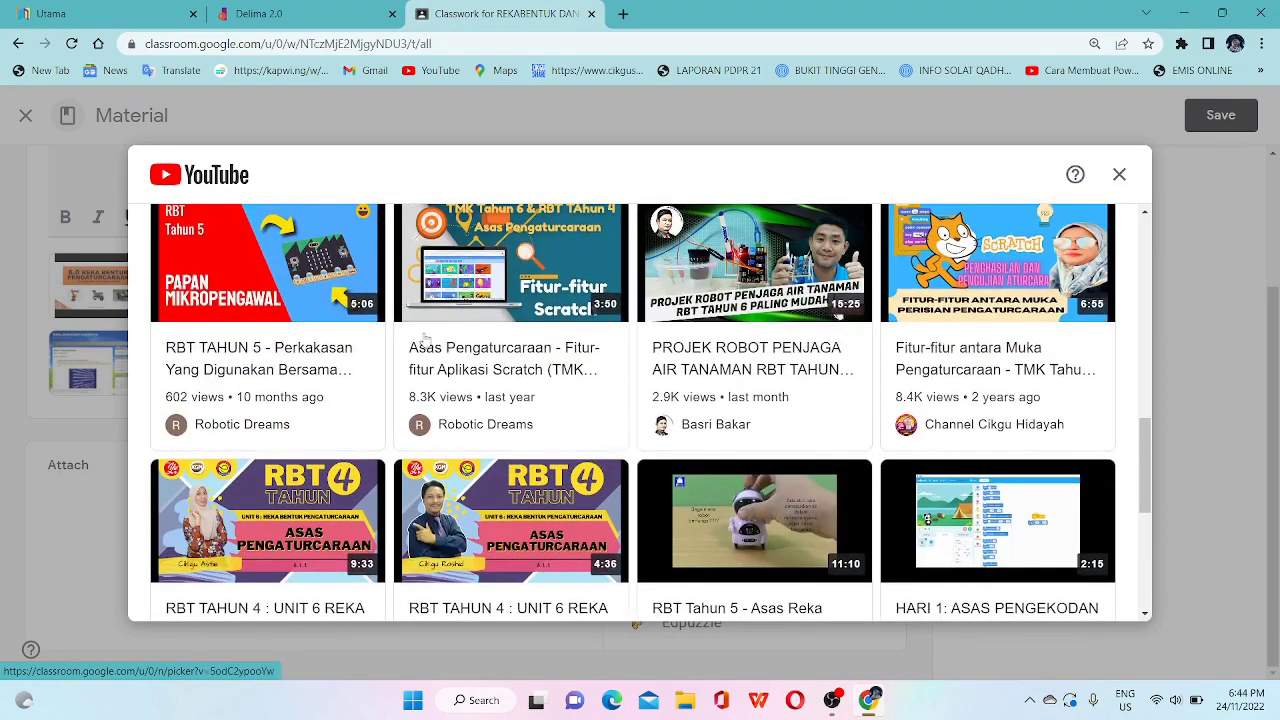
scroll(424, 337, up, 2)
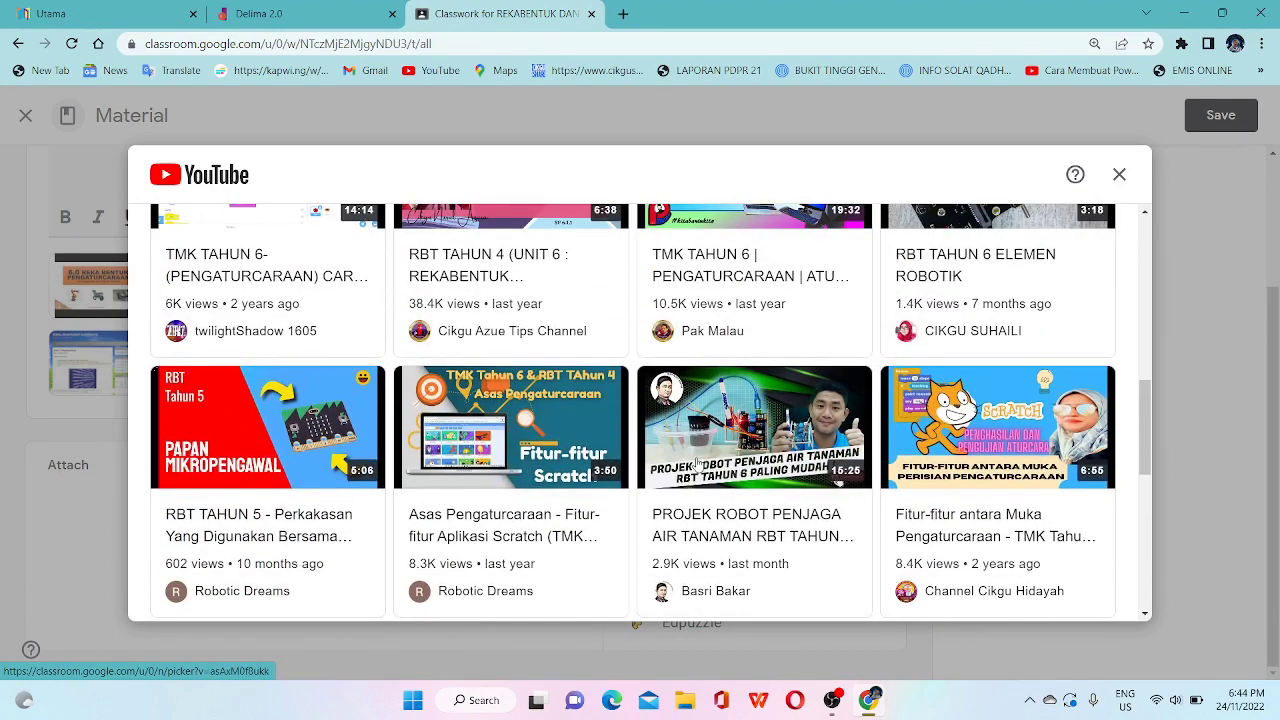
scroll(675, 455, up, 5)
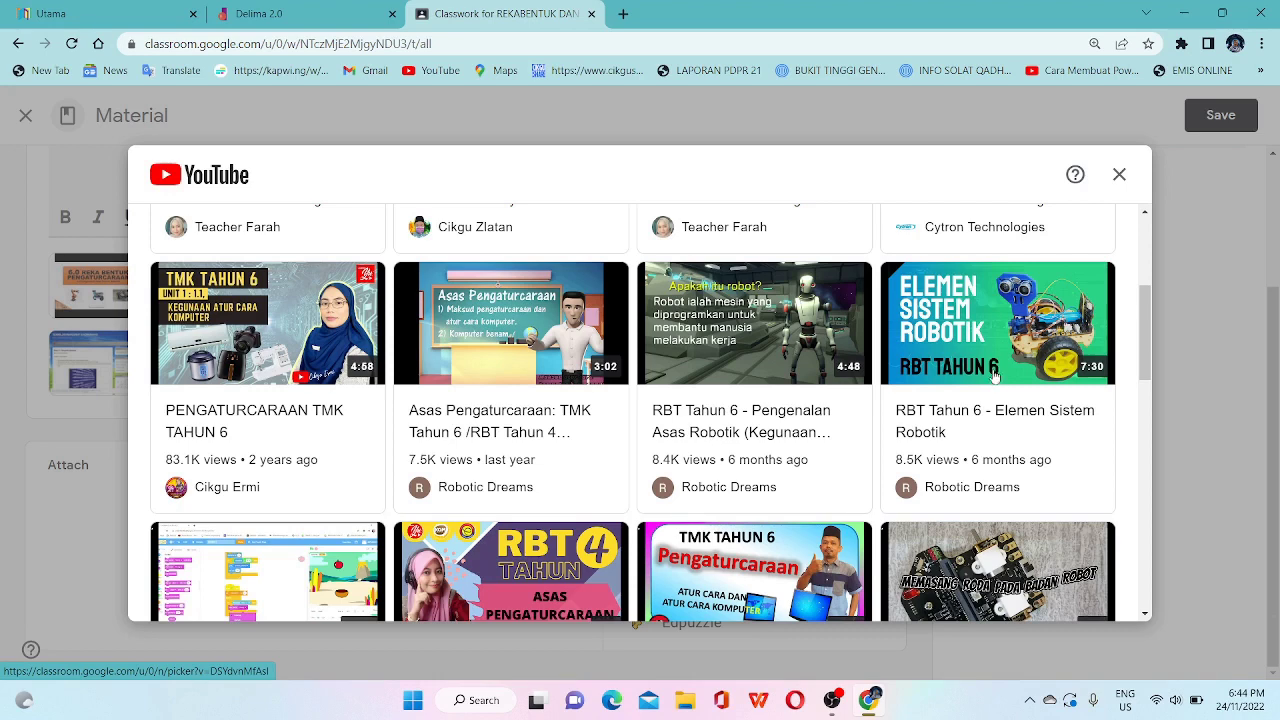
click(749, 349)
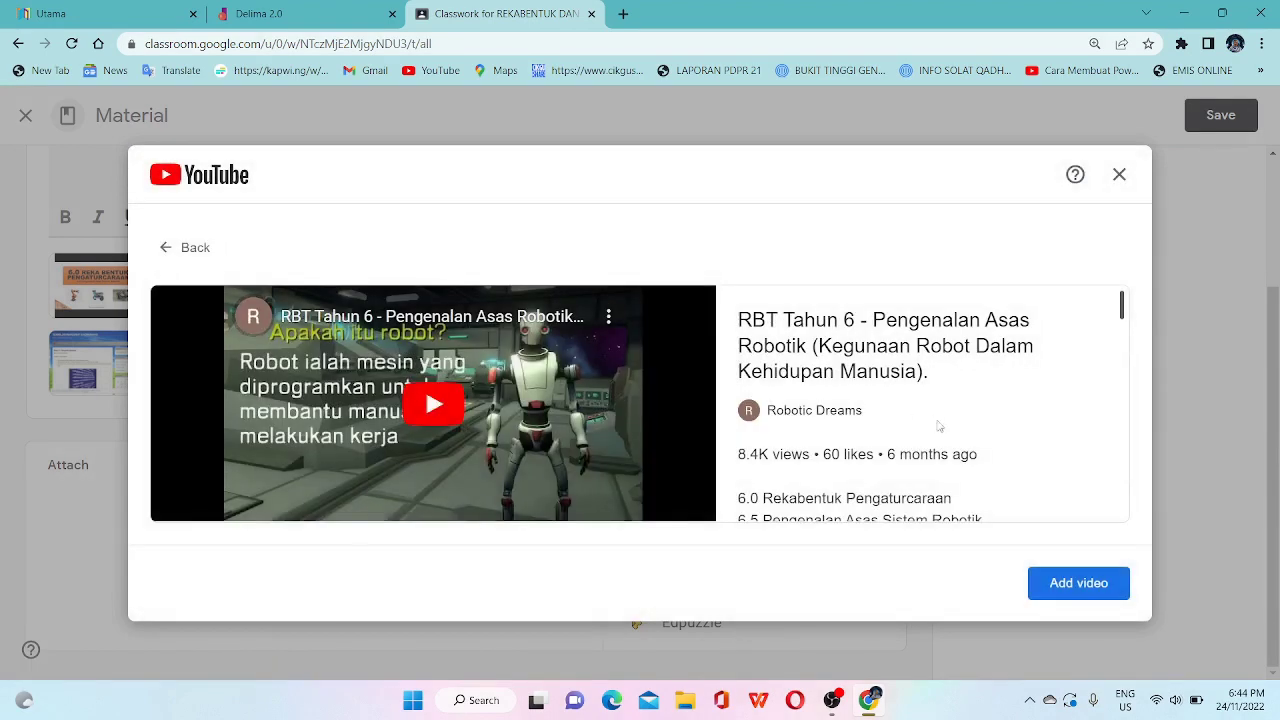
click(1062, 584)
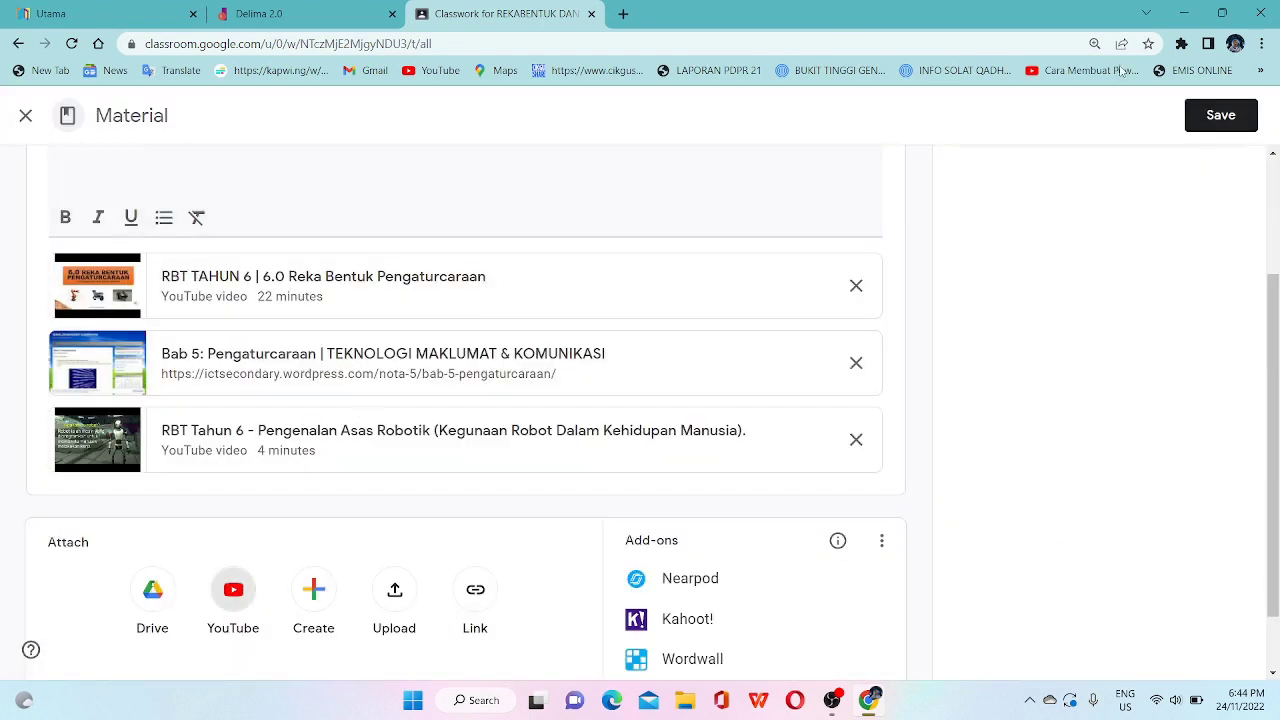
click(1220, 115)
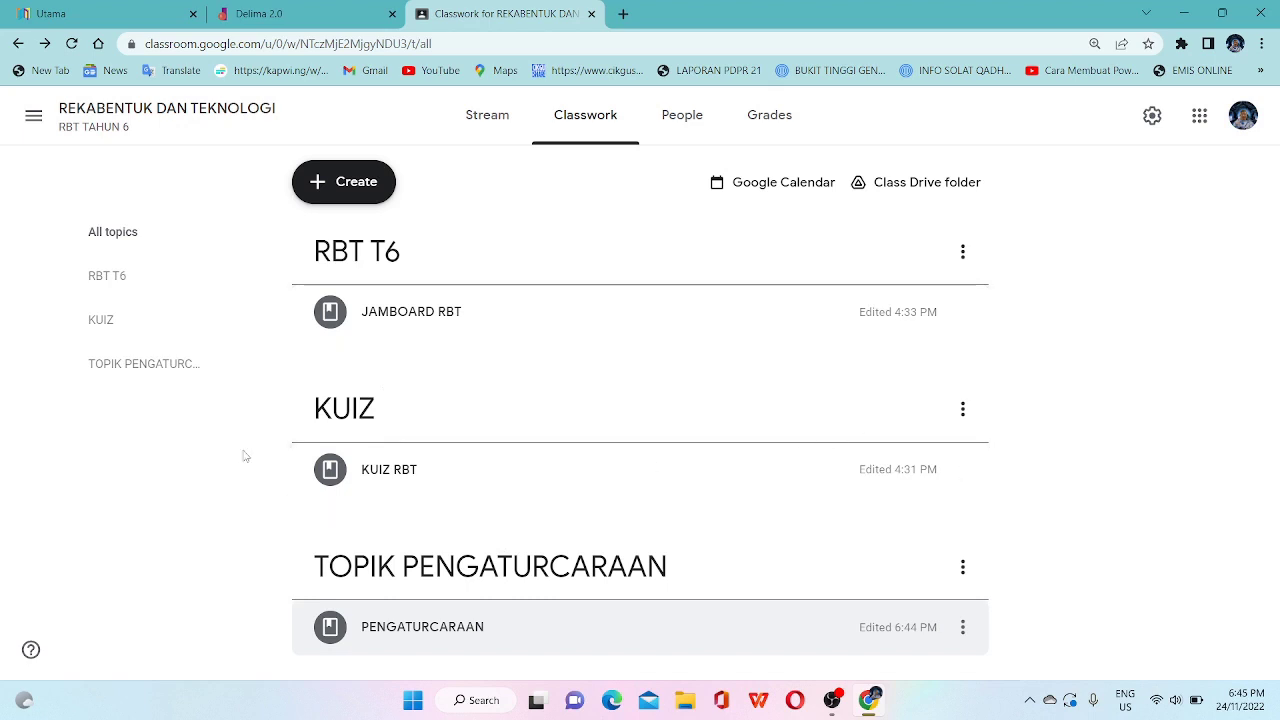
View the materials under the KUIZ and RBT T6 topics, then return to the list of all topics
click(92, 334)
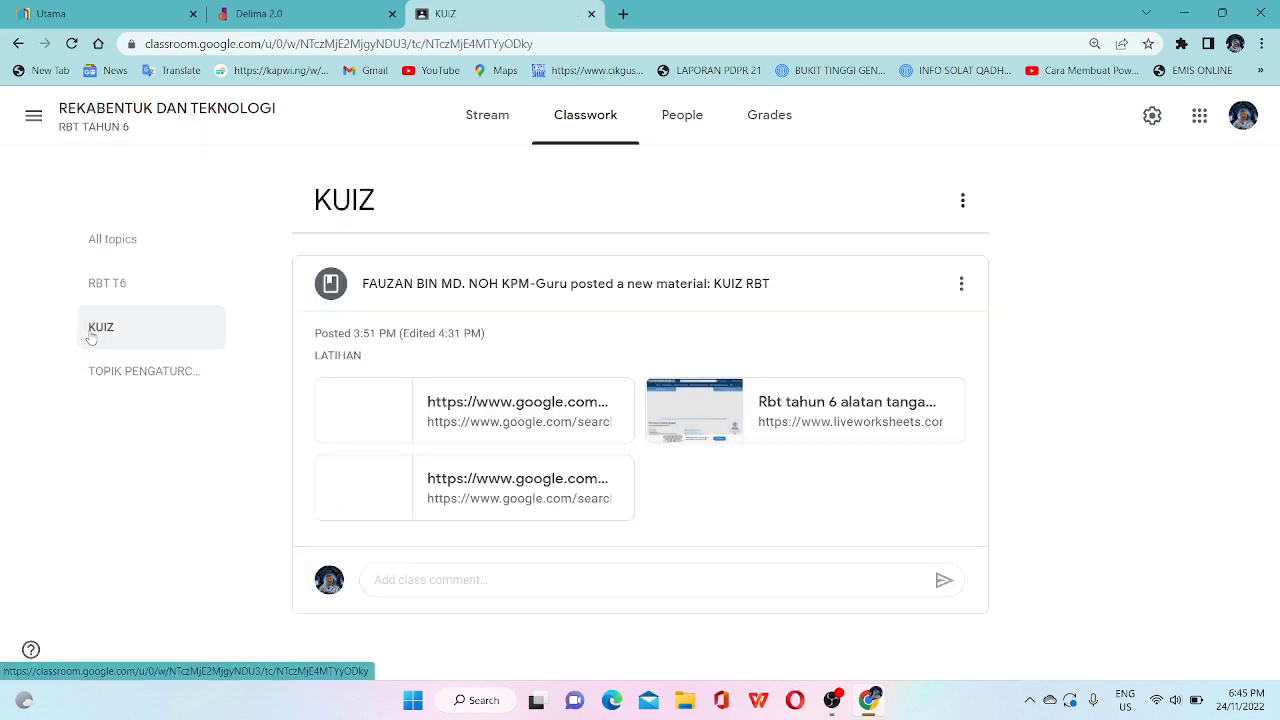
click(109, 290)
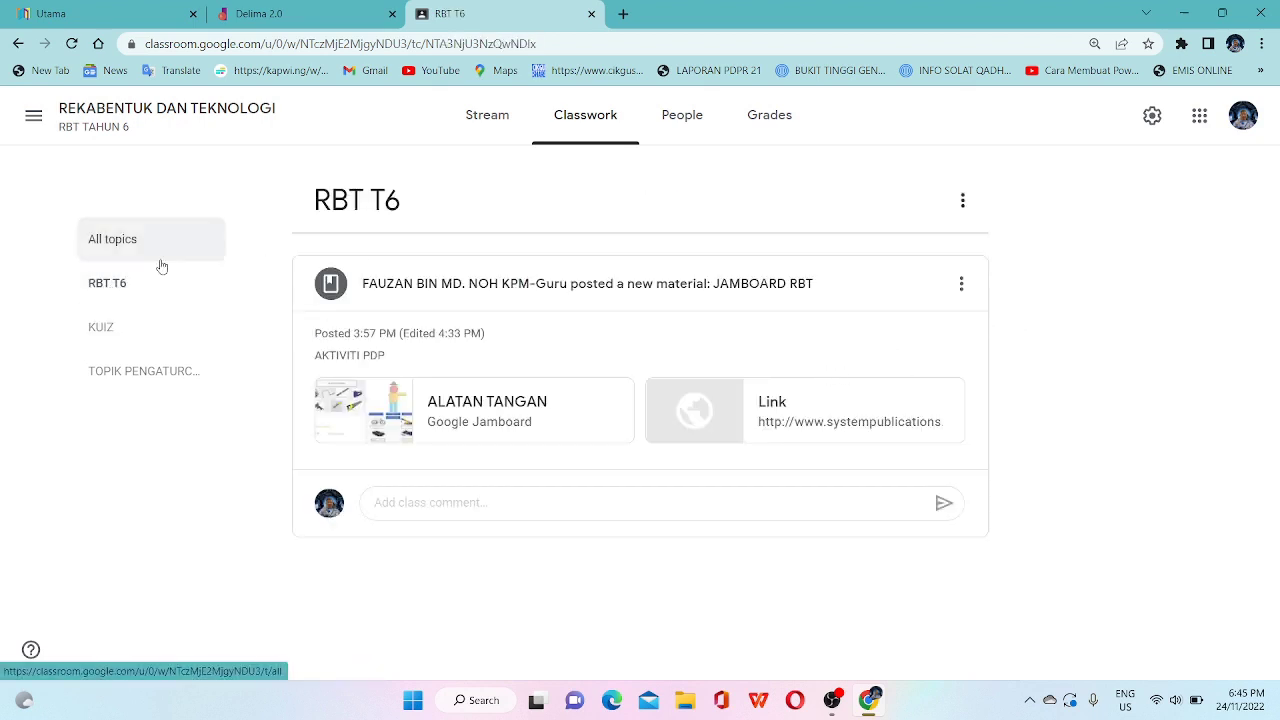
click(88, 246)
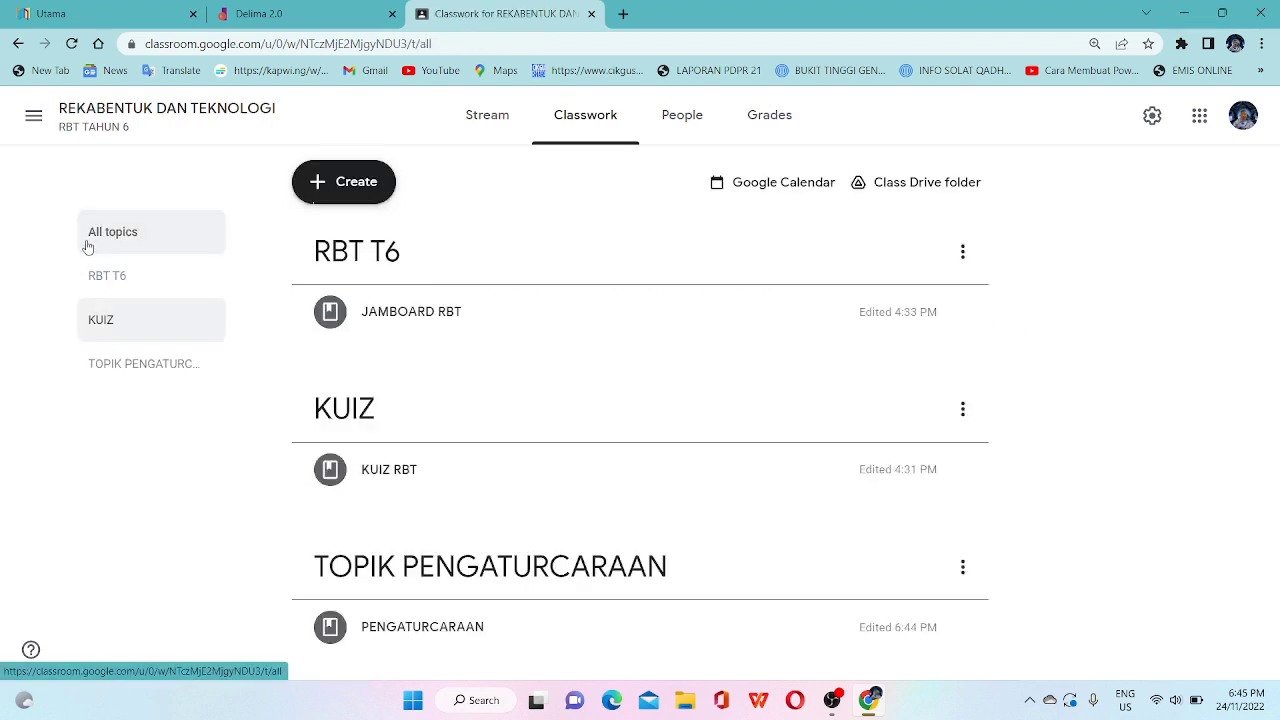
Create a new class material titled ALATAN TANGAN and assign it to a new topic named ALATAN TANGAN
click(345, 188)
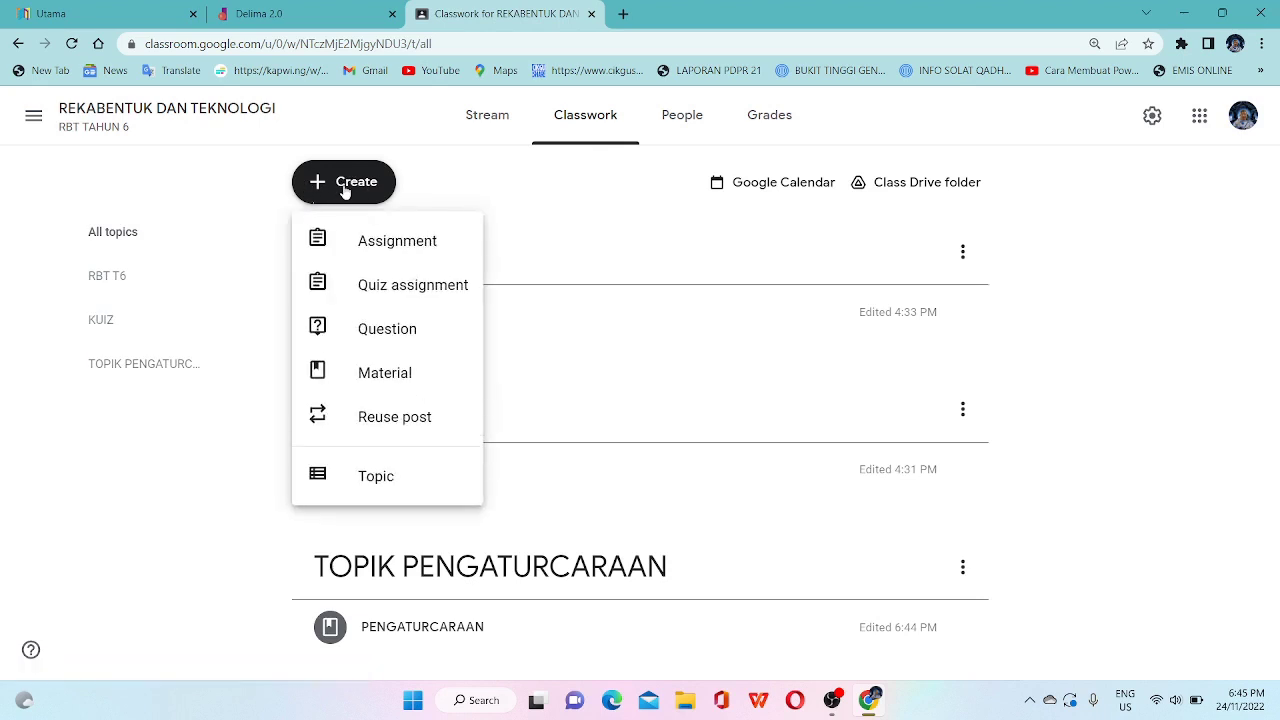
click(383, 372)
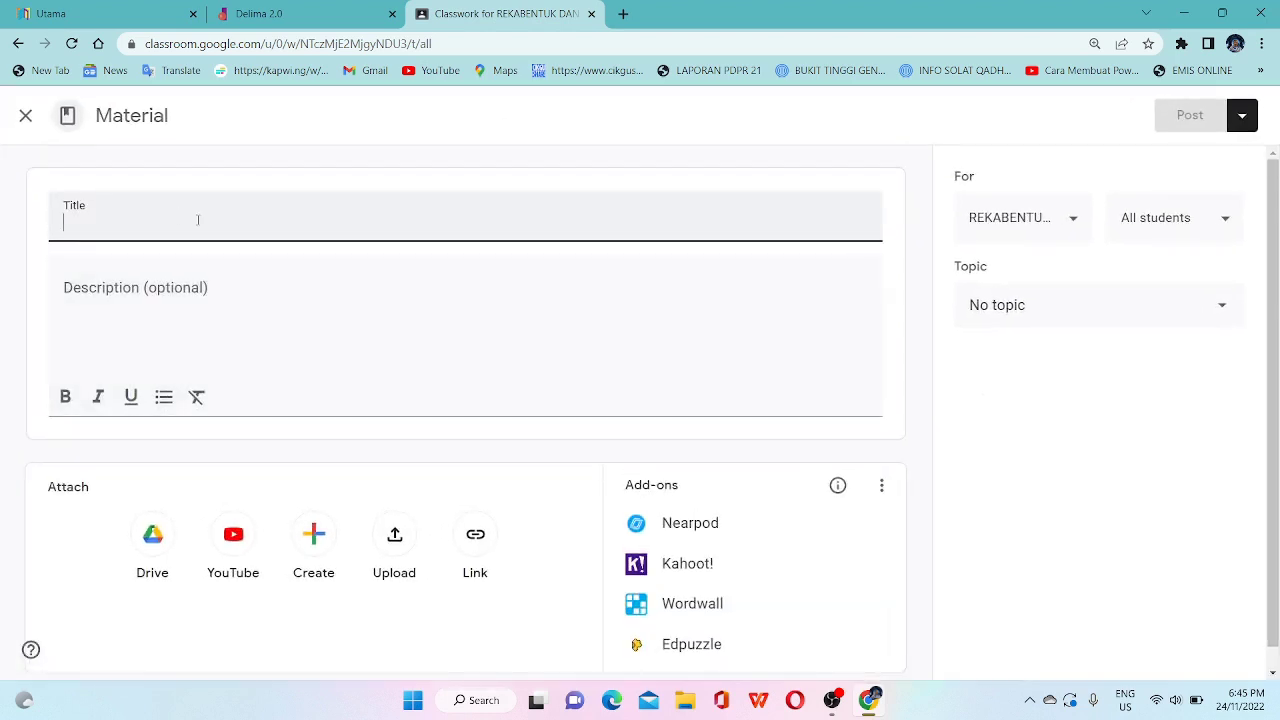
text(ALATAN TANGAN)
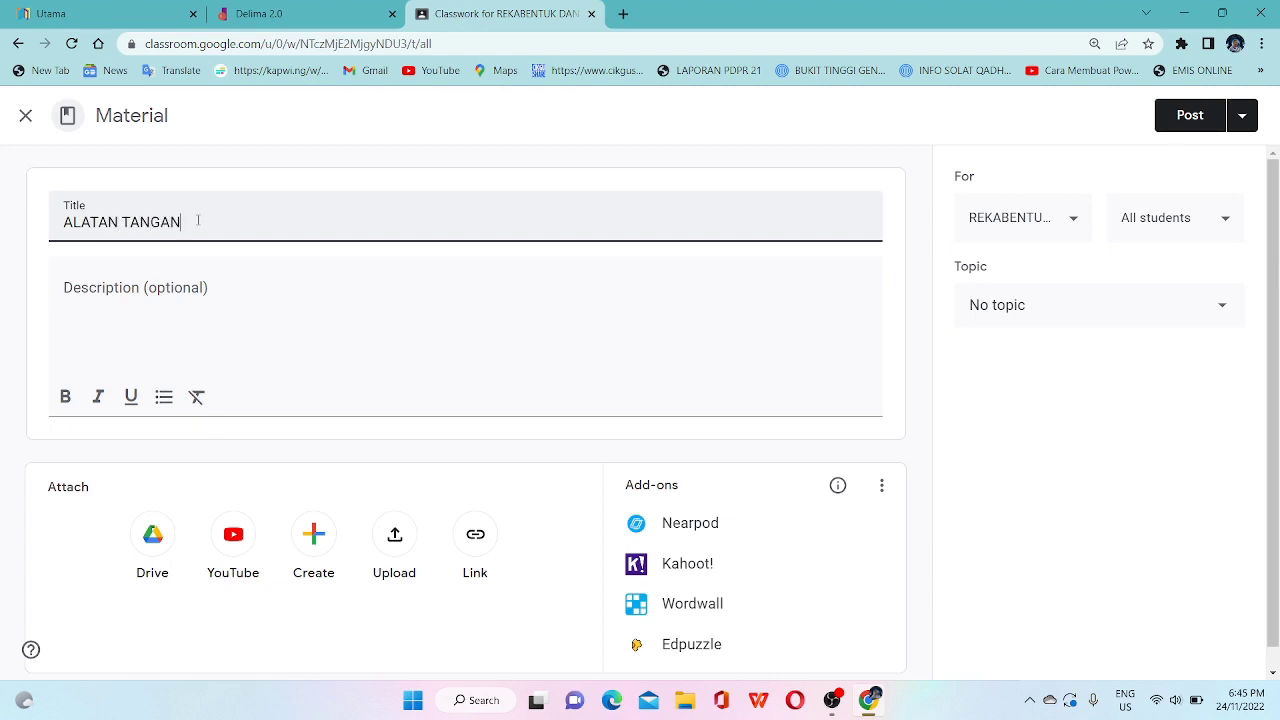
click(1086, 313)
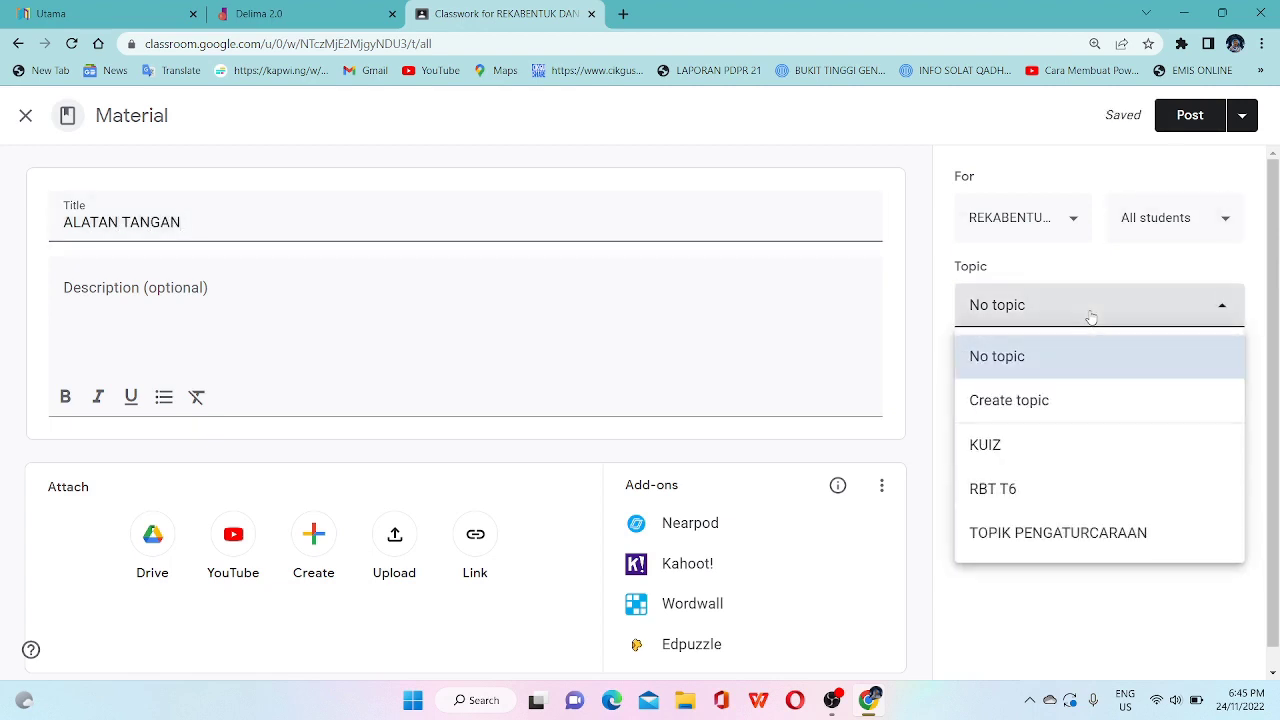
click(1025, 420)
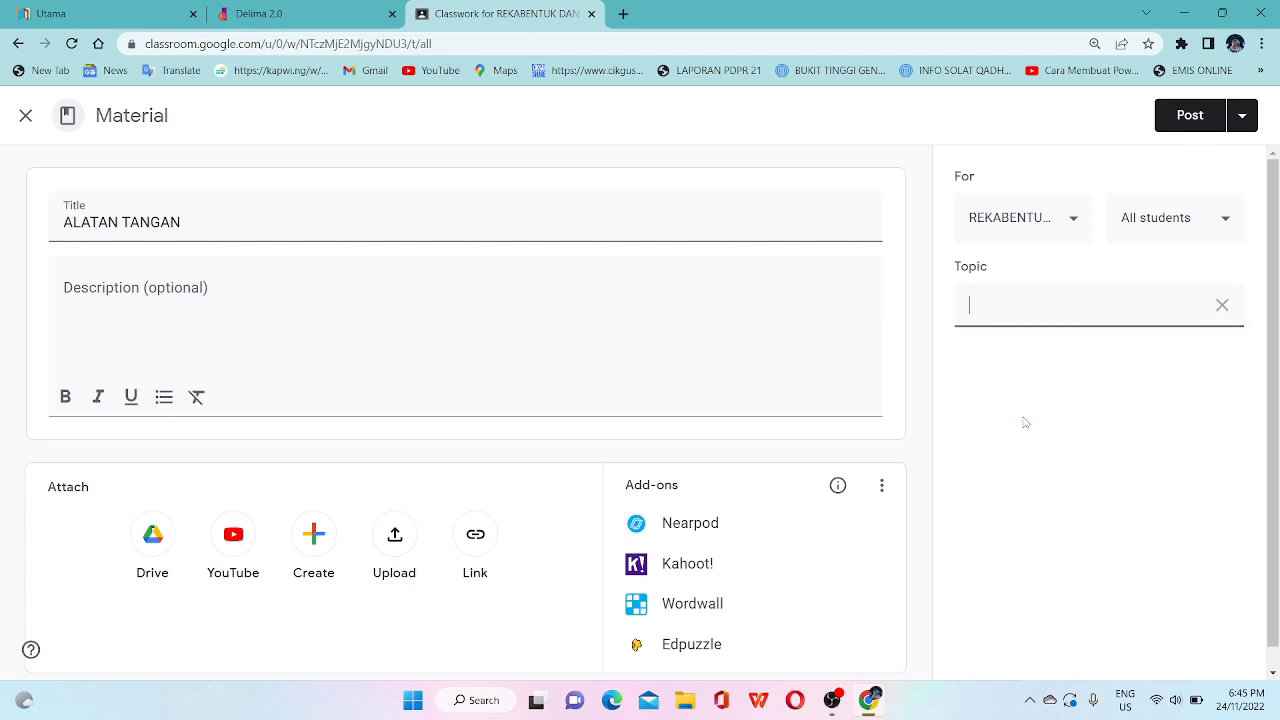
text(ALATAN TANGAN)
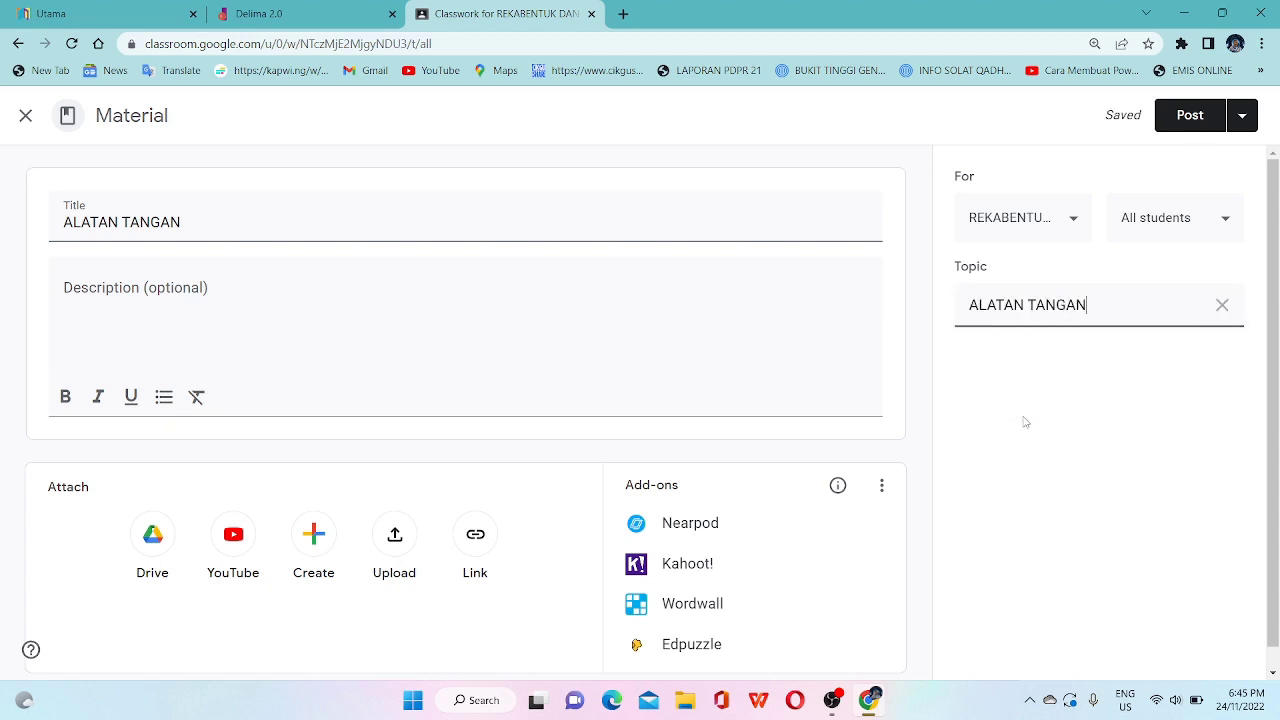
Enter ALATAN TANGAN as the description of the new material
click(214, 292)
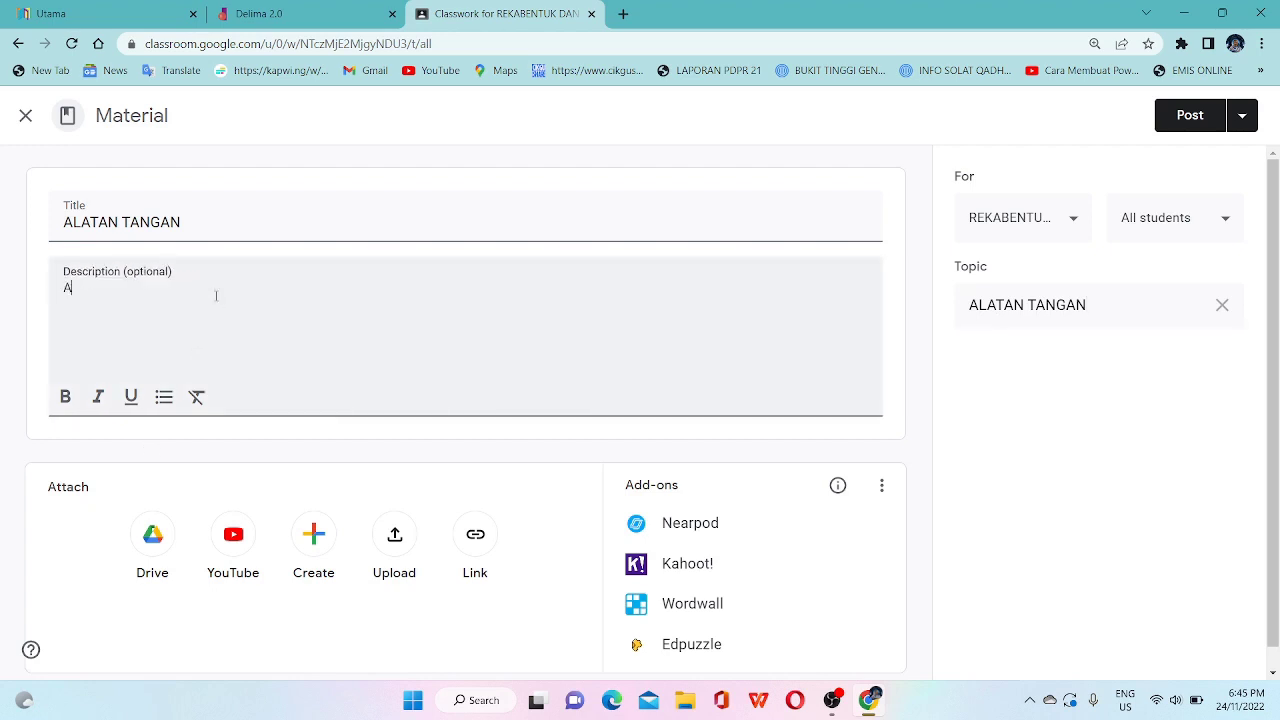
text(ALATAN TANGAN)
click(208, 451)
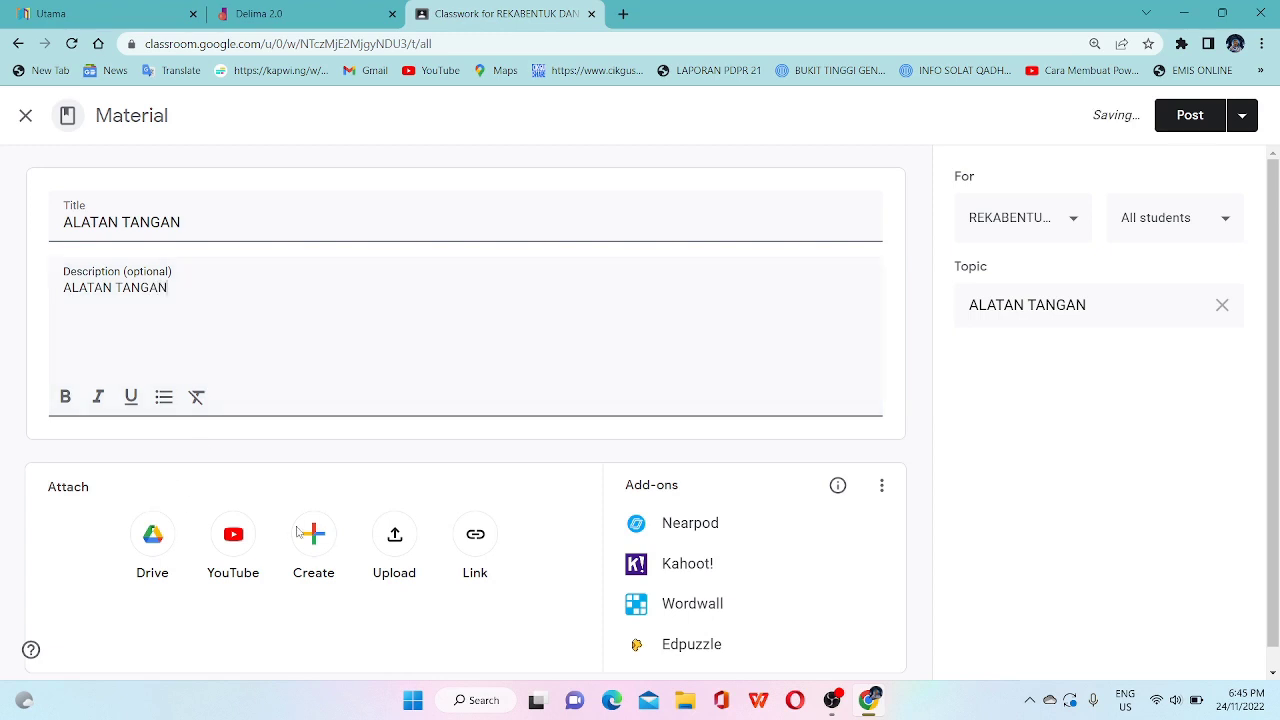
Search YouTube from the material's attachment options for "ALATAN TANGAN"
click(231, 551)
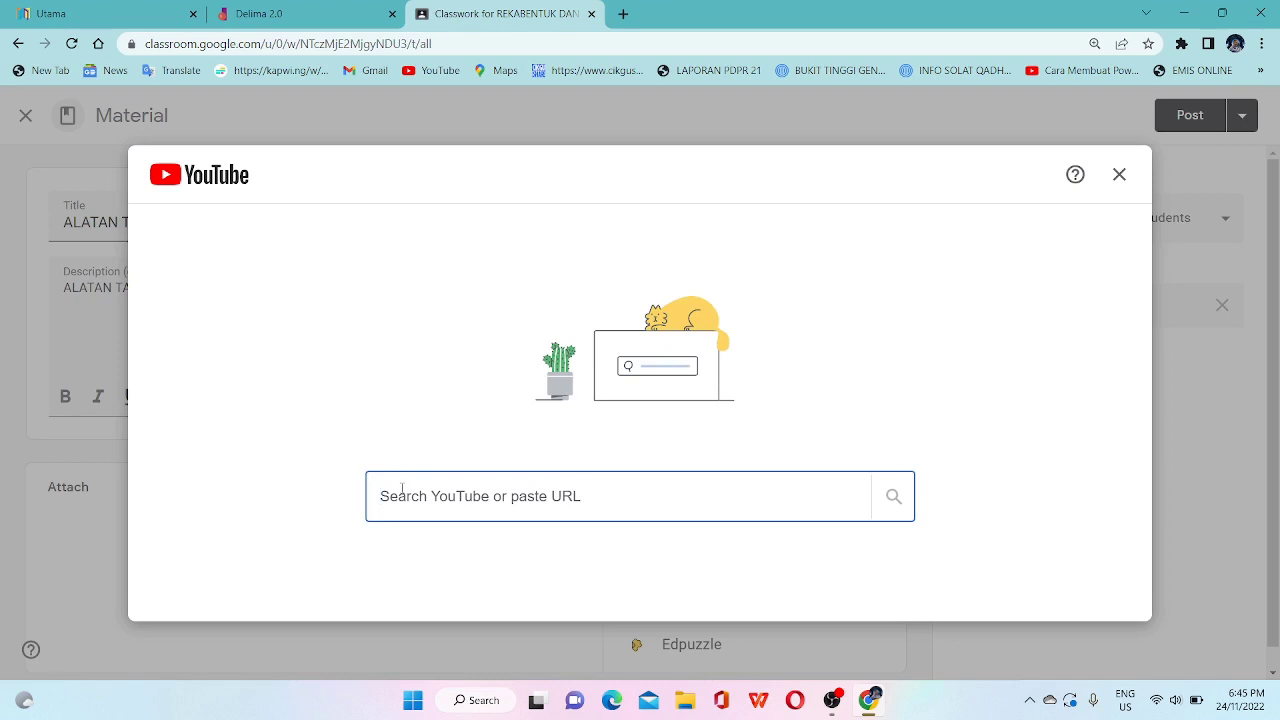
text(ALATAN)
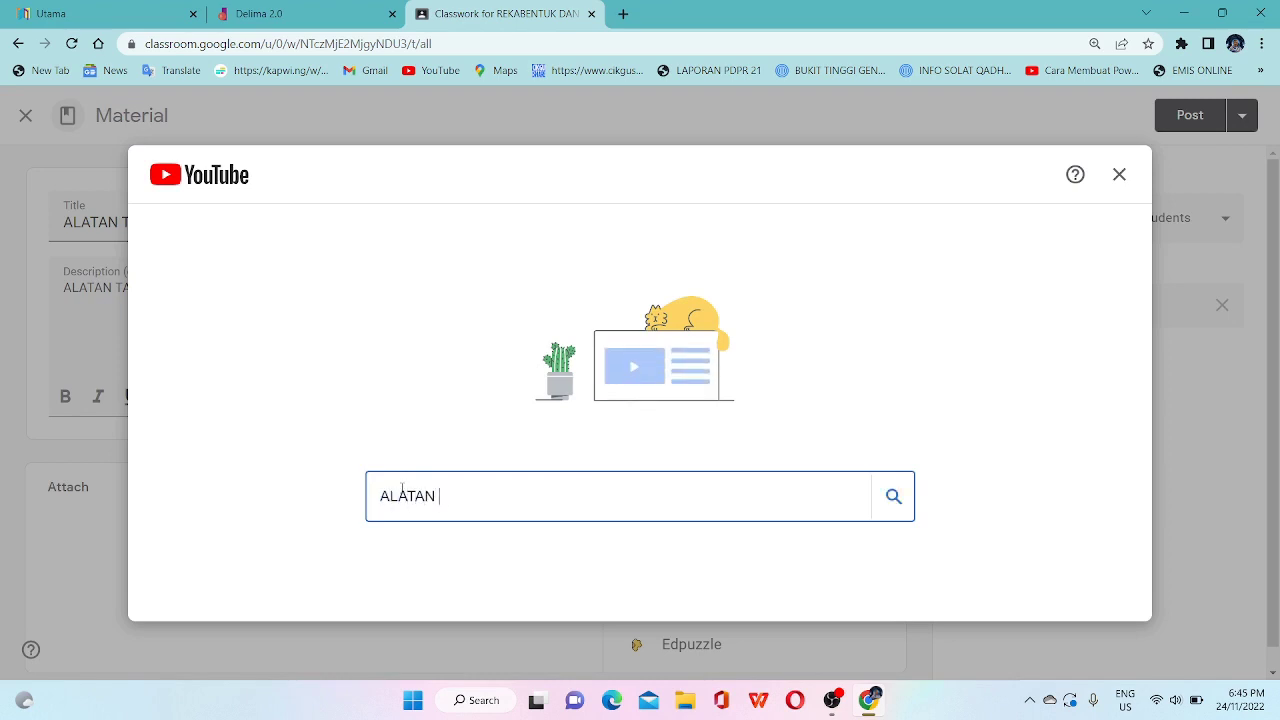
text( TANGAN)
click(884, 497)
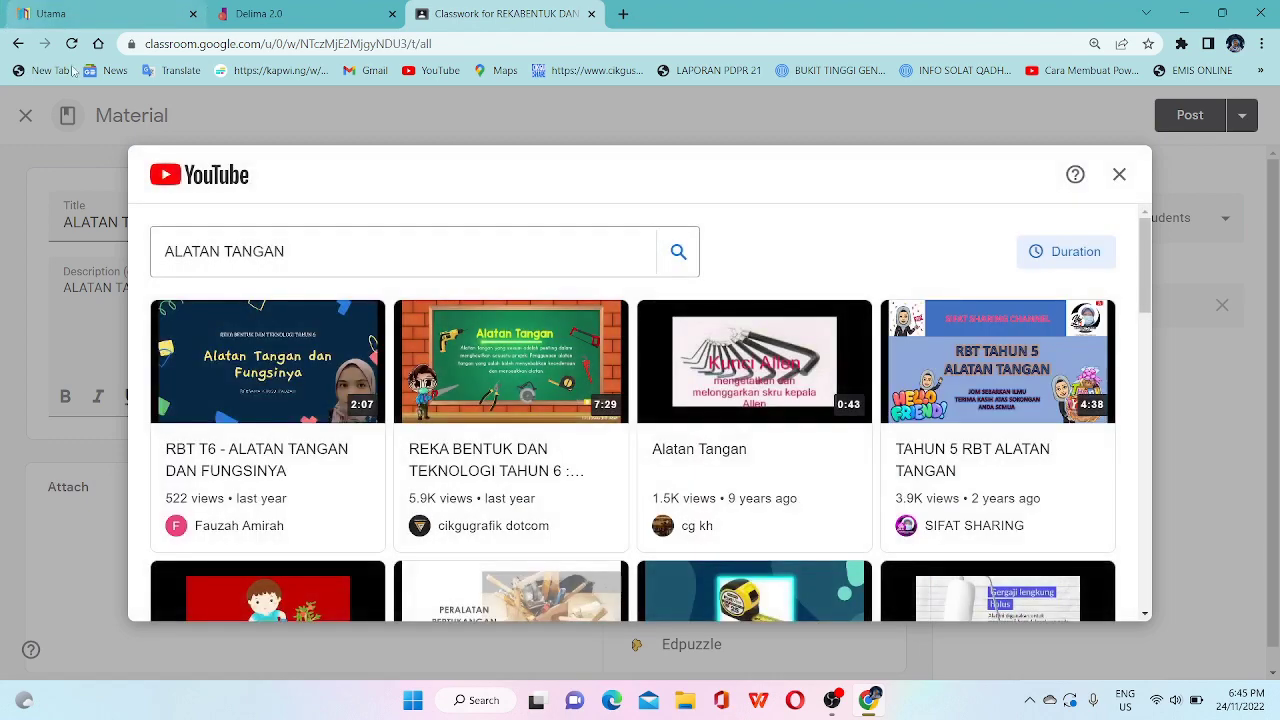
Attach the video "RBT T6 - ALATAN TANGAN DAN FUNGSINYA" from the results and post the material to the class
scroll(715, 352, down, 1)
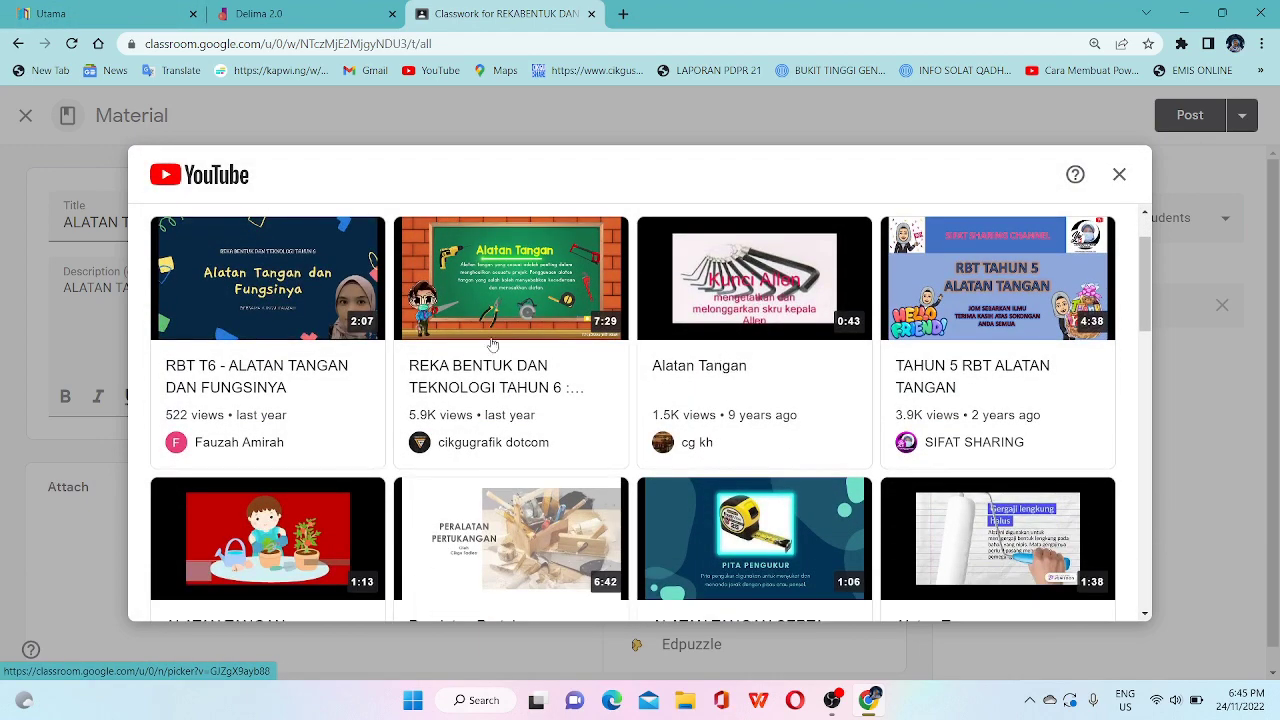
click(237, 287)
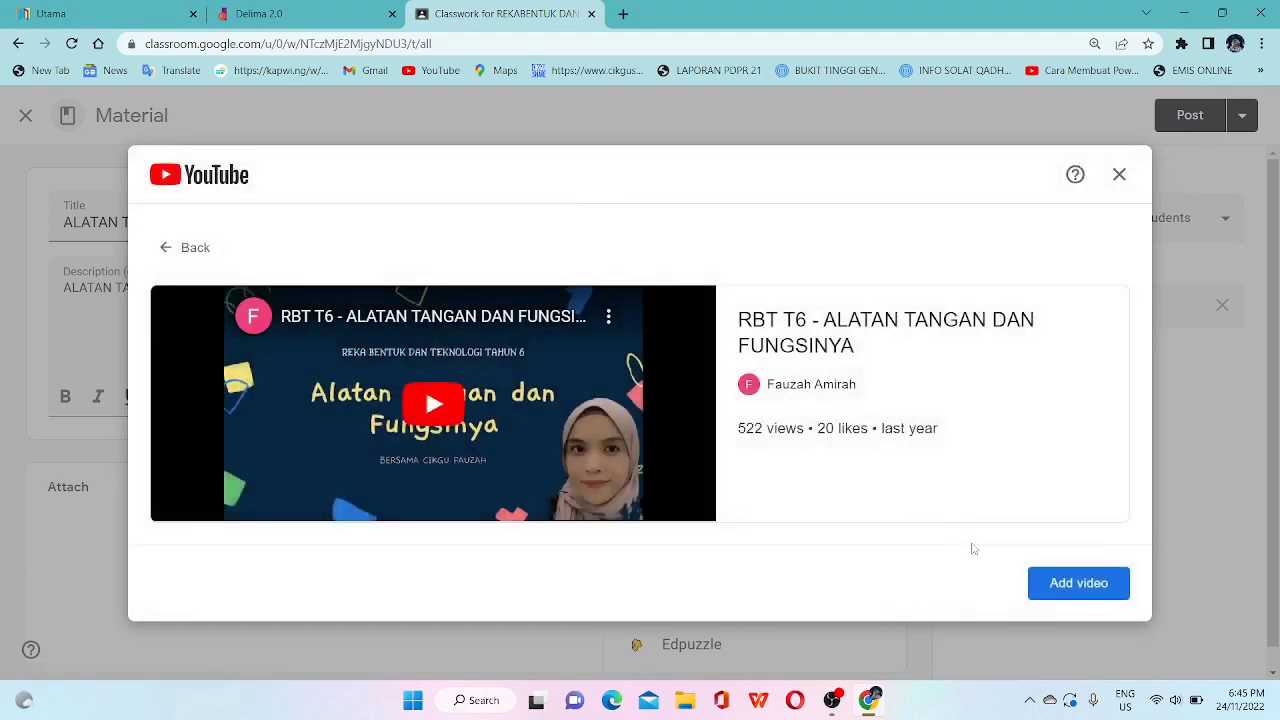
click(1058, 590)
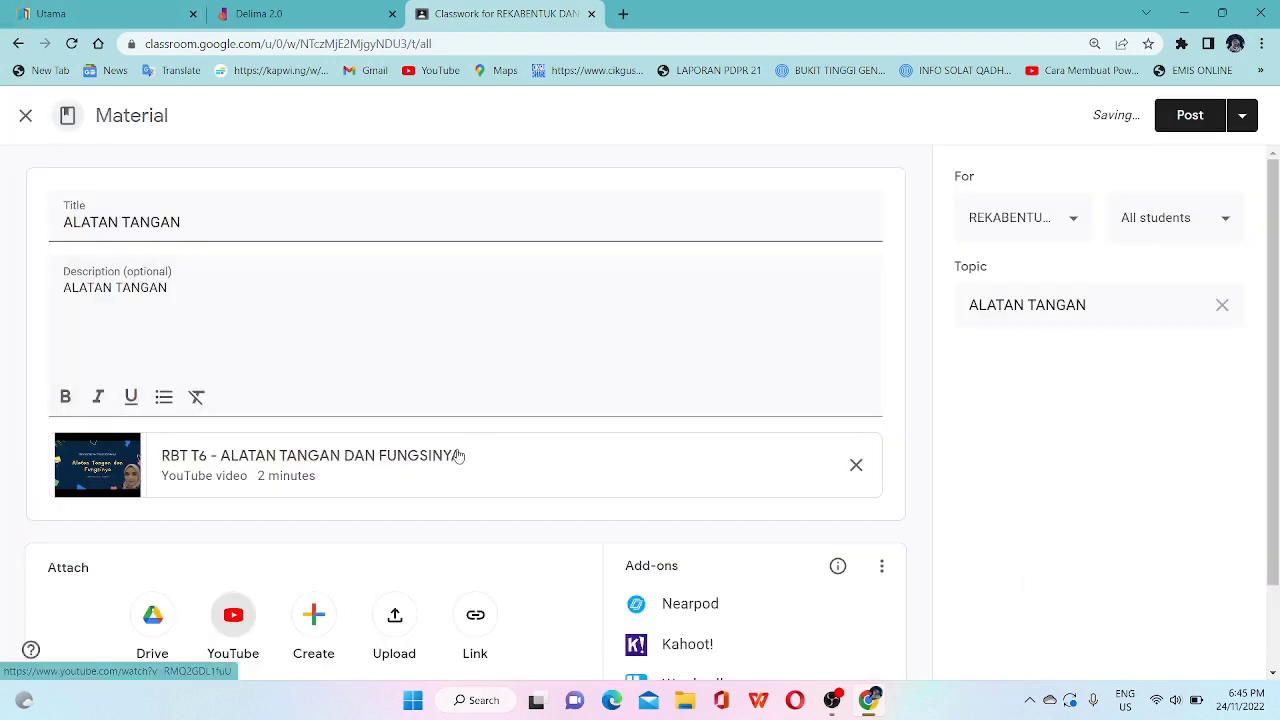
scroll(457, 451, down, 1)
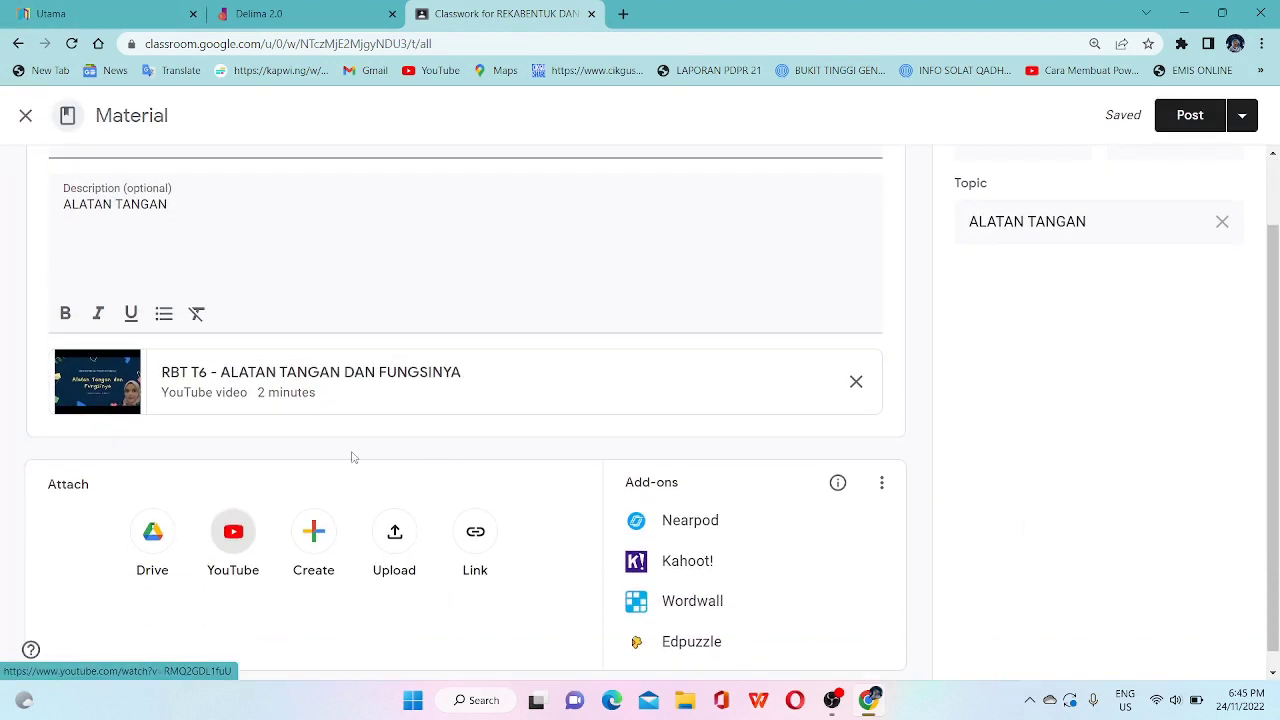
click(1191, 128)
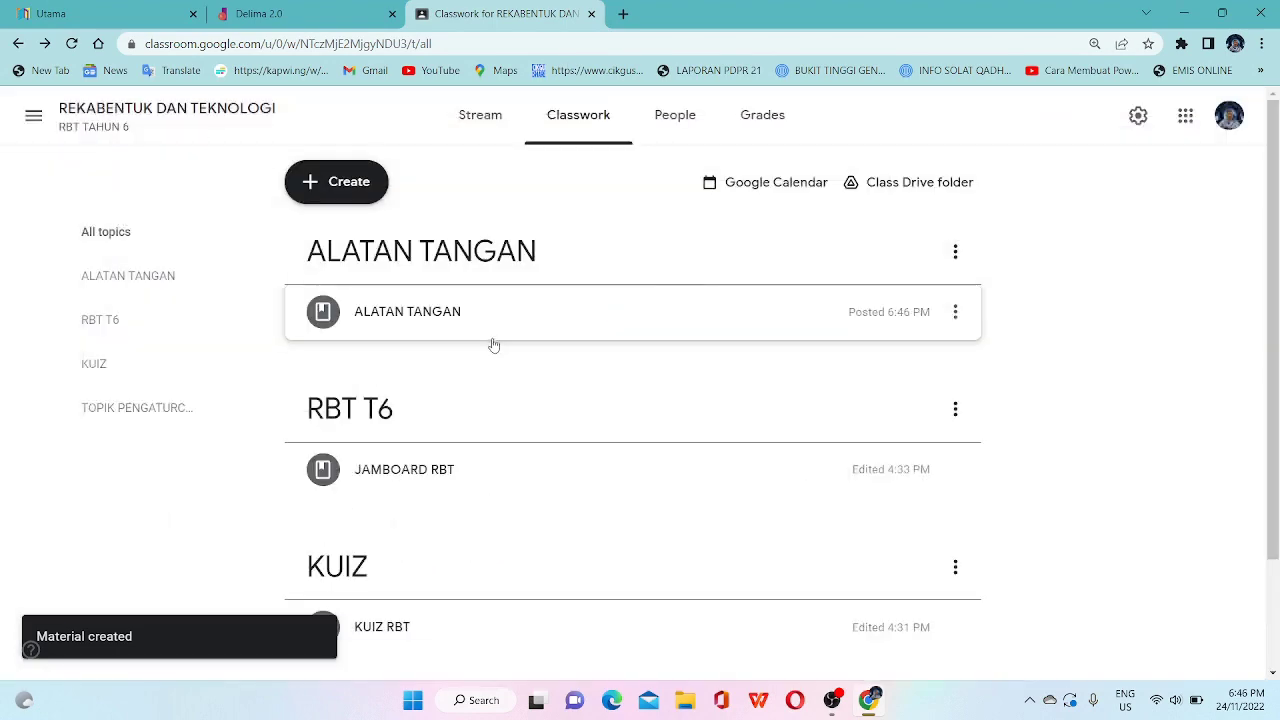
scroll(437, 330, down, 1)
scroll(463, 283, up, 1)
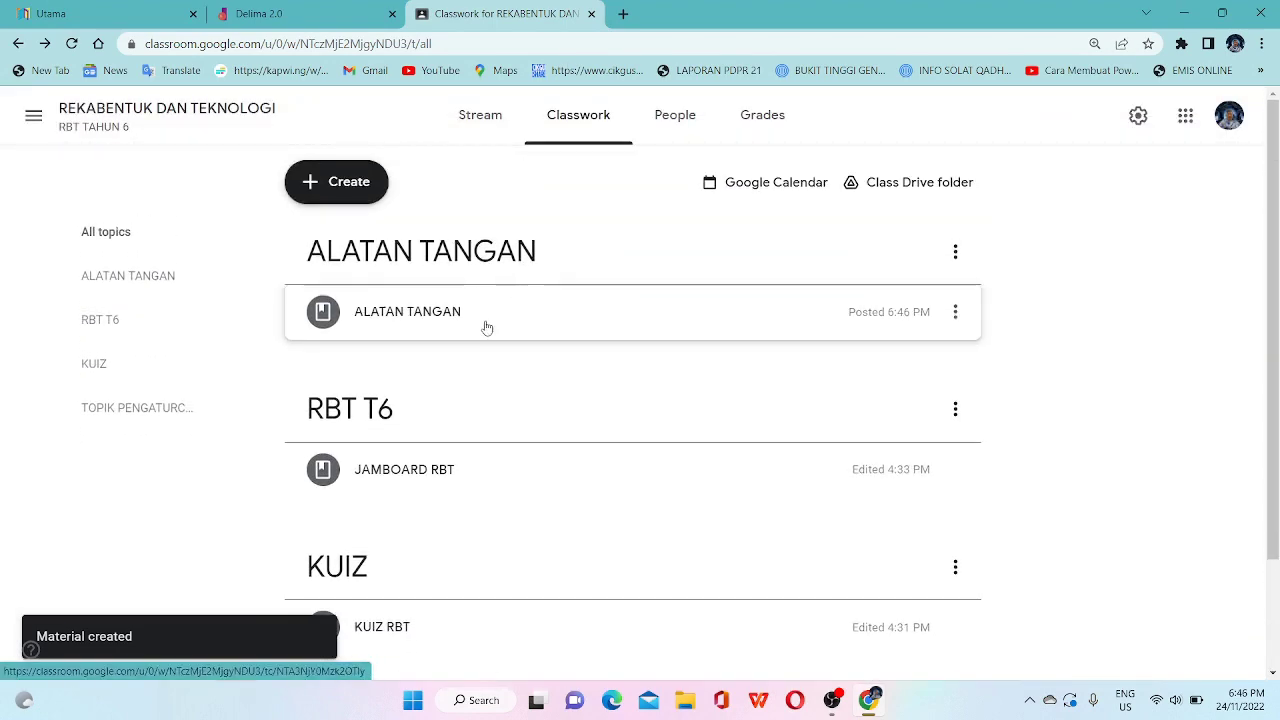
click(955, 313)
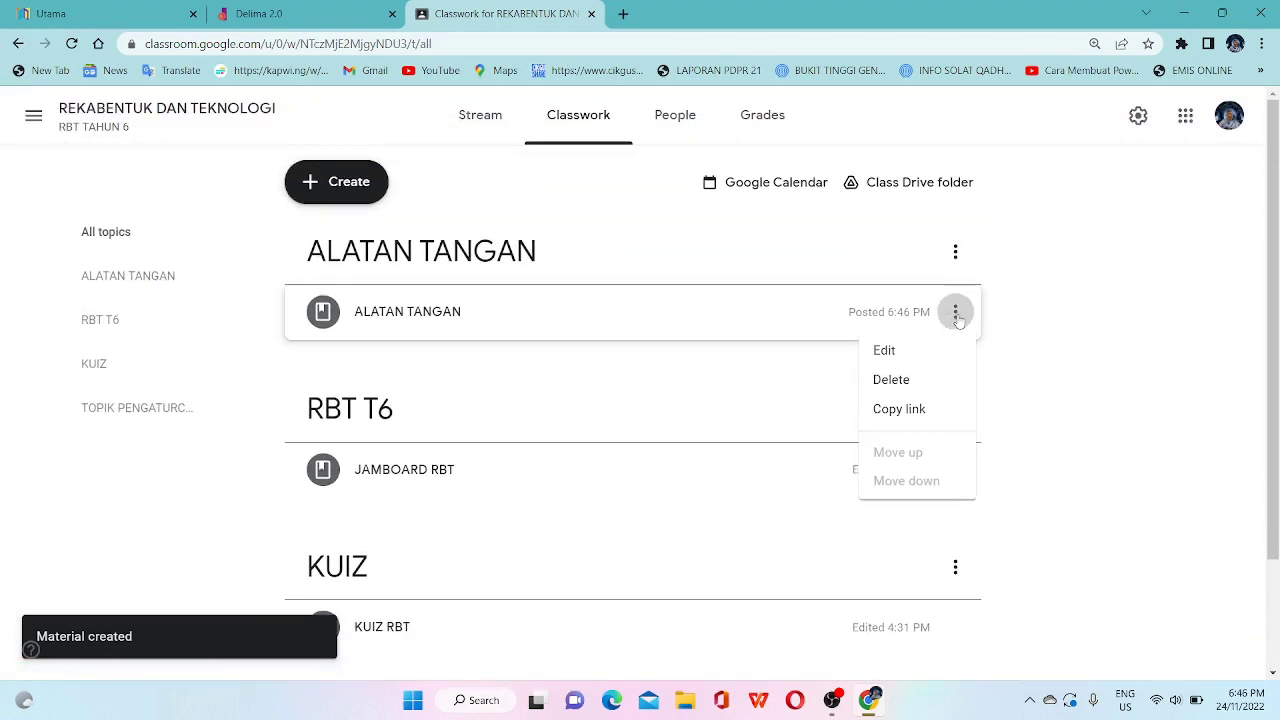
click(905, 352)
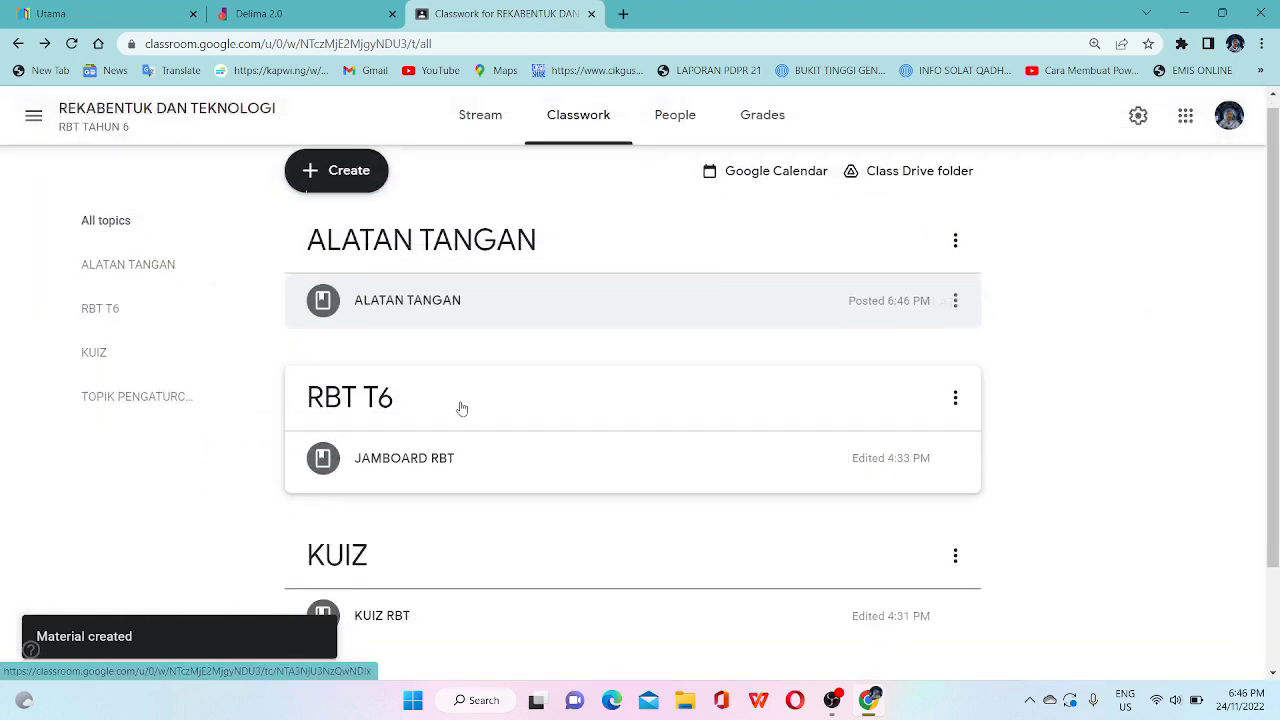
scroll(462, 408, down, 1)
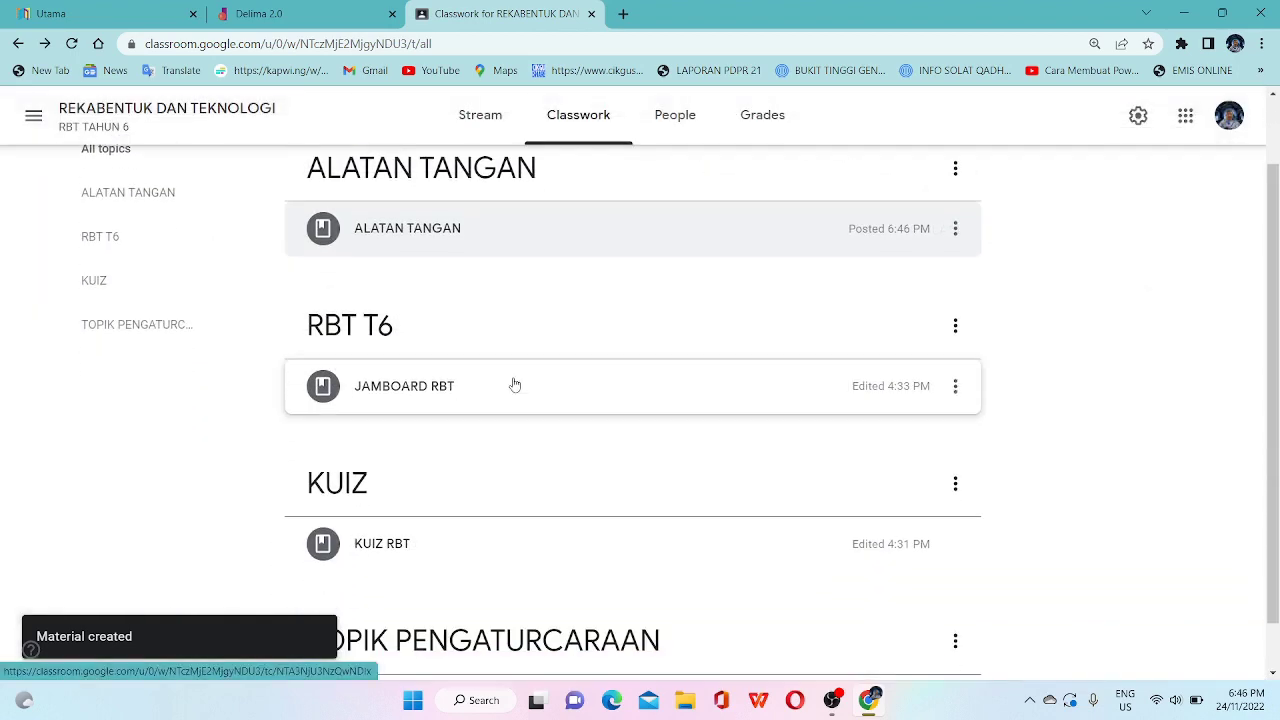
scroll(514, 383, up, 1)
Open the posted ALATAN TANGAN material for editing and search YouTube for "ALATAN TANGAN" to attach a second video
click(951, 314)
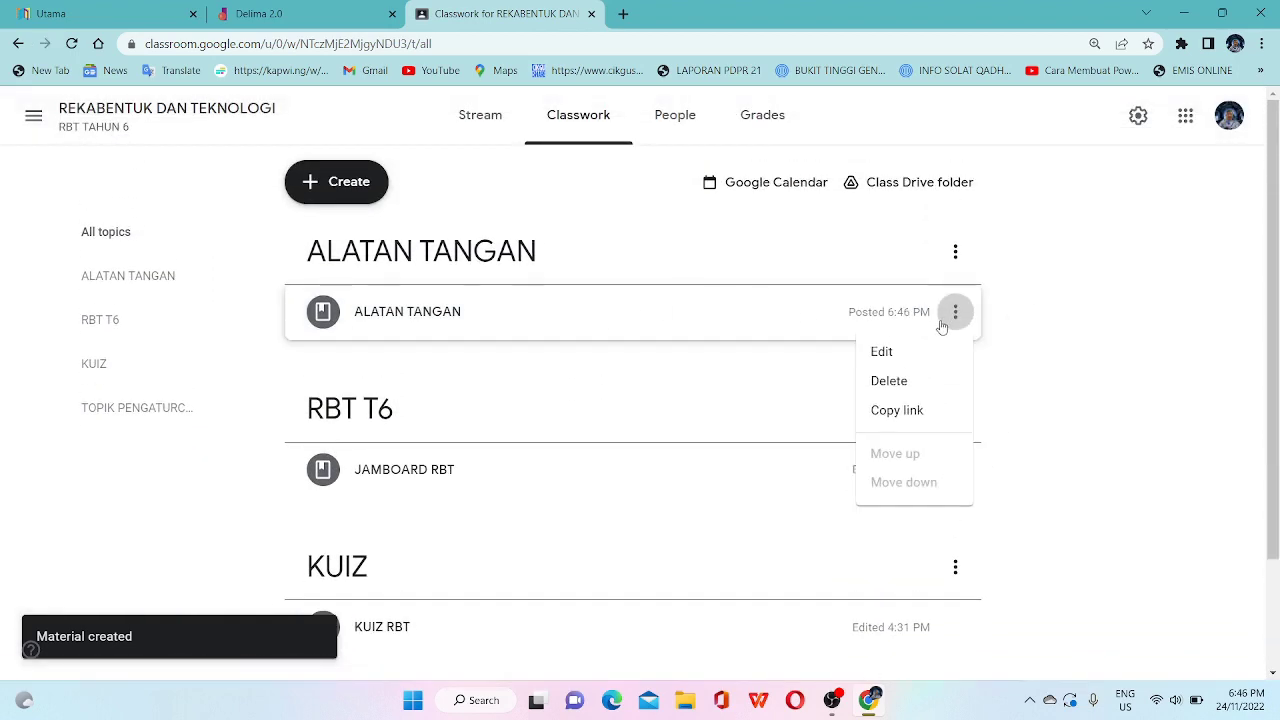
click(886, 349)
scroll(117, 474, down, 2)
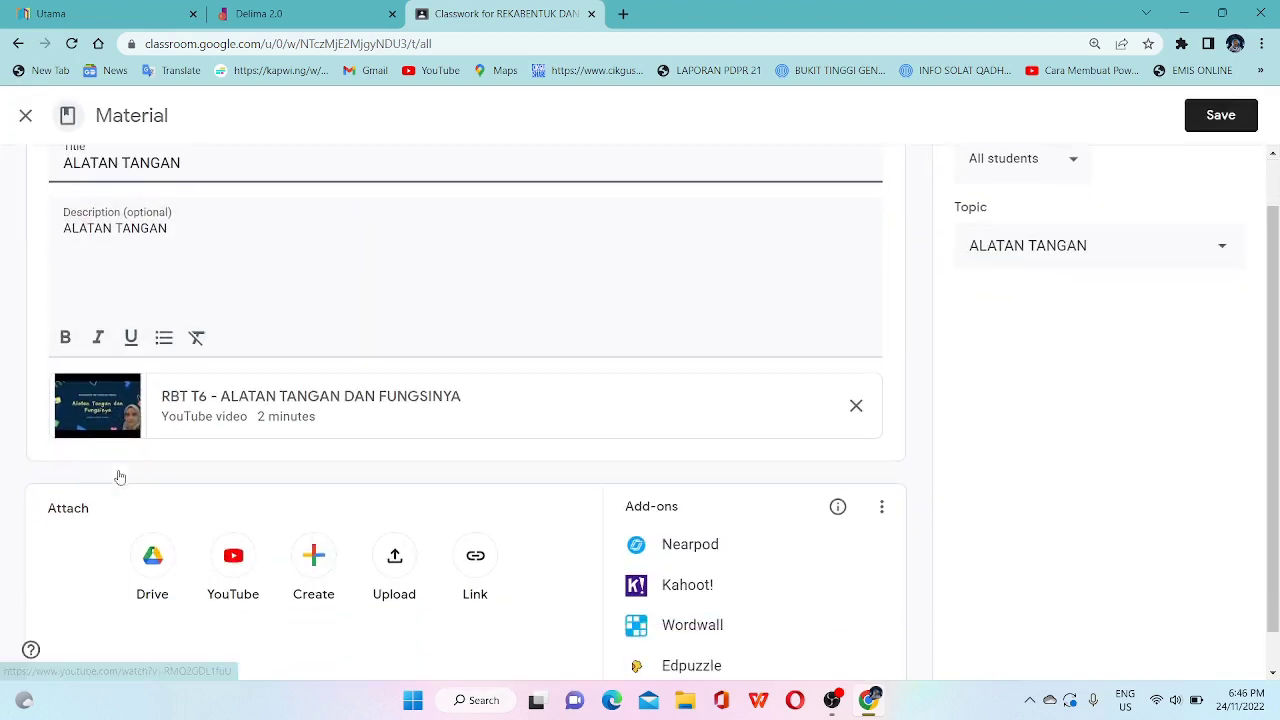
click(243, 528)
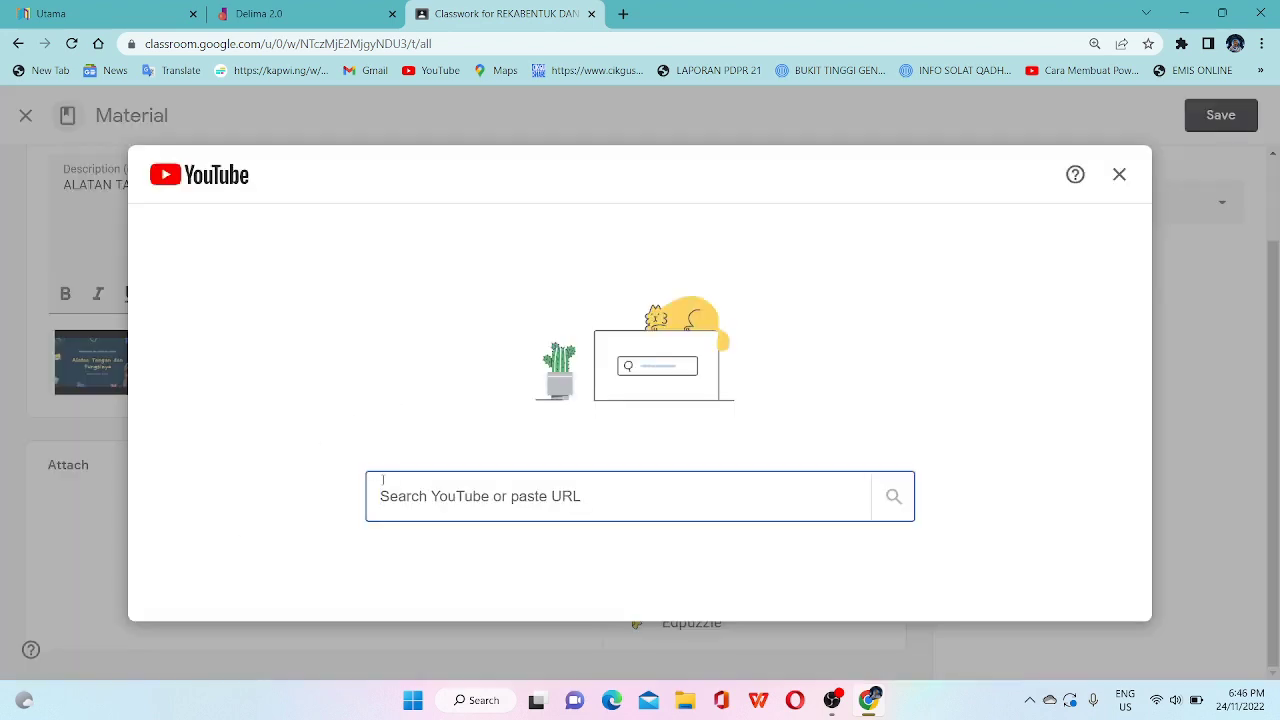
text(ALATAN )
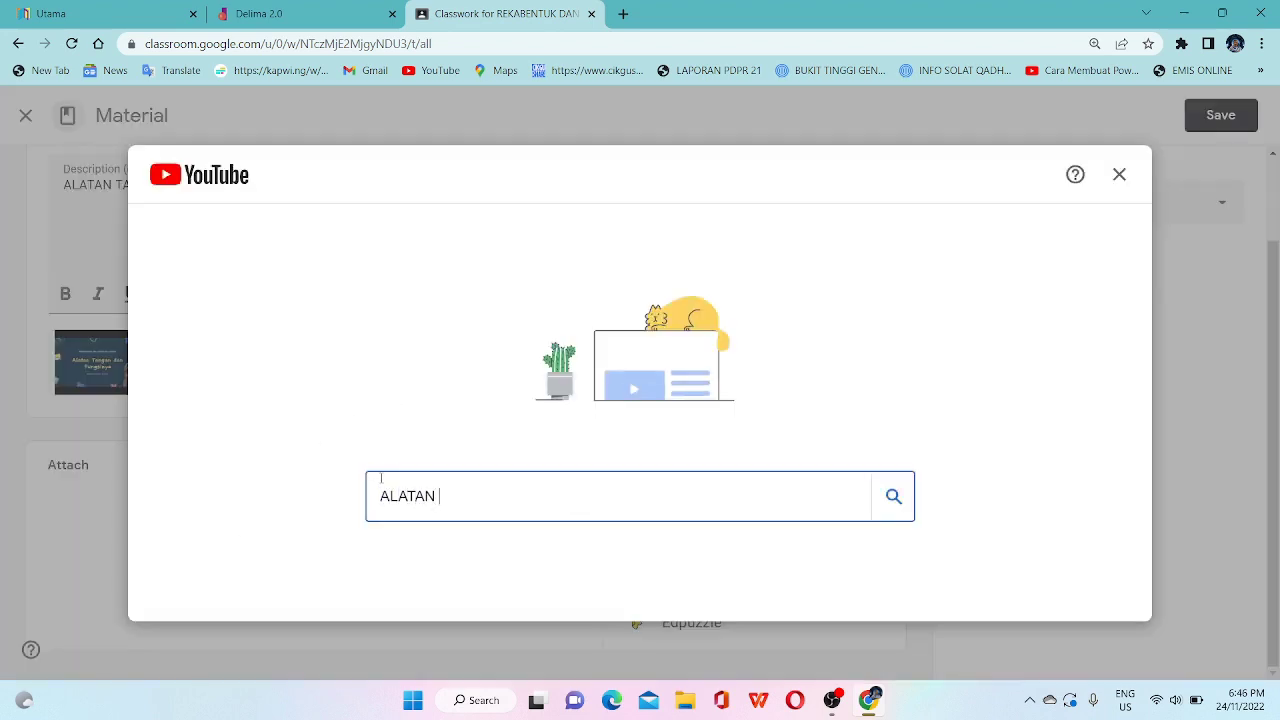
text(TANGAN)
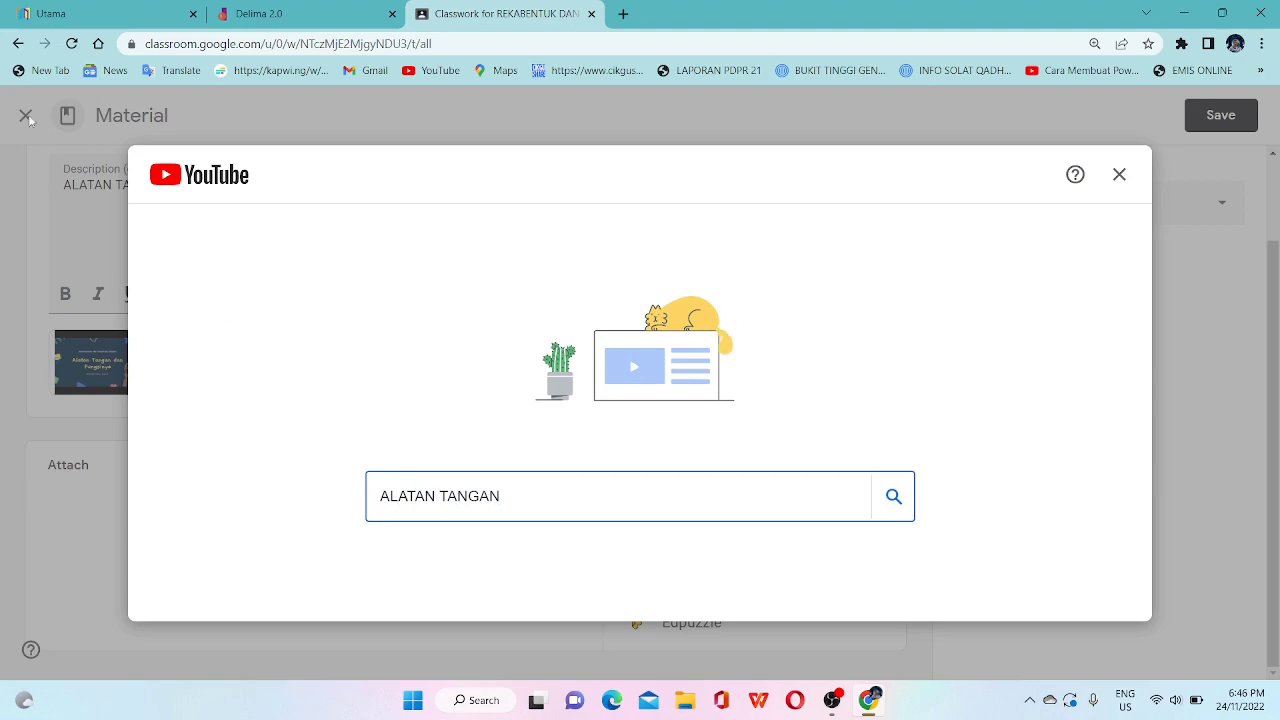
click(884, 505)
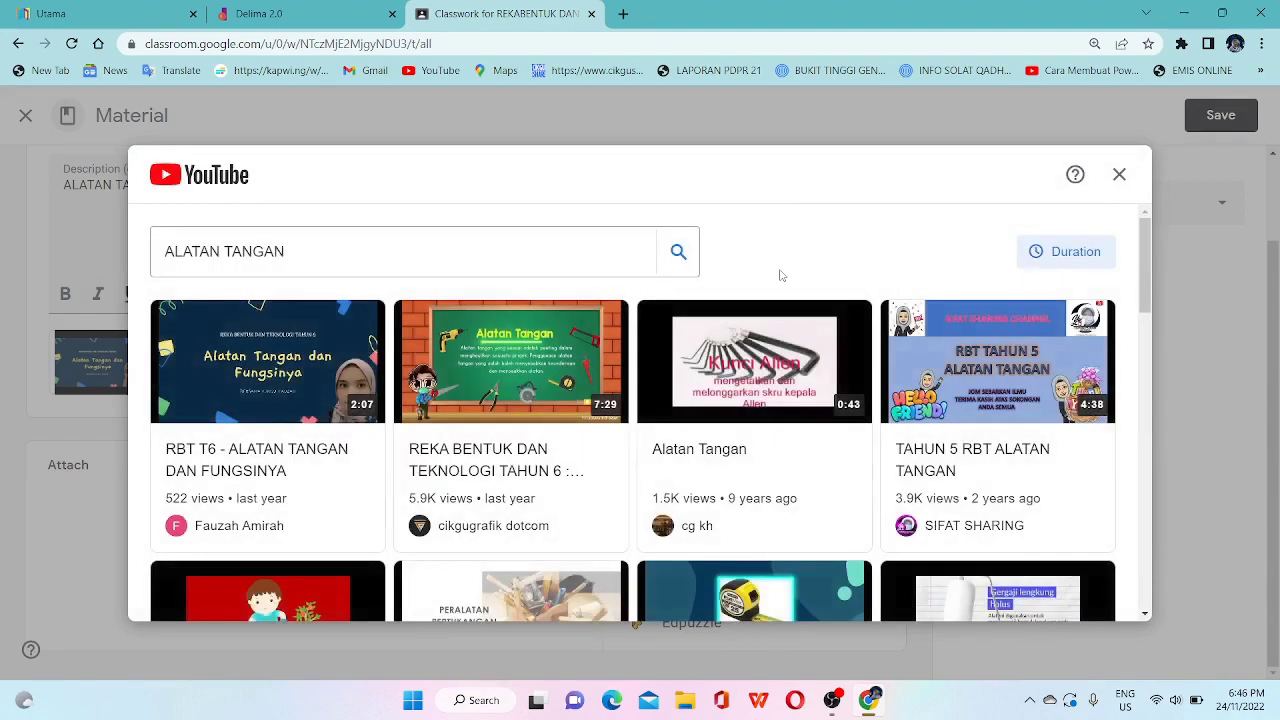
Attach the video "REKA BENTUK DAN TEKNOLOGI TAHUN 6 : ALATAN TANGAN" from the results and save the edited material
scroll(553, 364, down, 1)
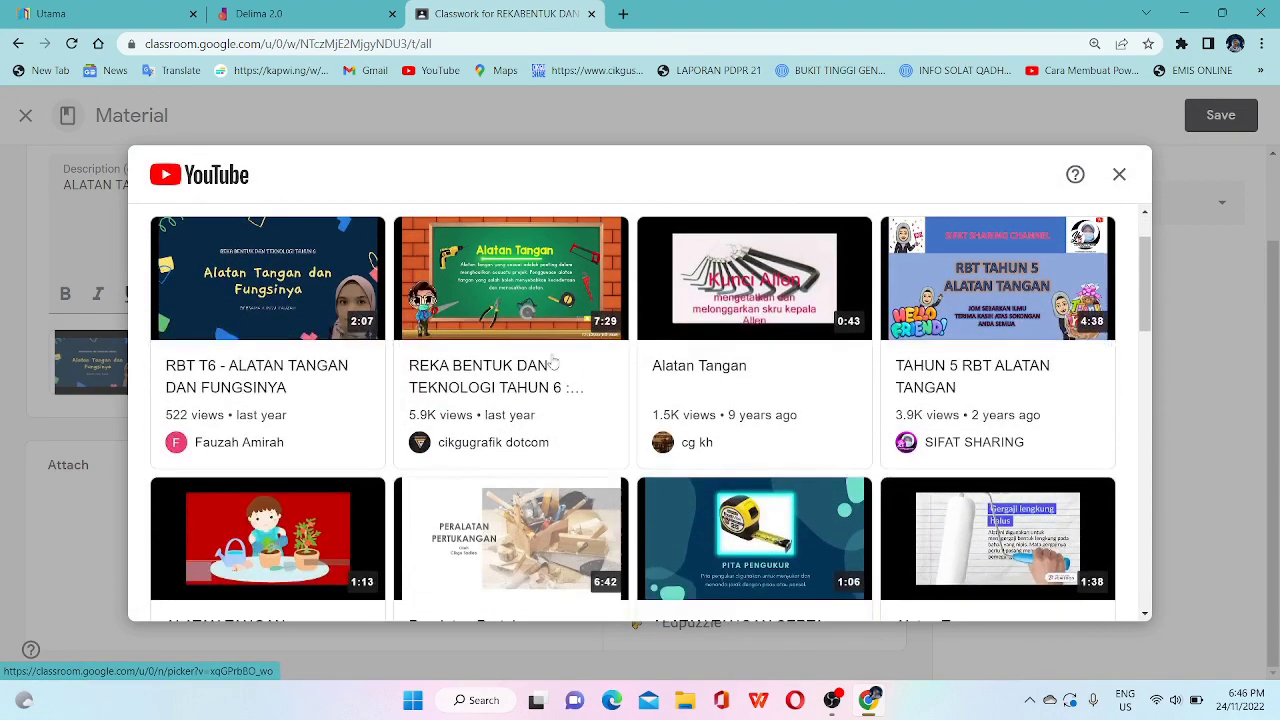
click(492, 314)
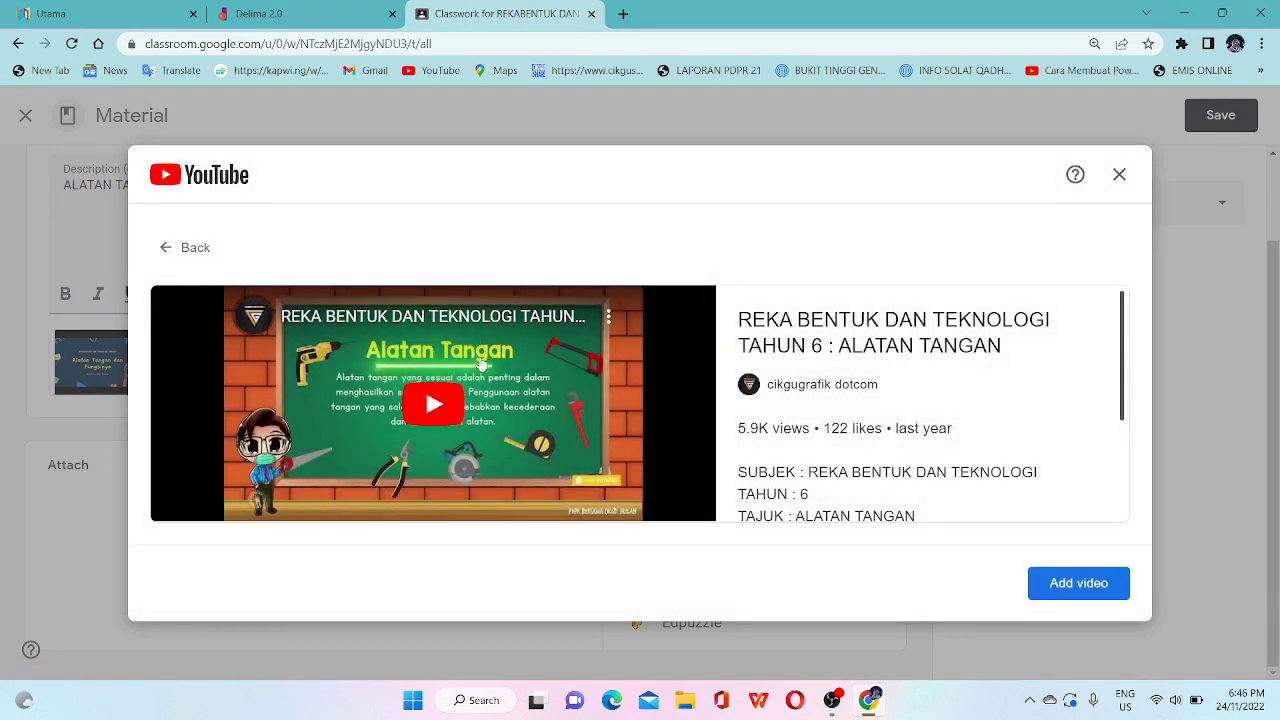
click(1062, 586)
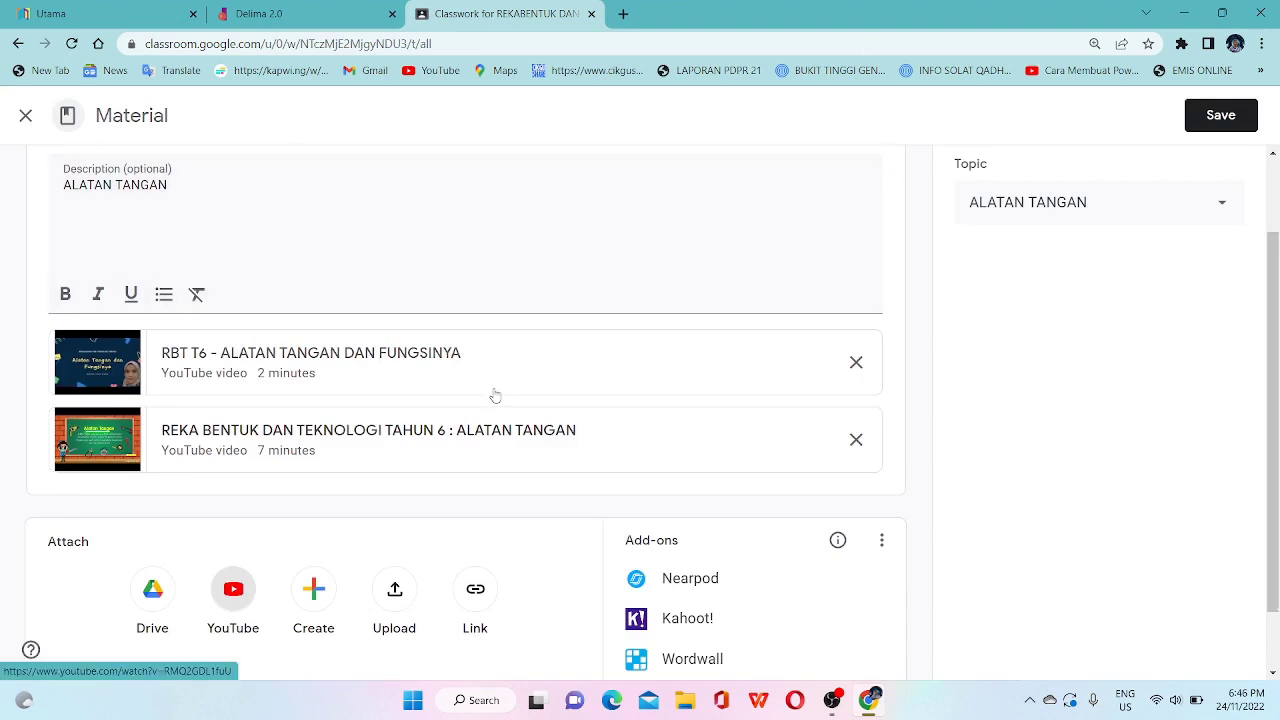
scroll(494, 397, down, 1)
click(1222, 120)
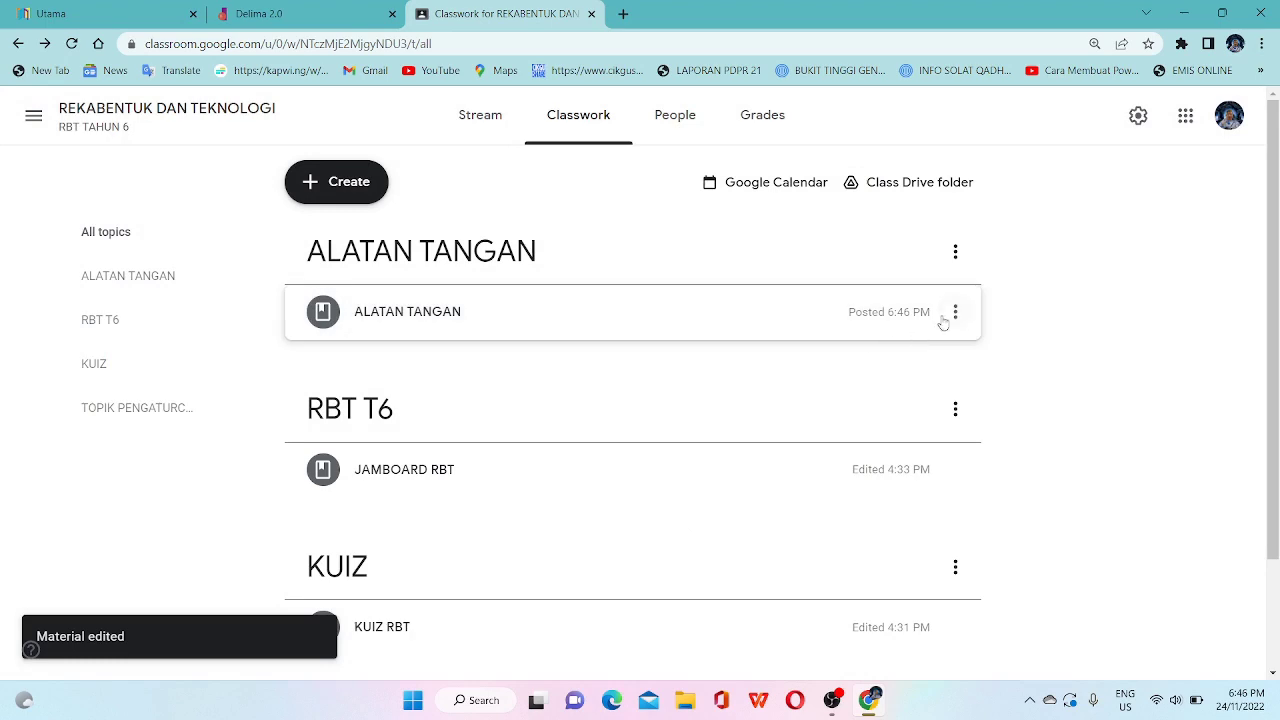
Reopen the ALATAN TANGAN material for editing and search YouTube again for "ALATAN TANGAN" to attach a third video
click(954, 314)
click(892, 352)
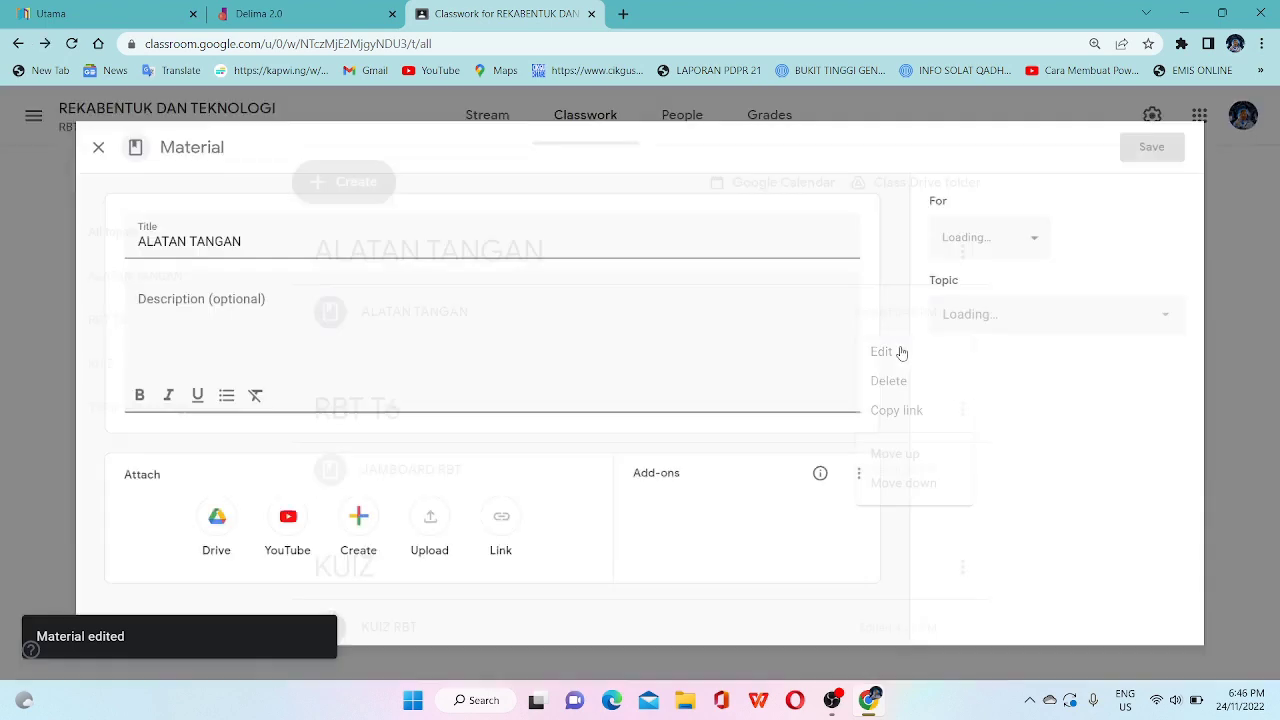
scroll(151, 449, down, 2)
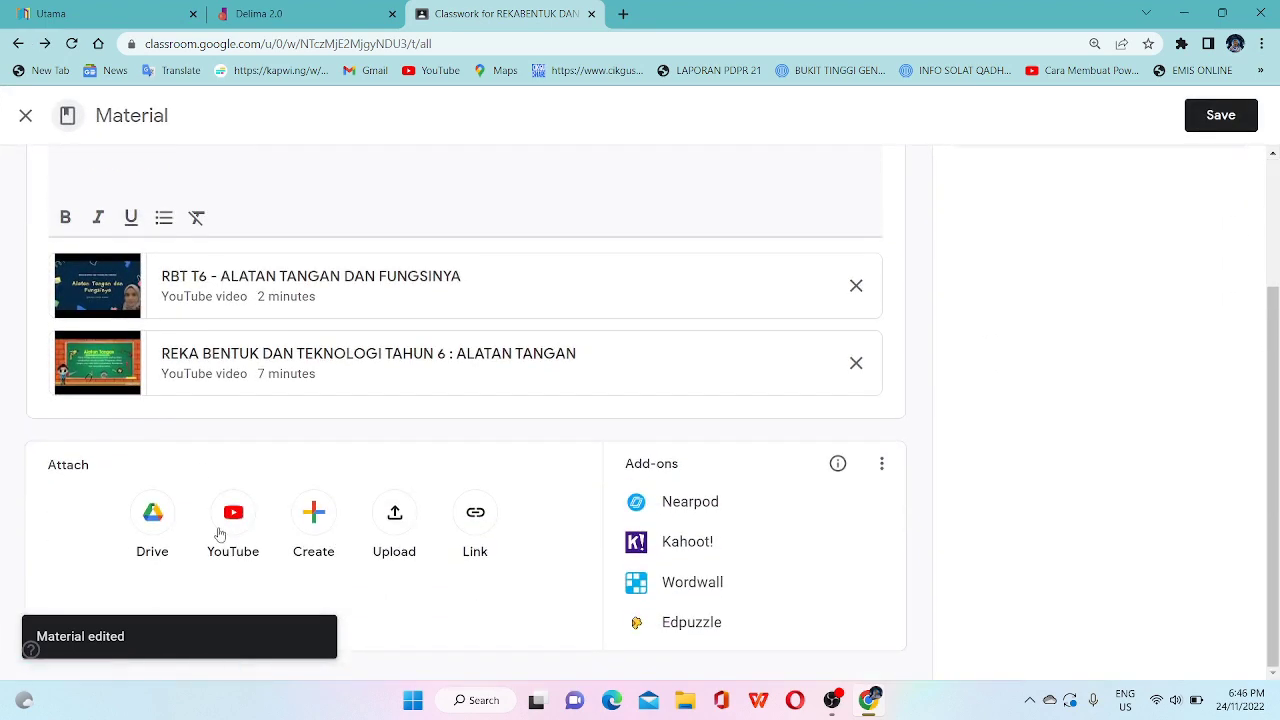
click(240, 530)
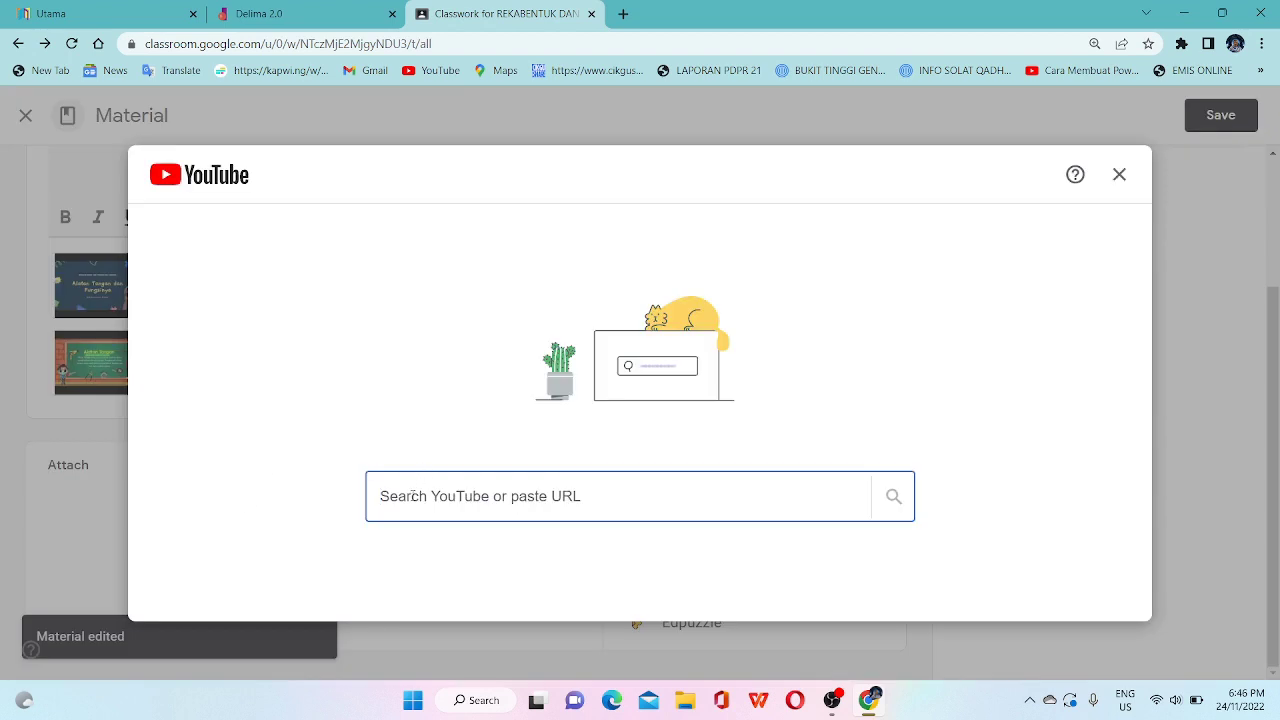
text(A)
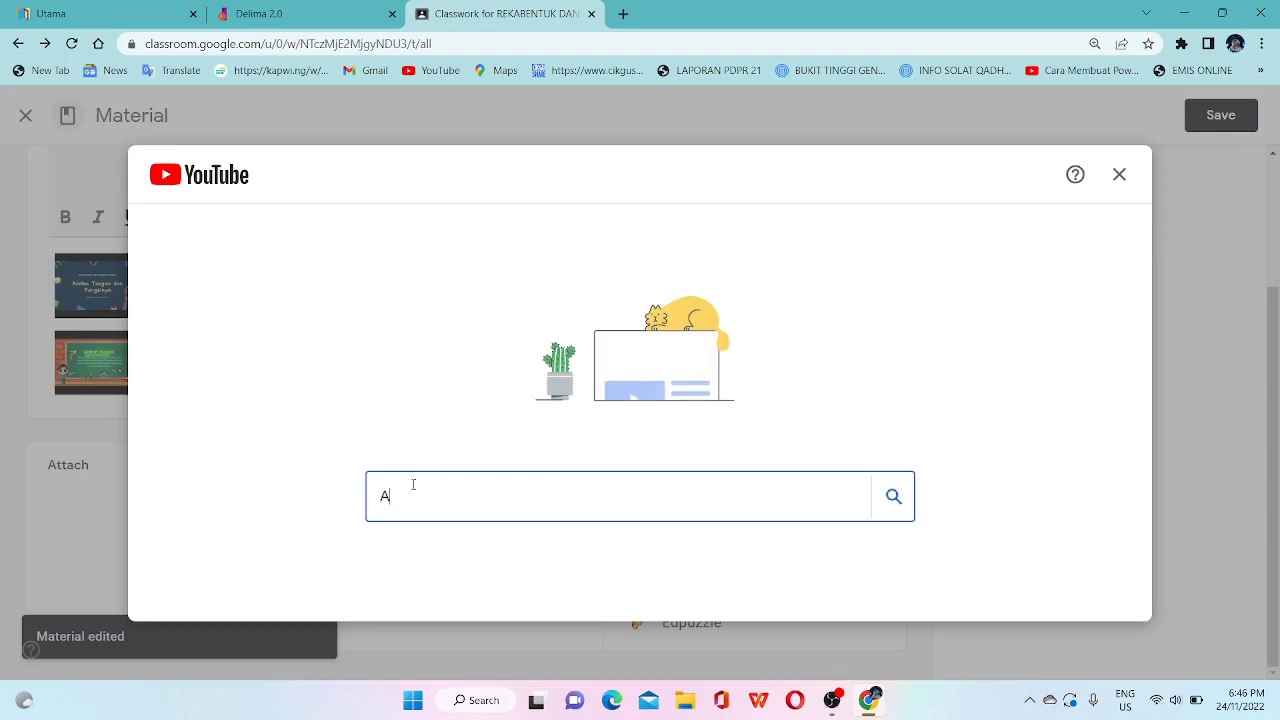
text(LATAN TANGAN)
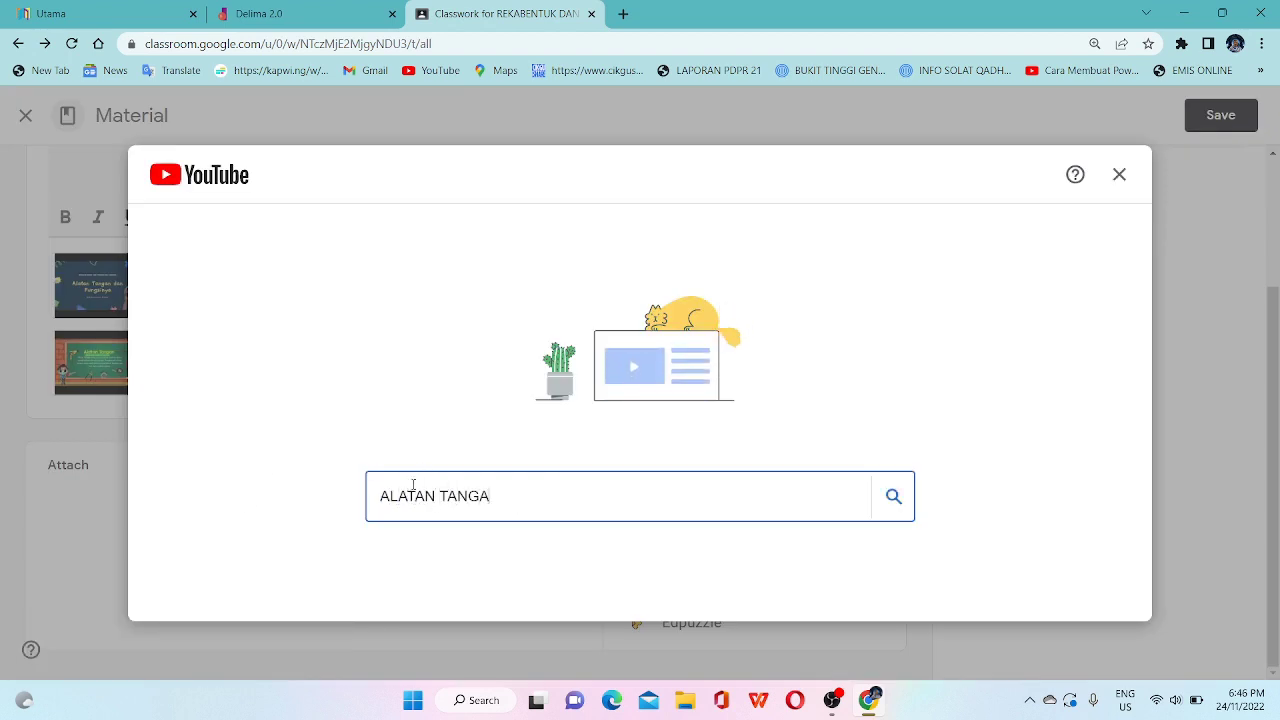
click(891, 512)
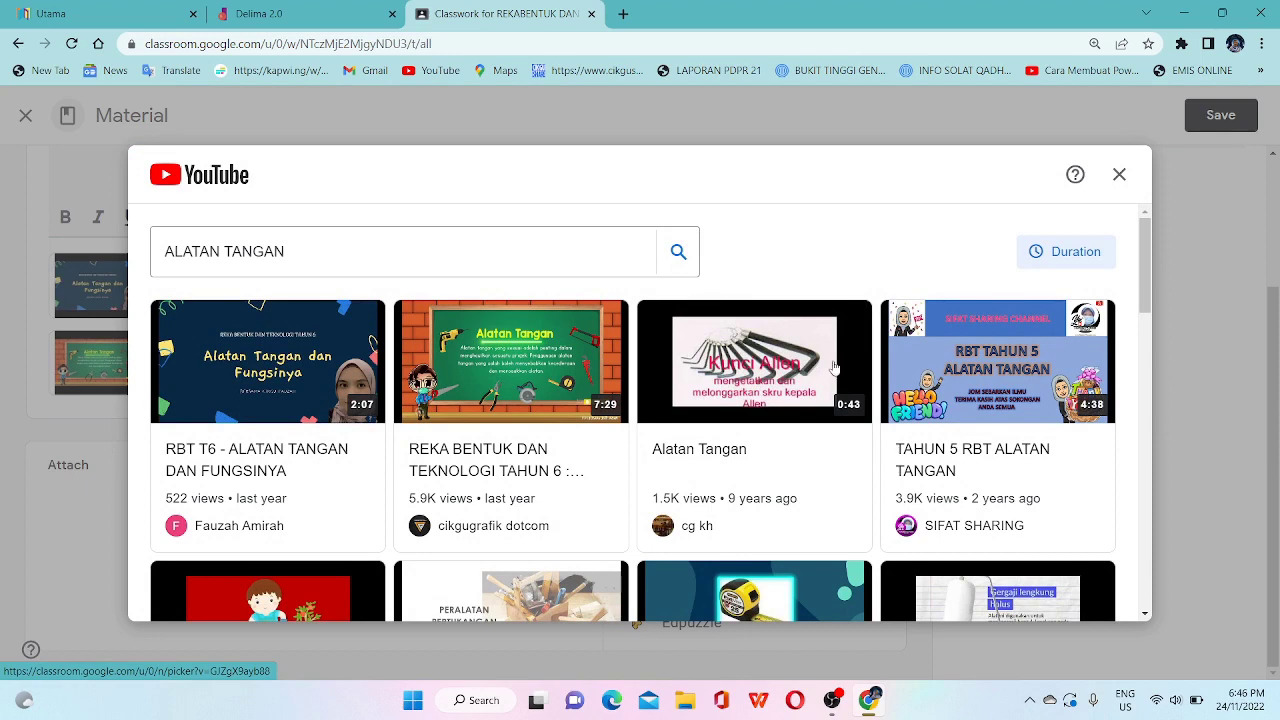
Attach the video "RBT TAHUN 6 PENGHASILAN PROJEK ALATAN TANGAN" from the results and save the edited material
scroll(1038, 355, down, 1)
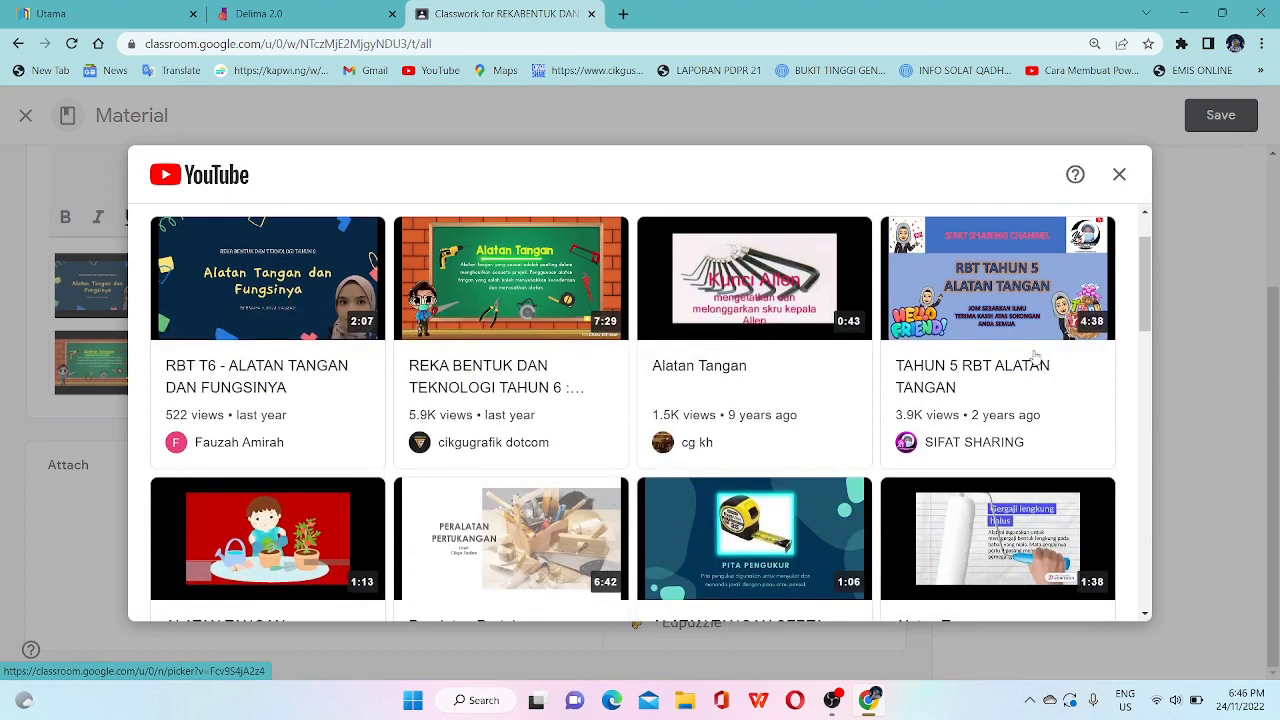
scroll(588, 363, down, 1)
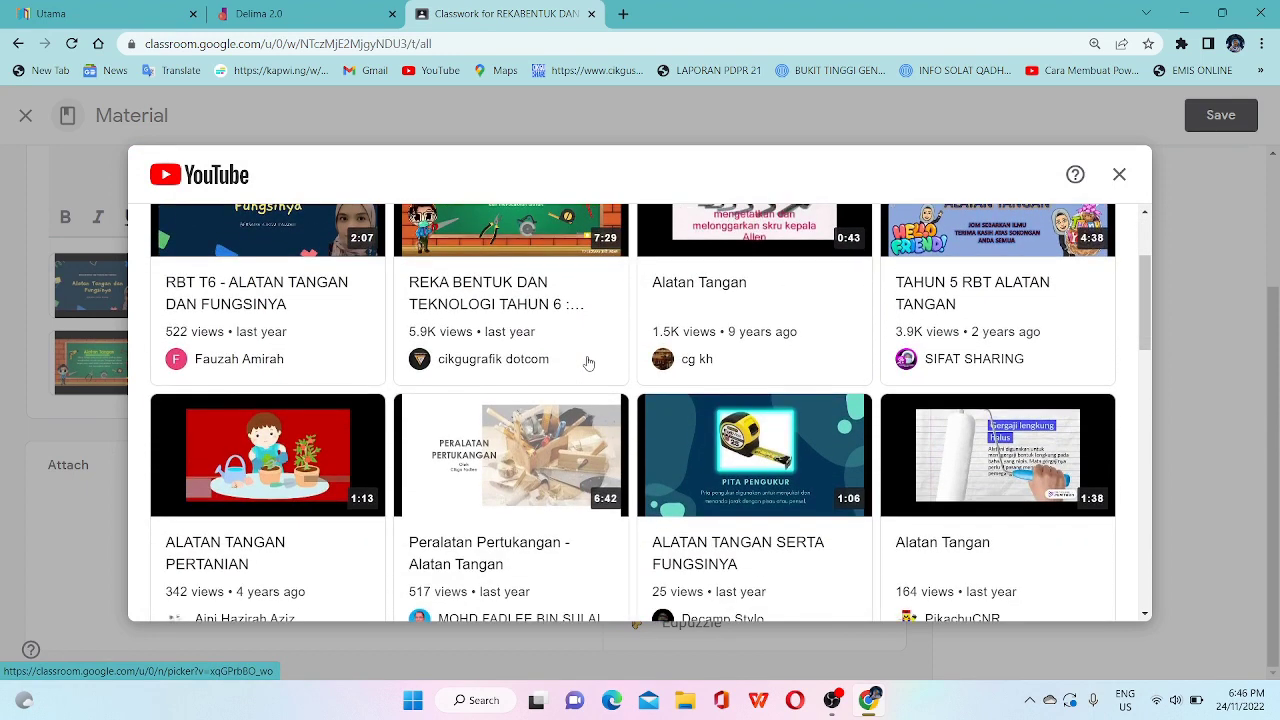
scroll(376, 370, down, 1)
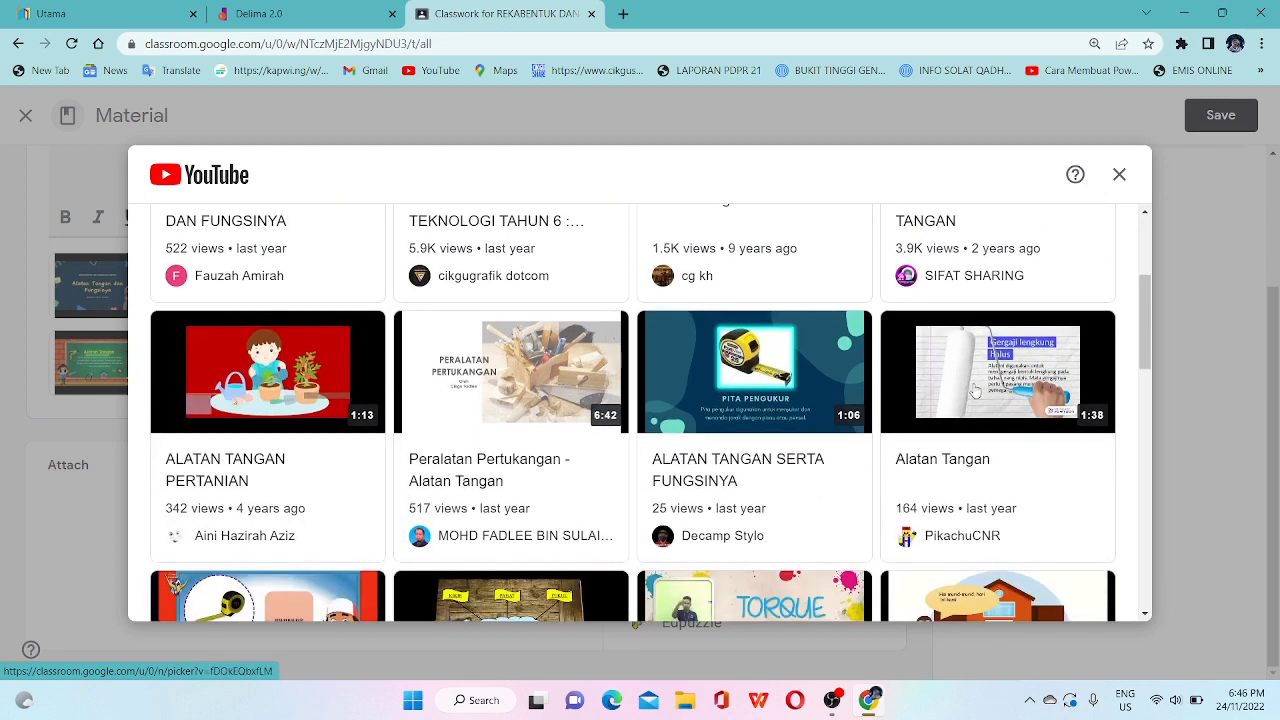
scroll(314, 434, down, 4)
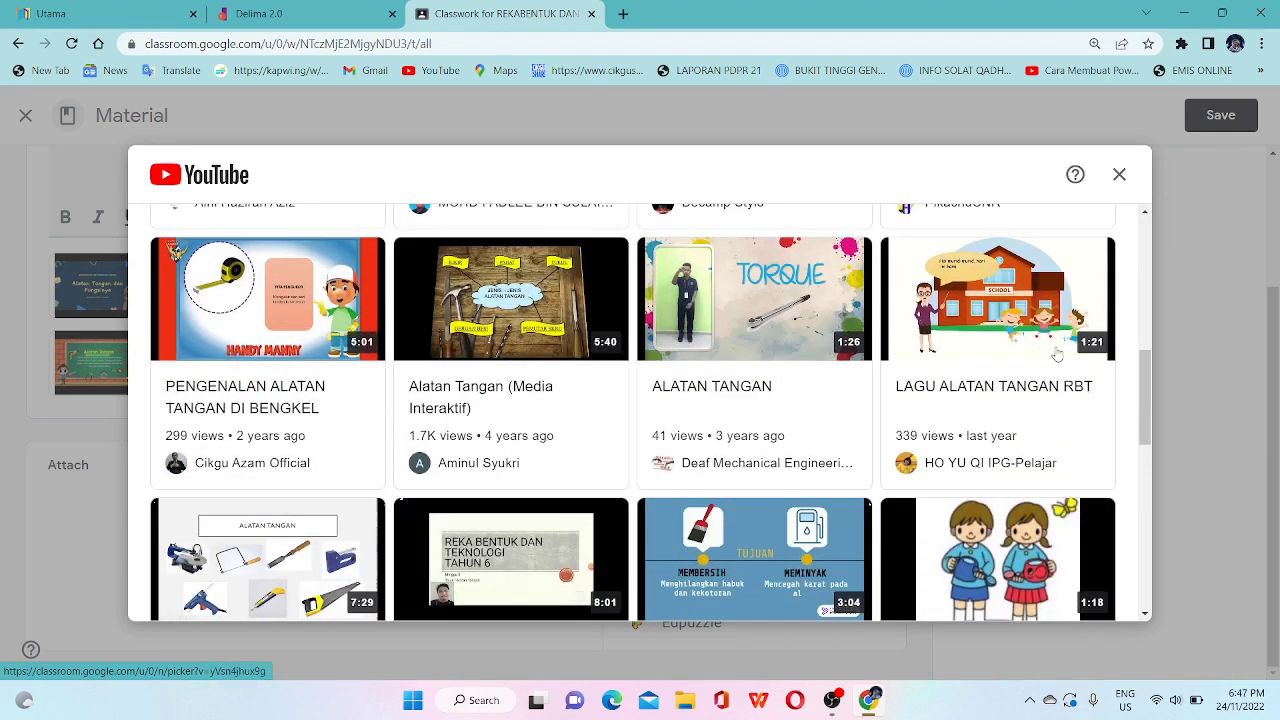
scroll(1057, 404, down, 1)
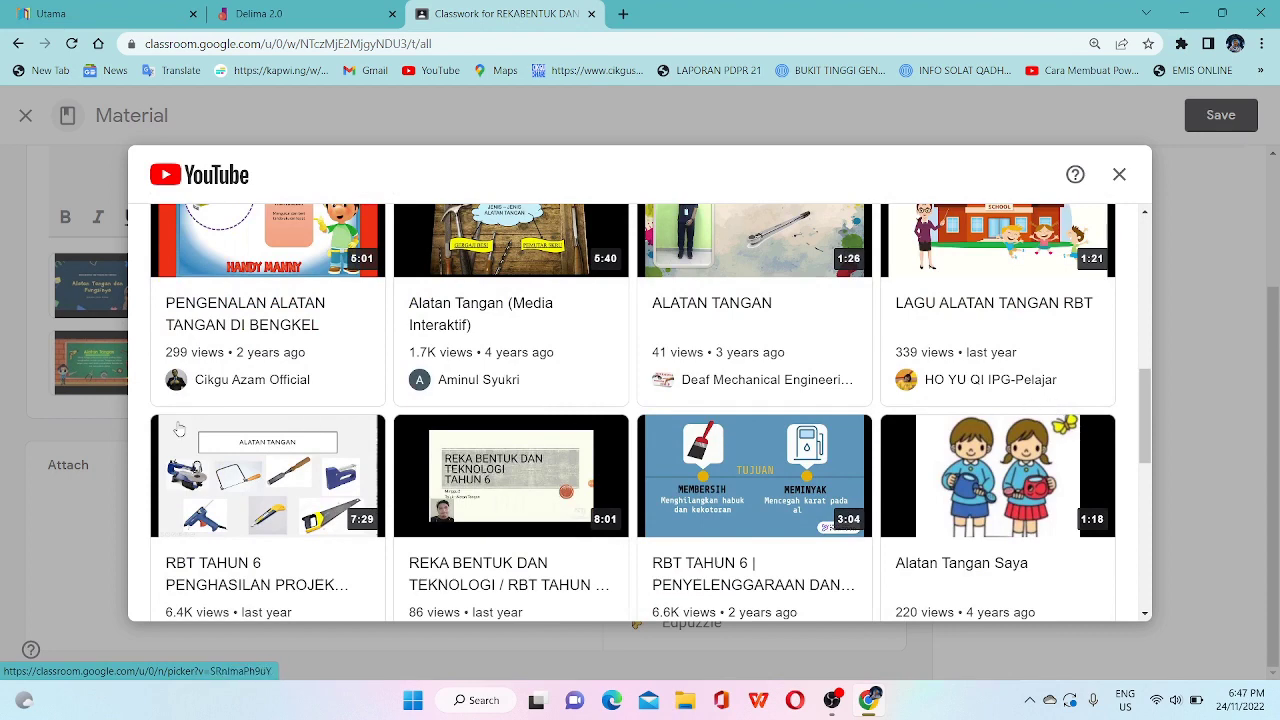
scroll(180, 428, down, 1)
scroll(297, 416, down, 1)
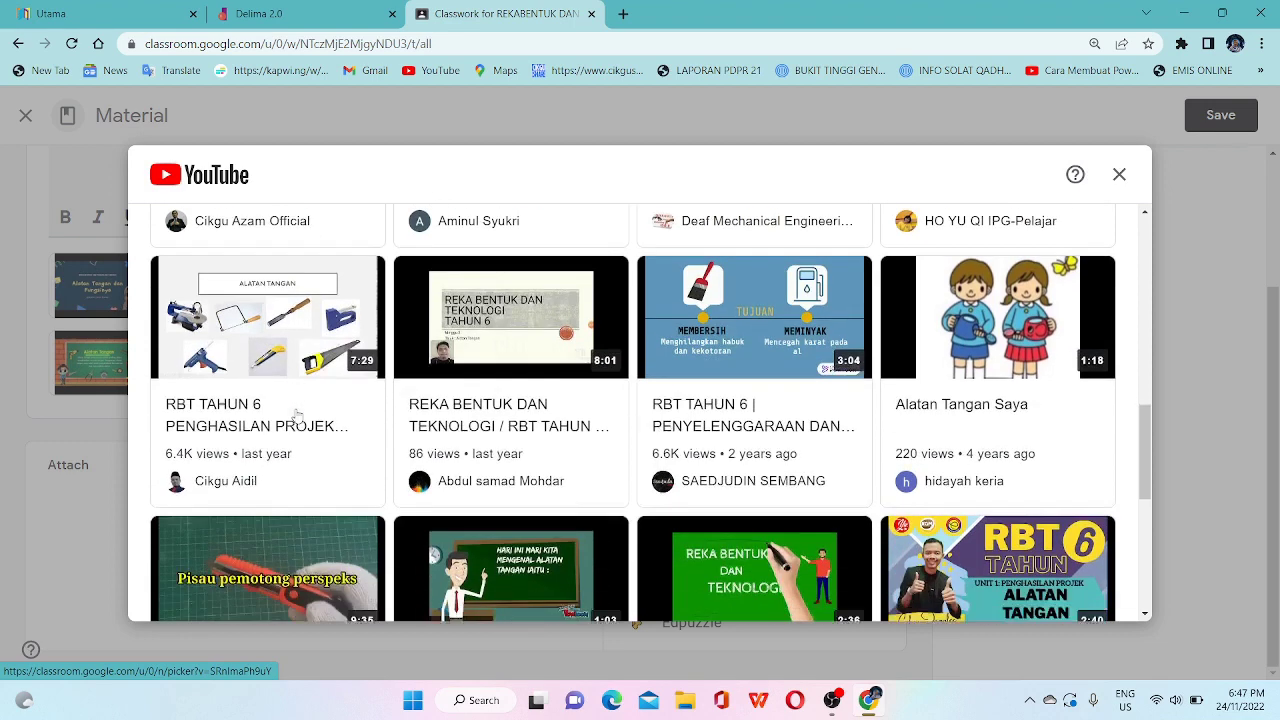
click(271, 331)
click(1056, 590)
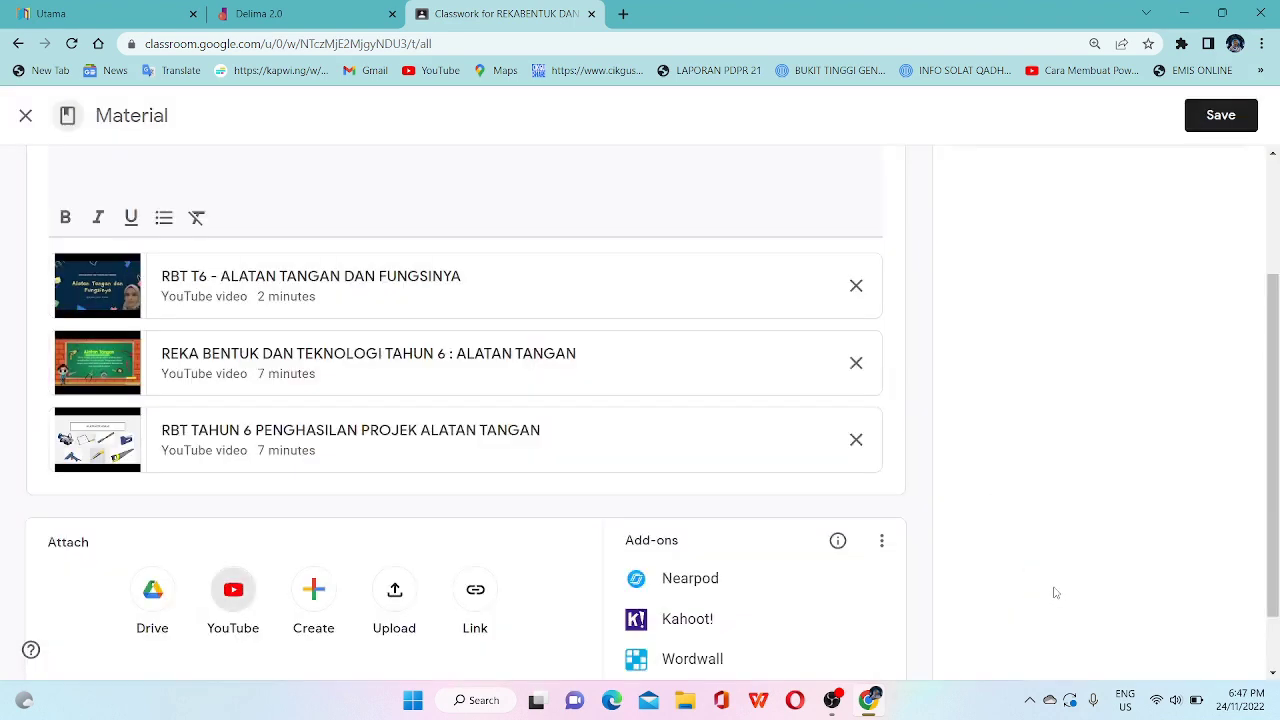
click(1200, 115)
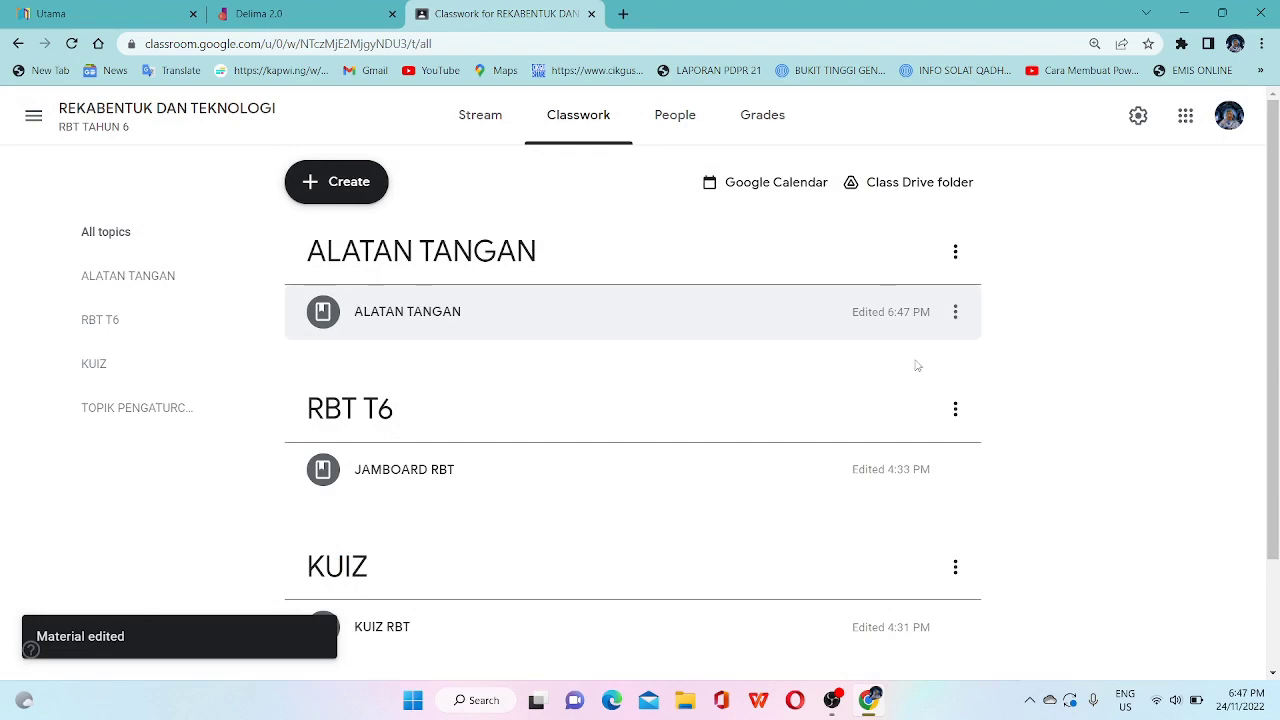
Reopen the ALATAN TANGAN material for editing and search YouTube for "ALATAN TANGAN" plus the channel owner's name
click(955, 312)
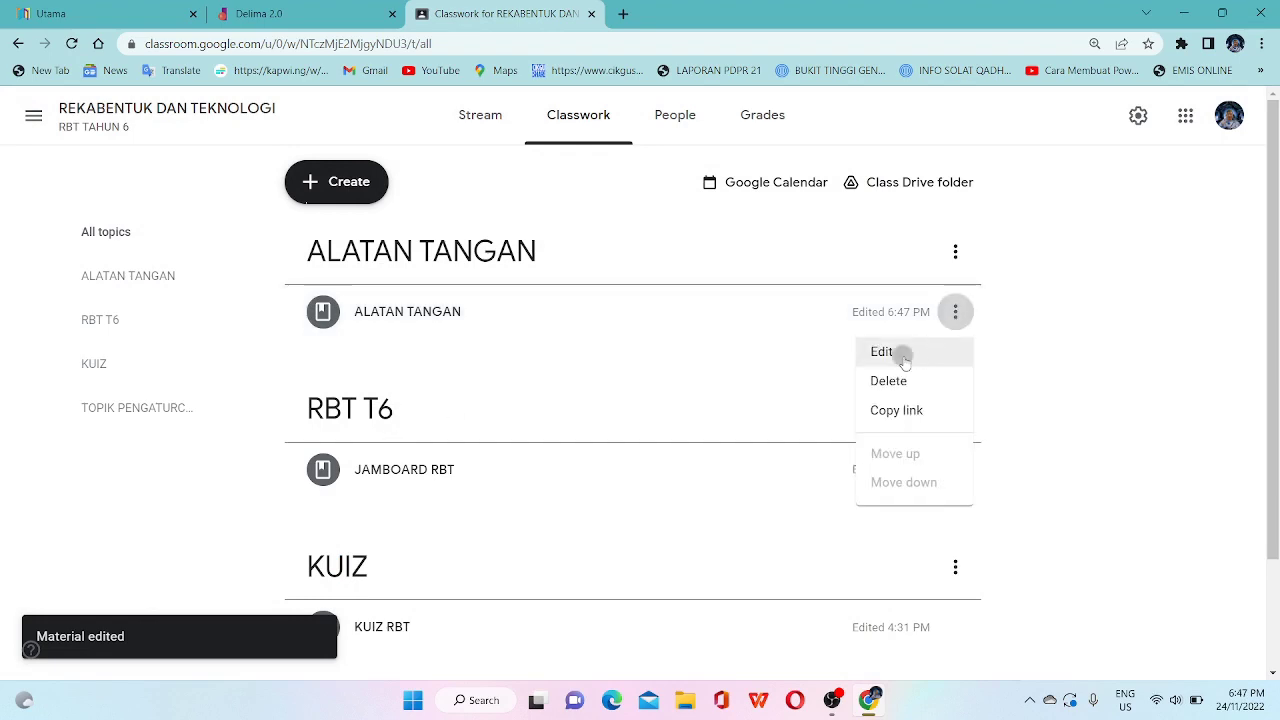
click(902, 353)
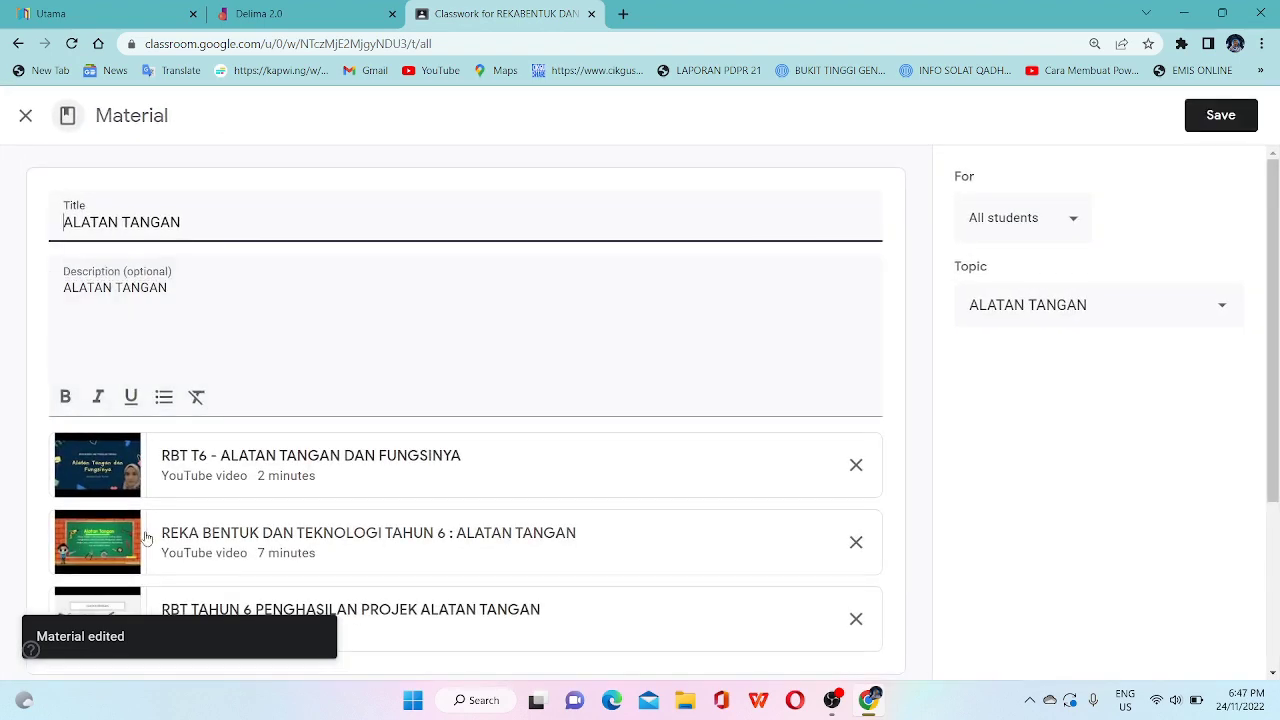
scroll(357, 559, down, 3)
click(233, 520)
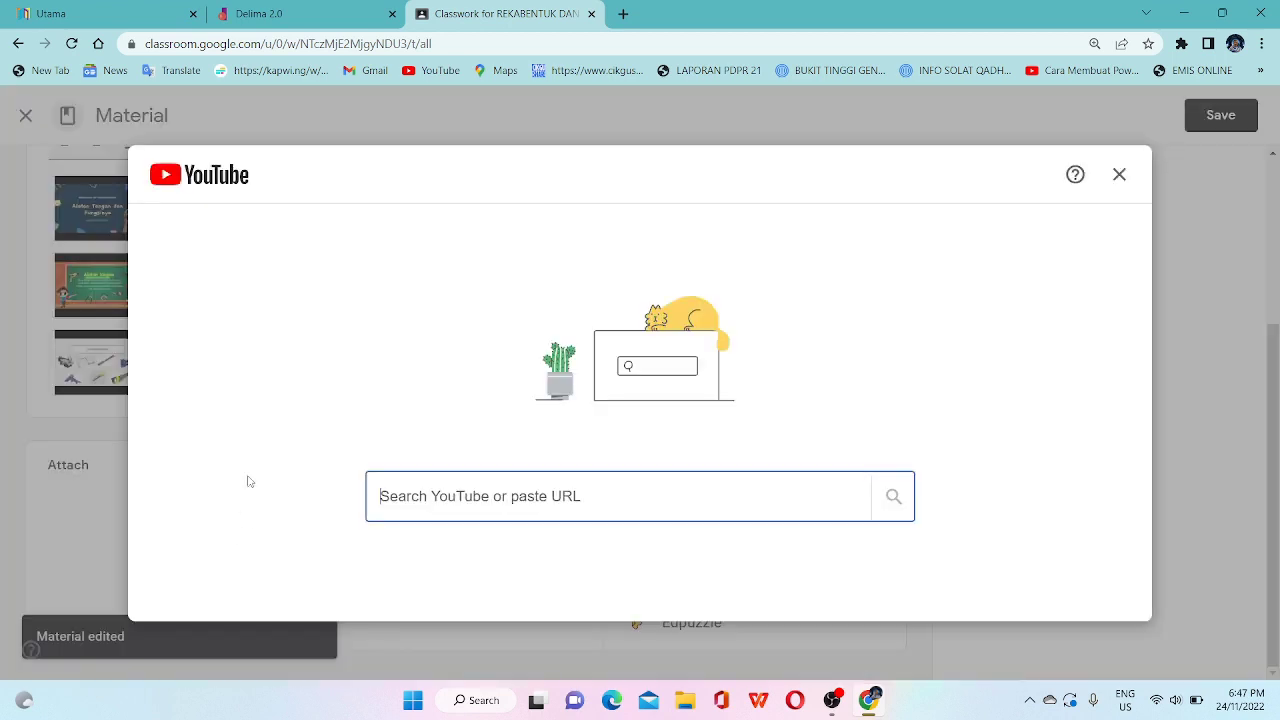
text(A)
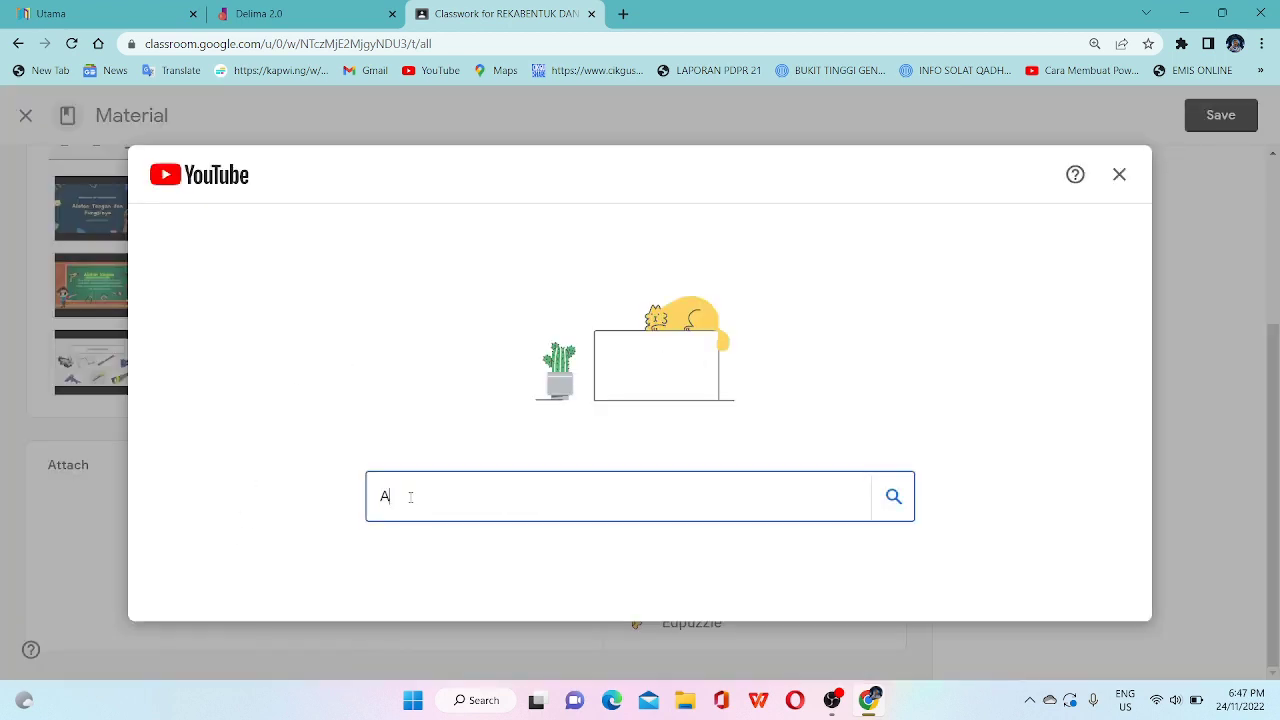
text(LATAN TANGA)
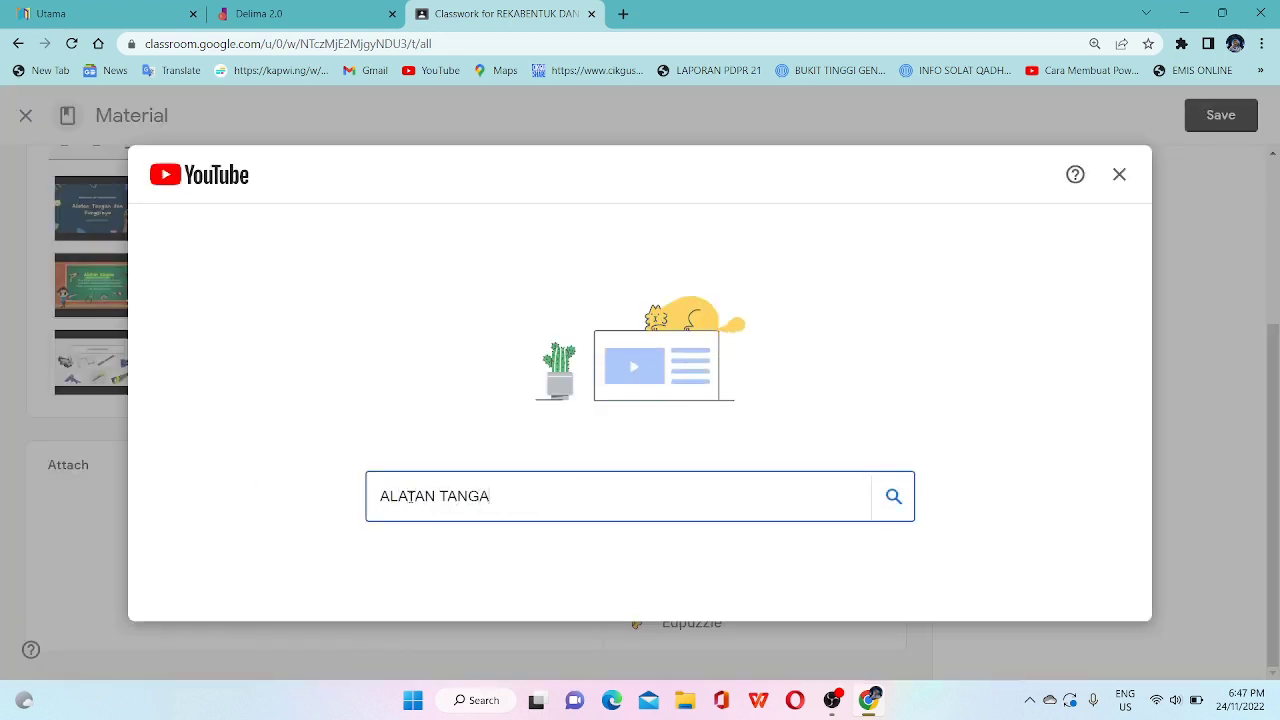
text(N MIKE PO)
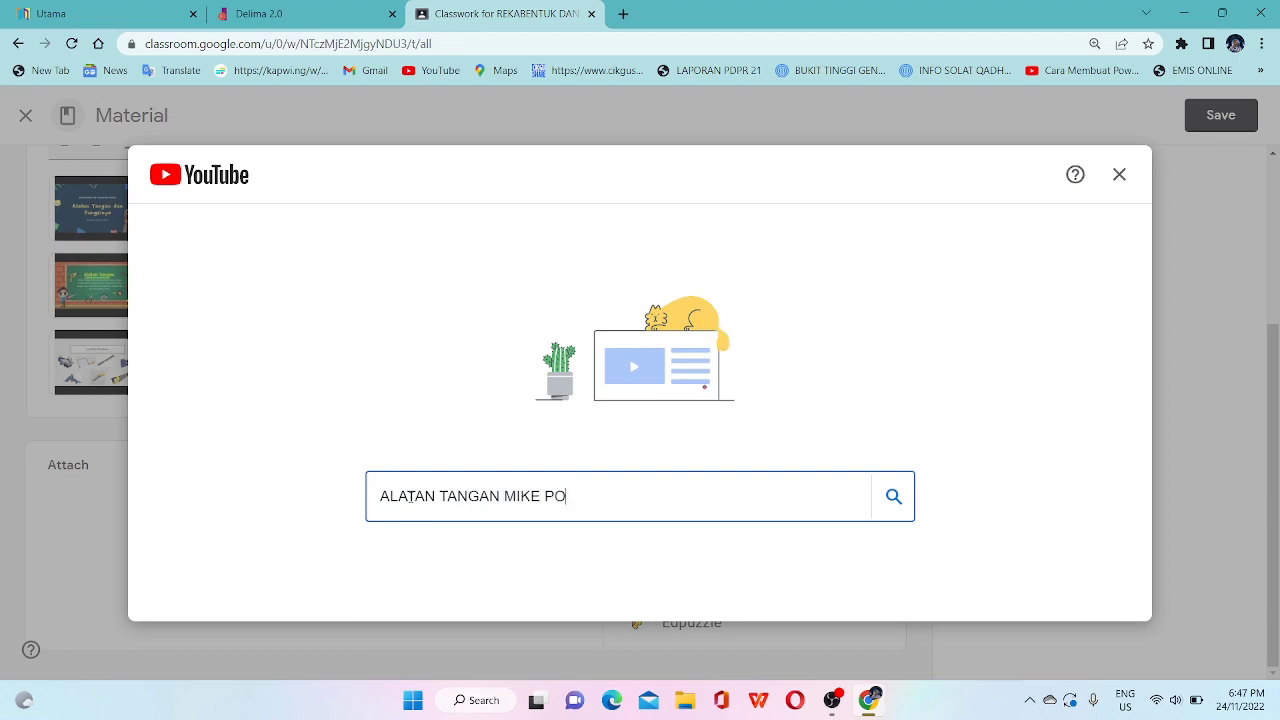
text(JAN)
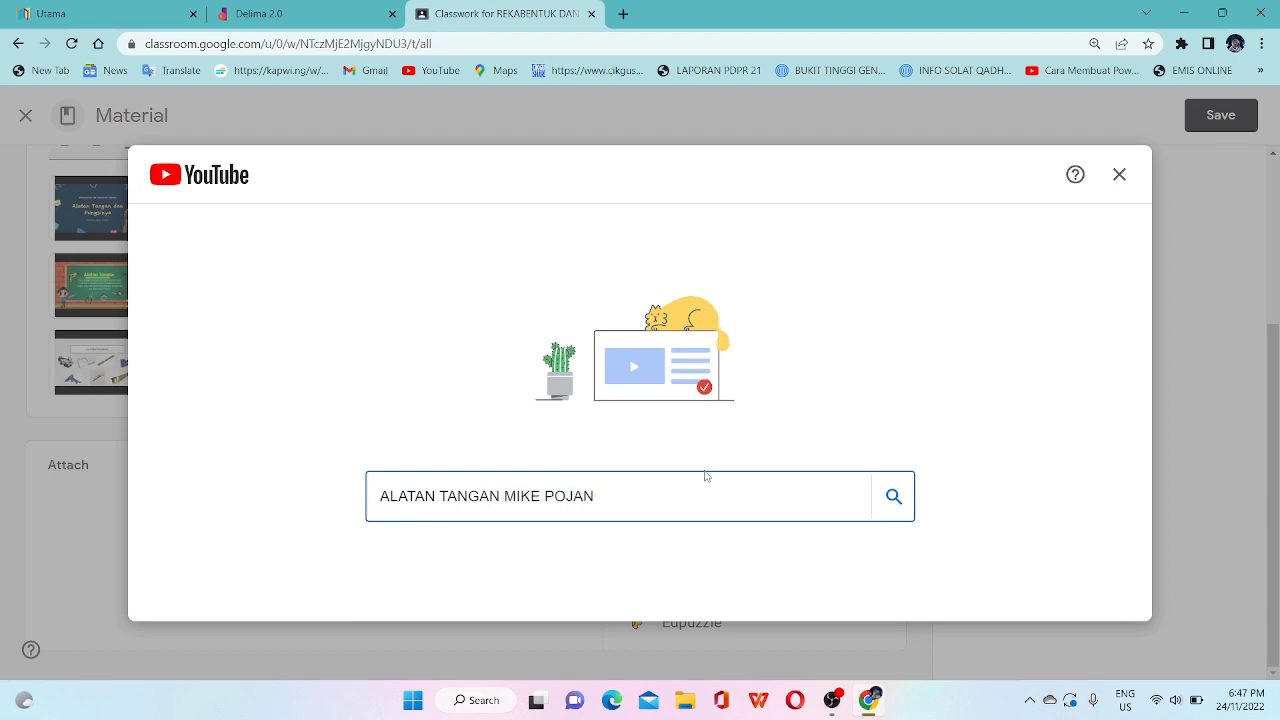
click(893, 497)
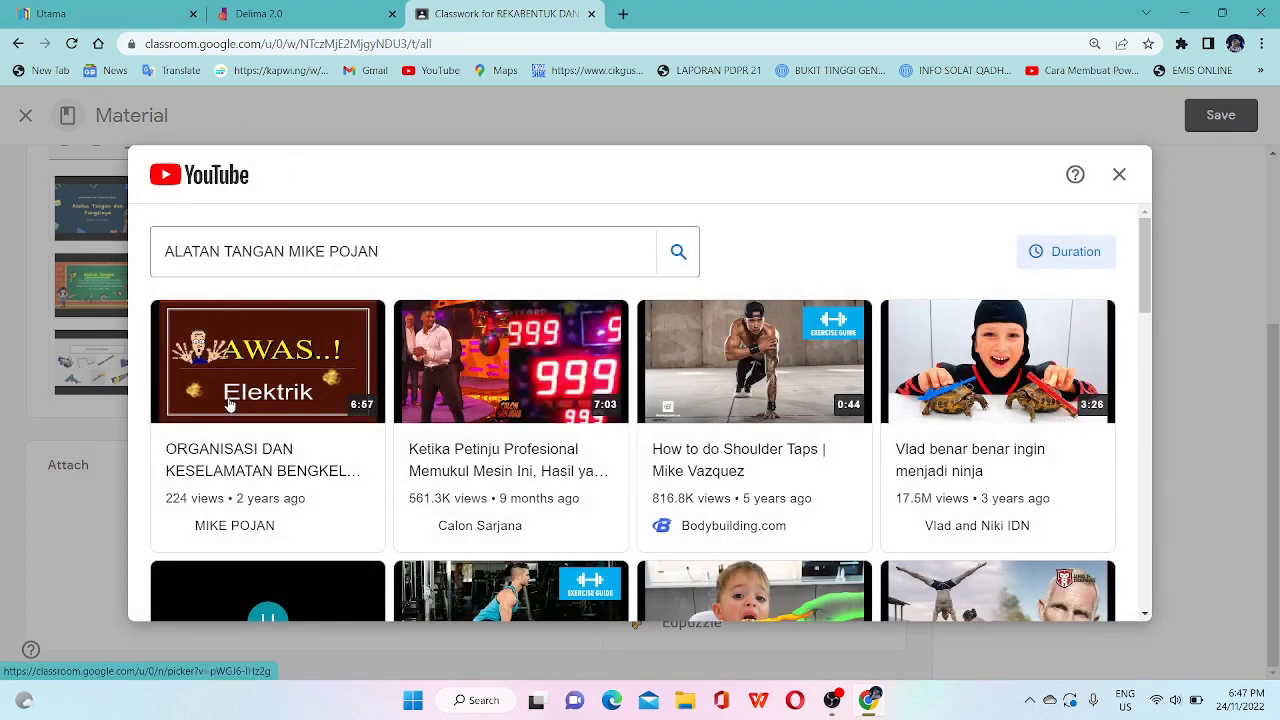
Attach the video "ORGANISASI DAN KESELAMATAN BENGKEL RBT T4" from the results and save the edited material
scroll(229, 402, down, 2)
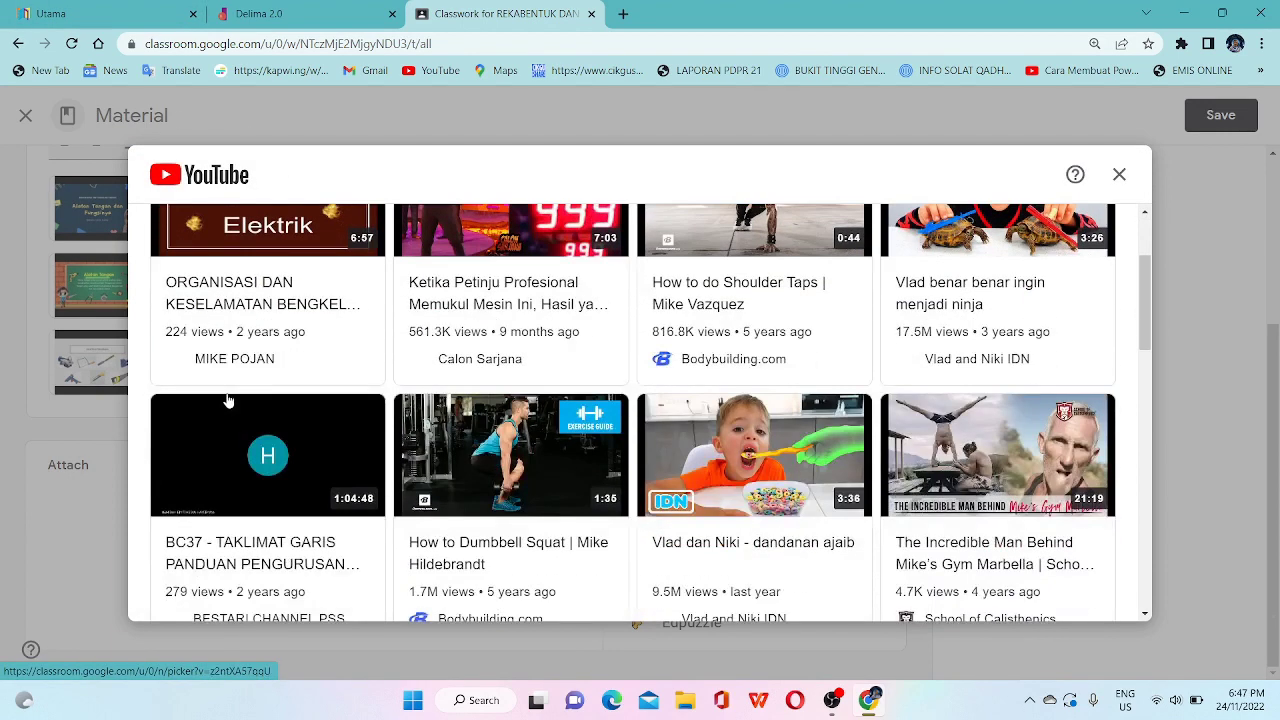
scroll(229, 402, up, 2)
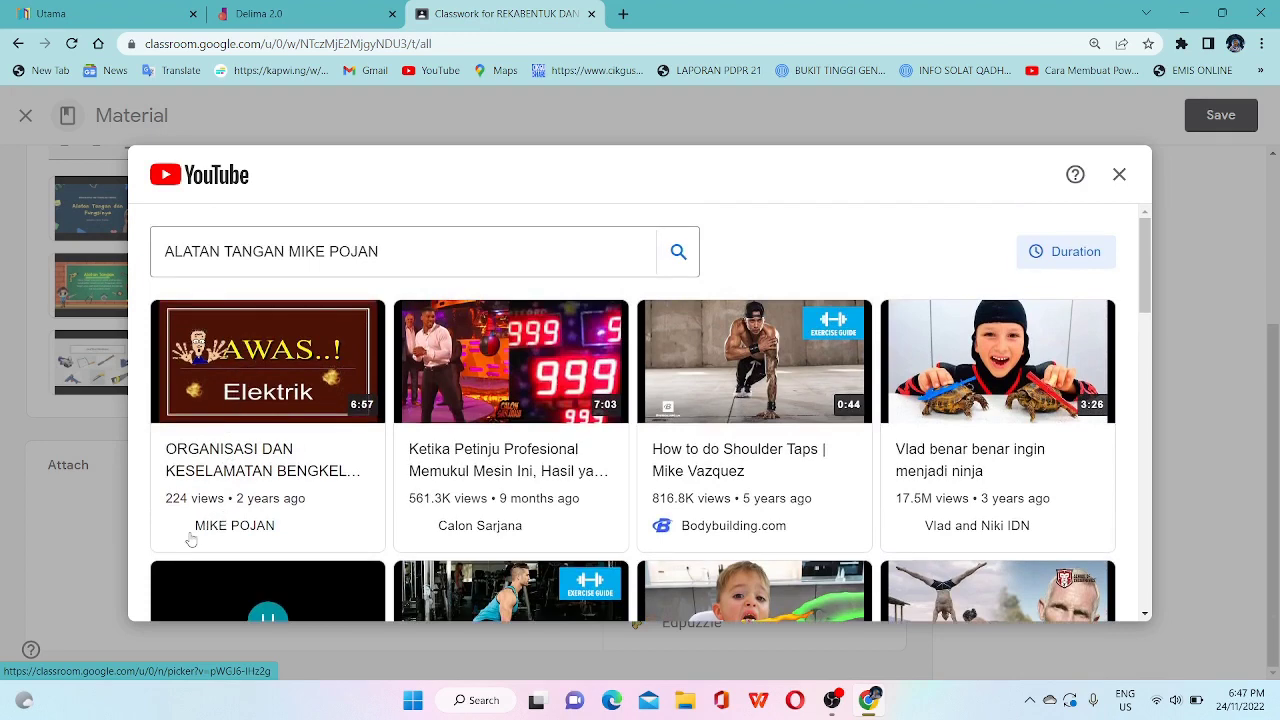
scroll(254, 536, down, 2)
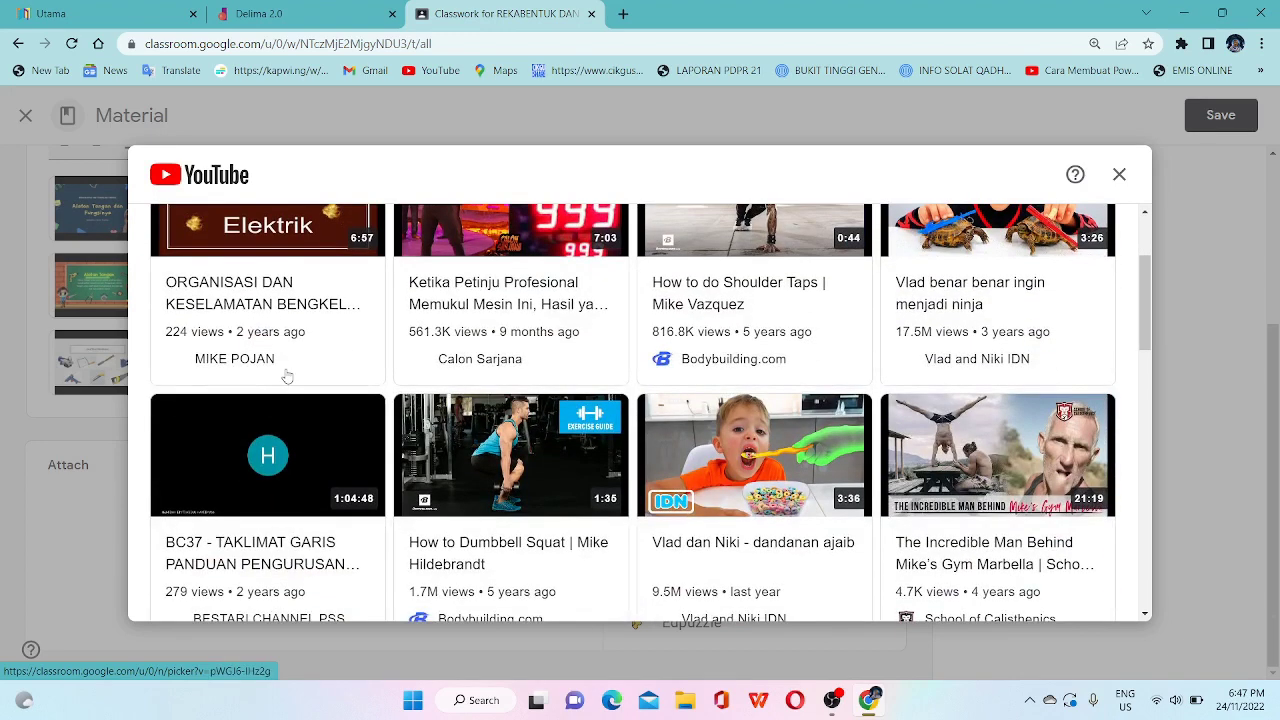
scroll(178, 369, up, 1)
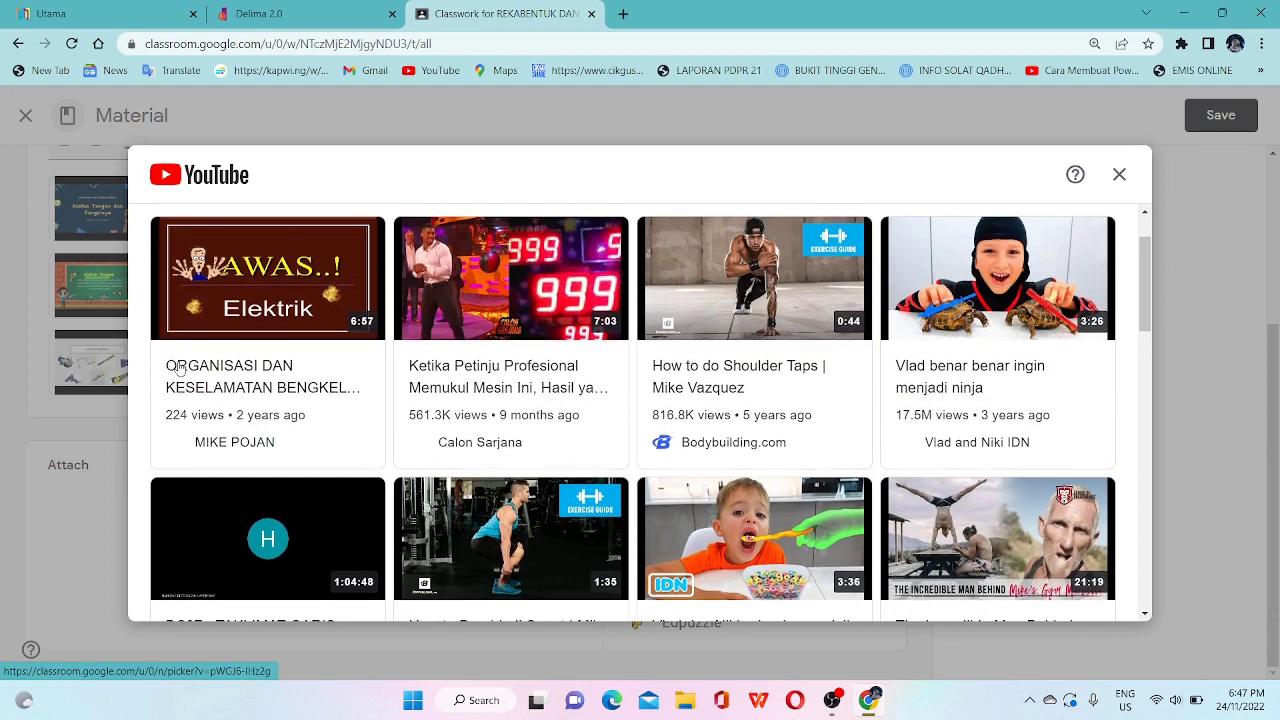
click(257, 293)
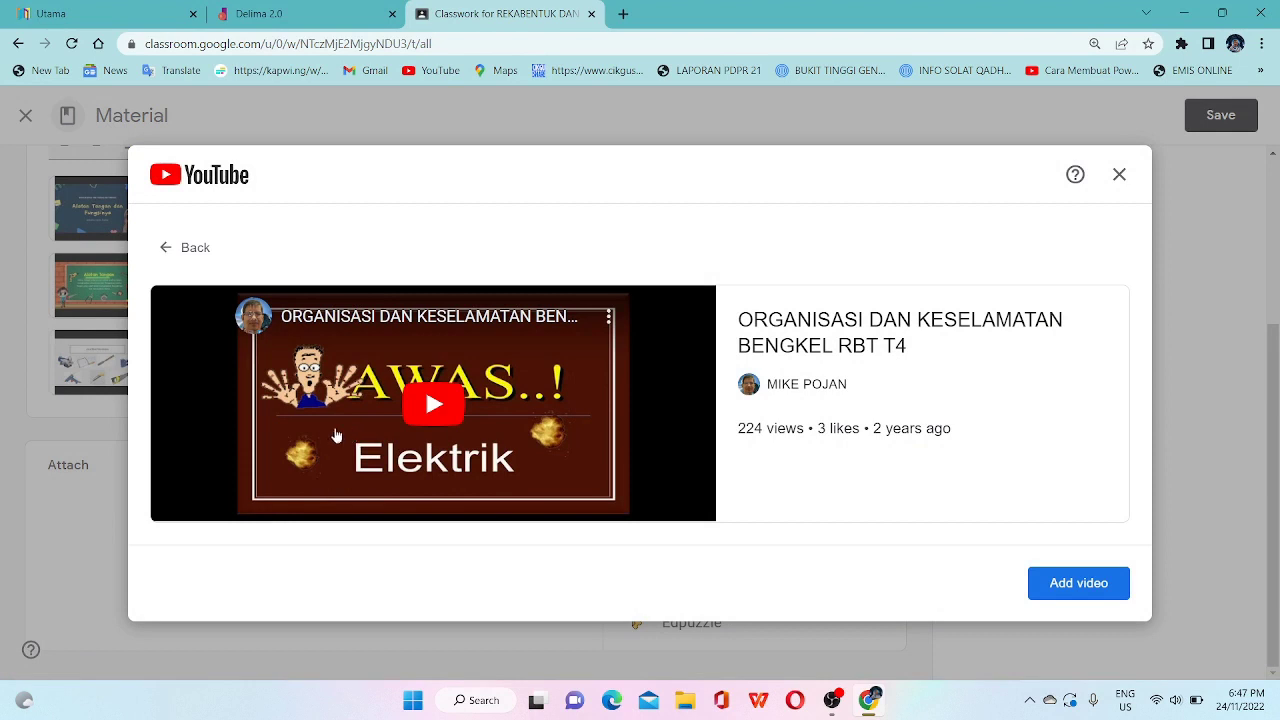
click(1080, 583)
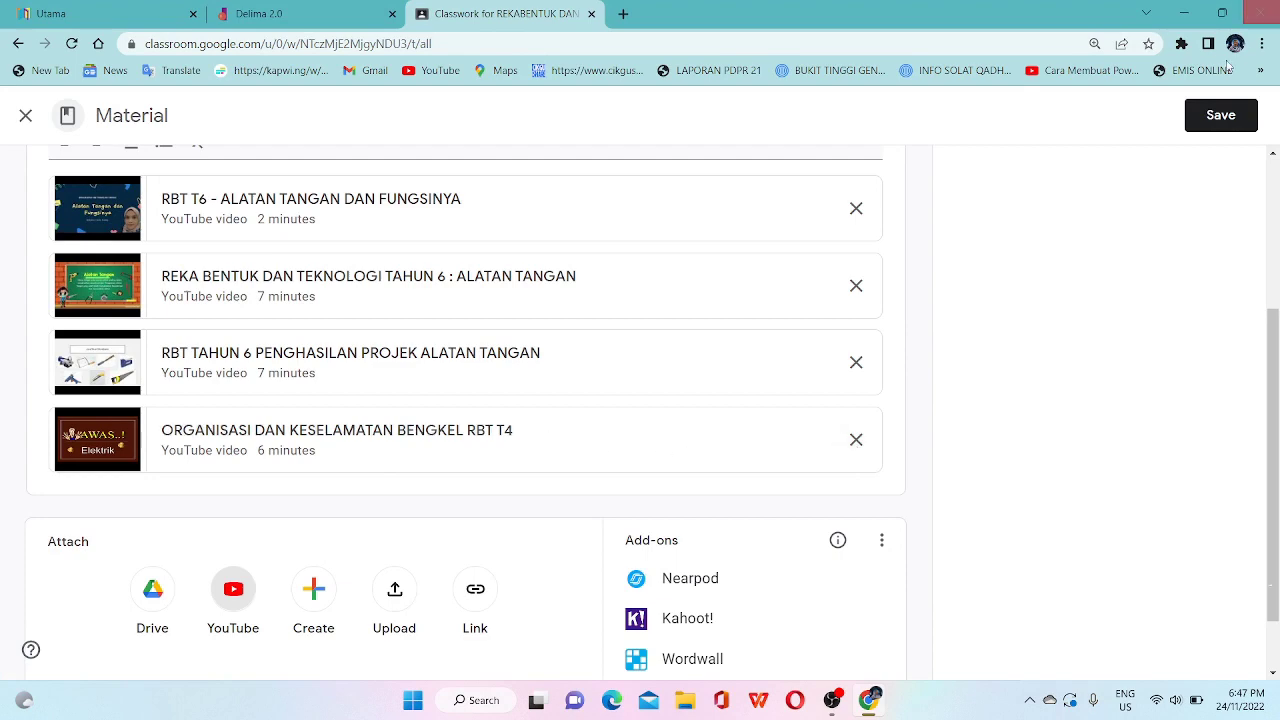
scroll(537, 320, up, 2)
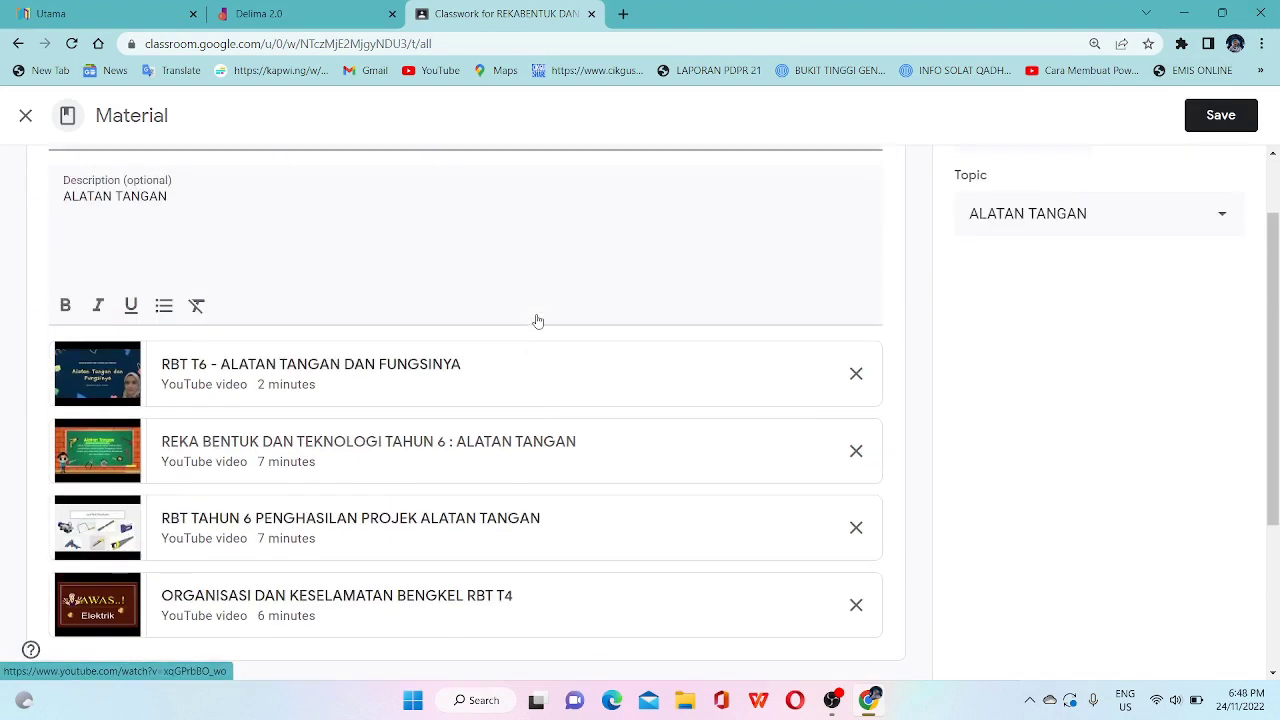
scroll(537, 320, down, 3)
click(1221, 115)
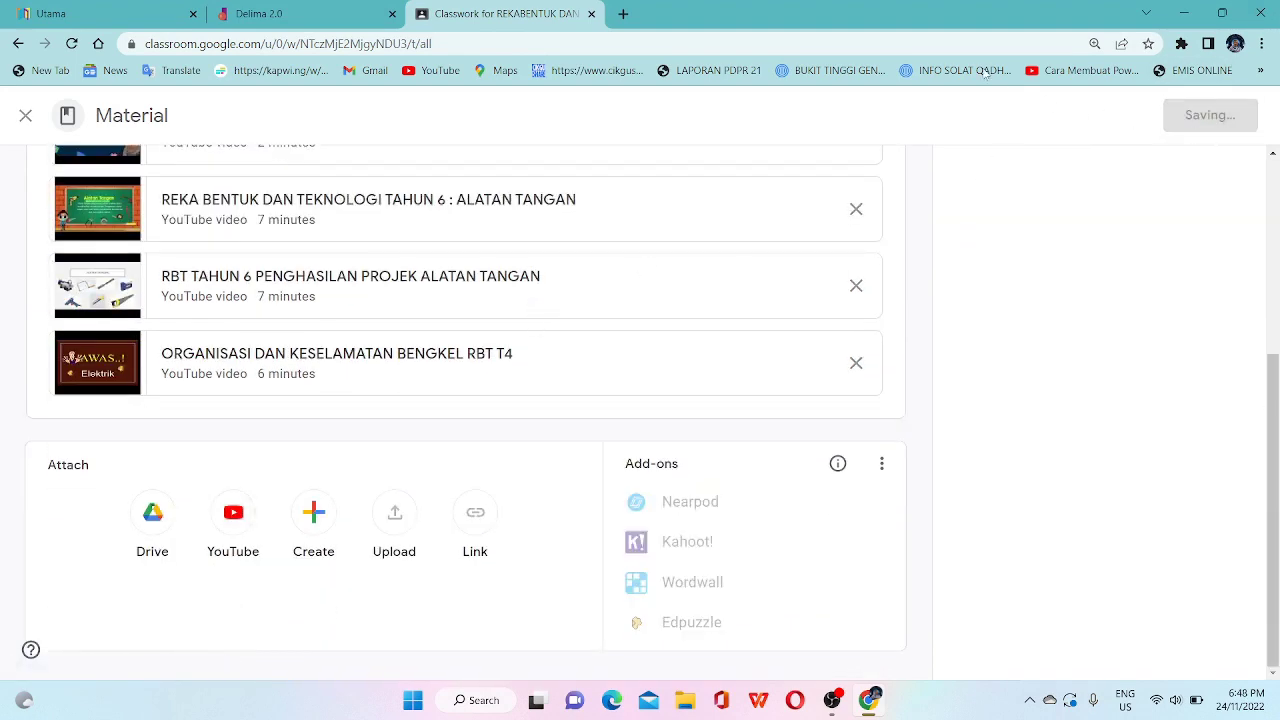
Reopen the ALATAN TANGAN material for editing and search YouTube for "ELEKTRIMEKANIKAL" to find a fifth video
scroll(740, 309, down, 1)
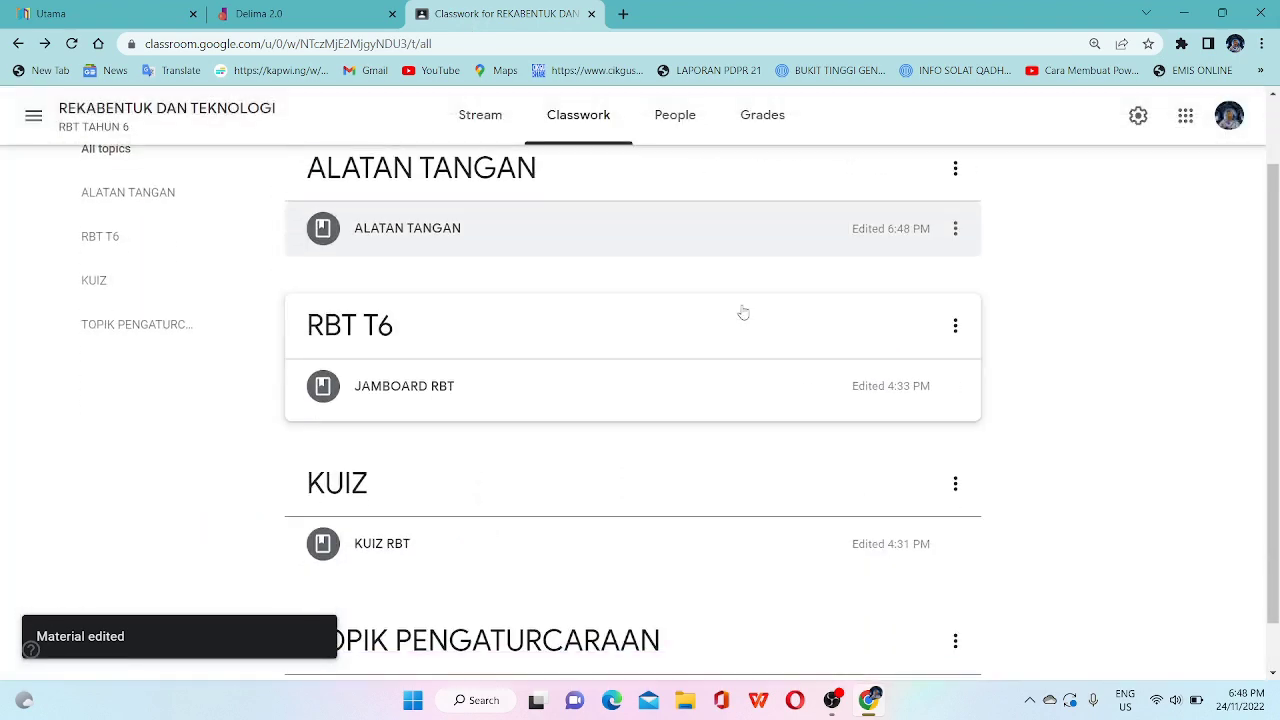
click(953, 229)
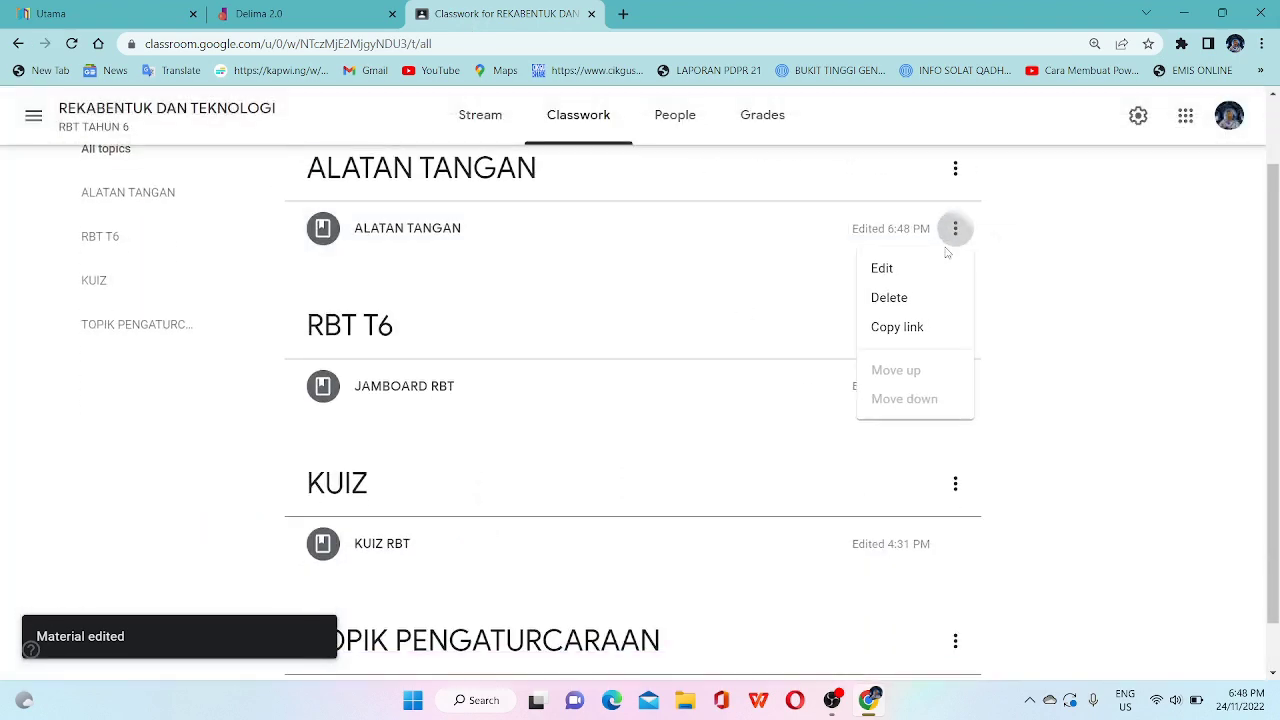
click(876, 268)
scroll(225, 598, down, 3)
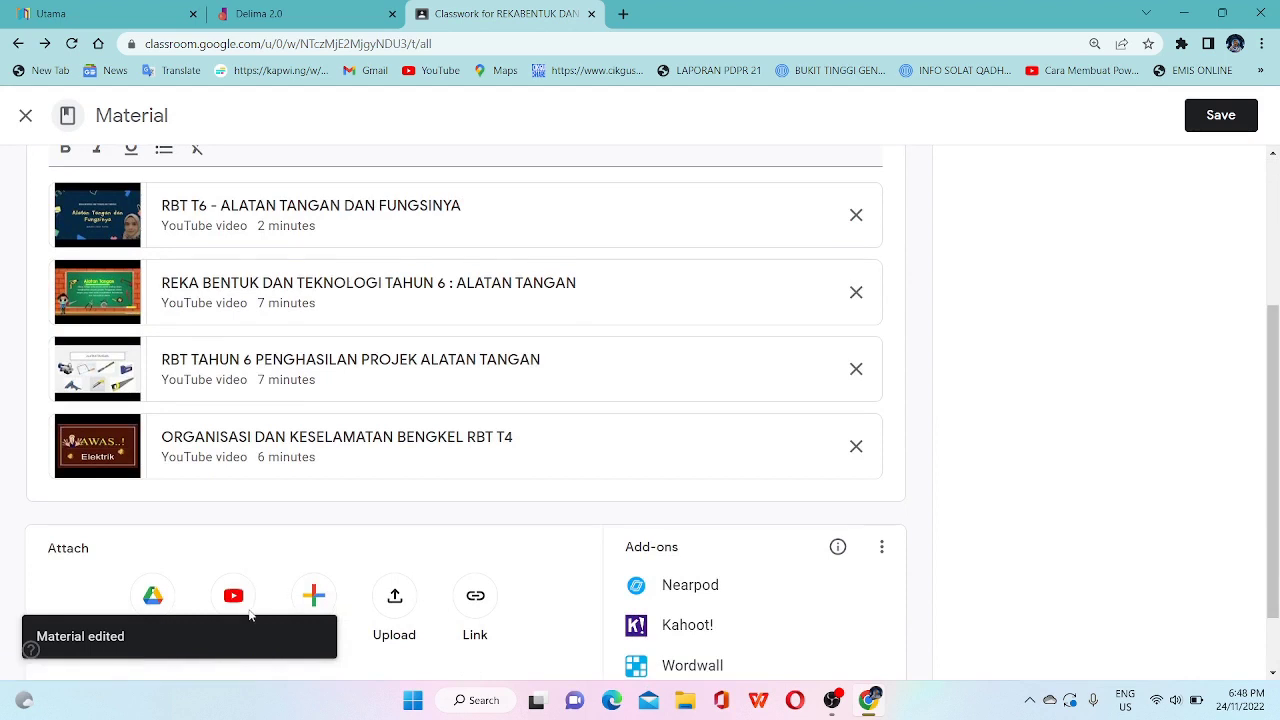
click(234, 597)
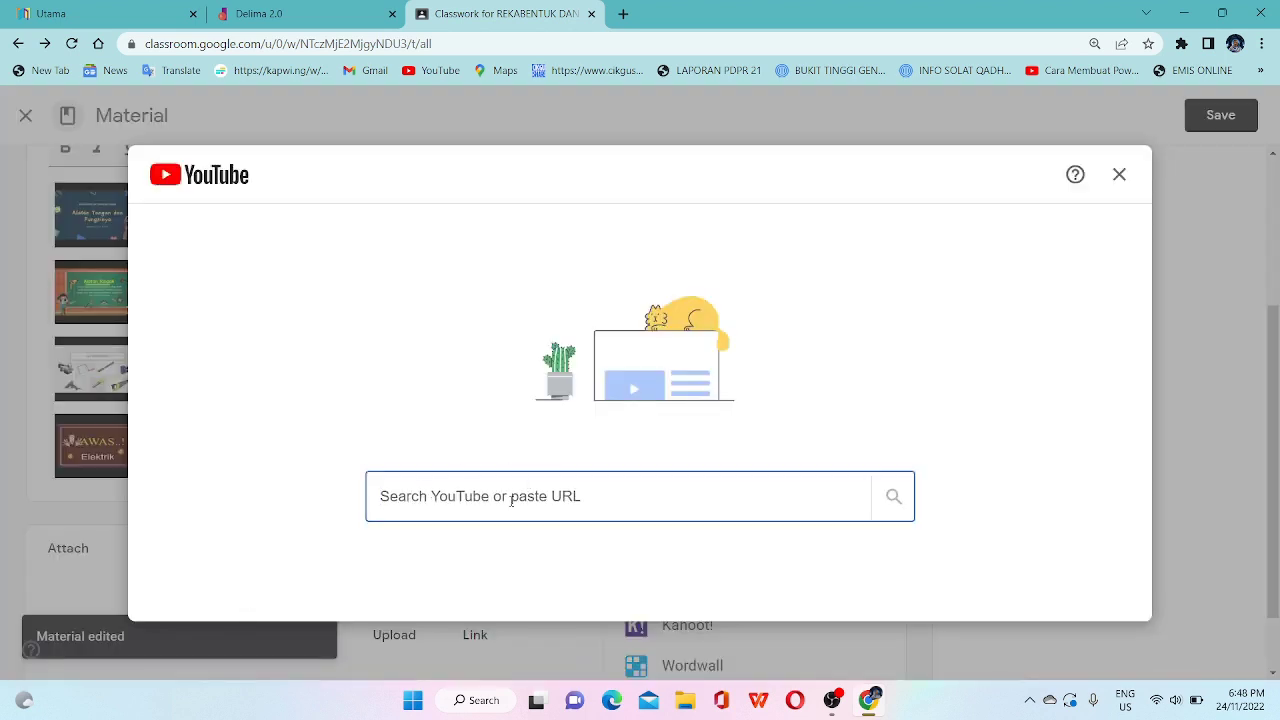
text(ELEK)
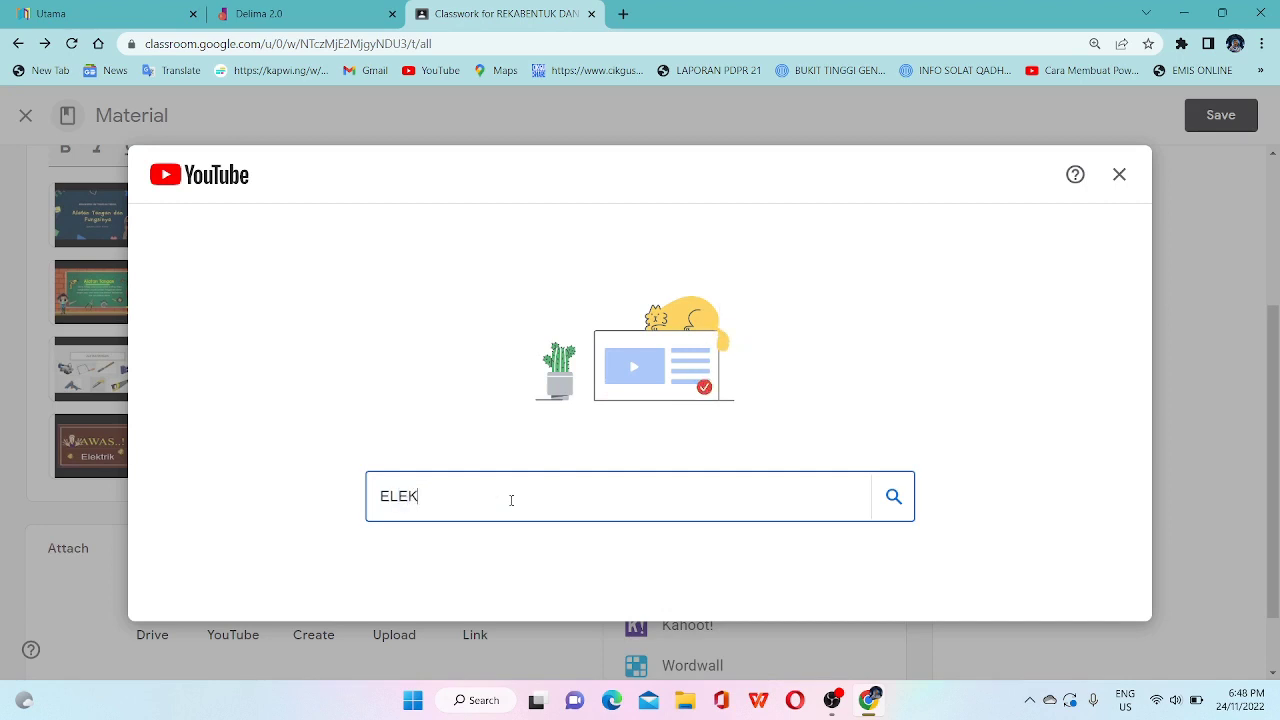
text(TRI)
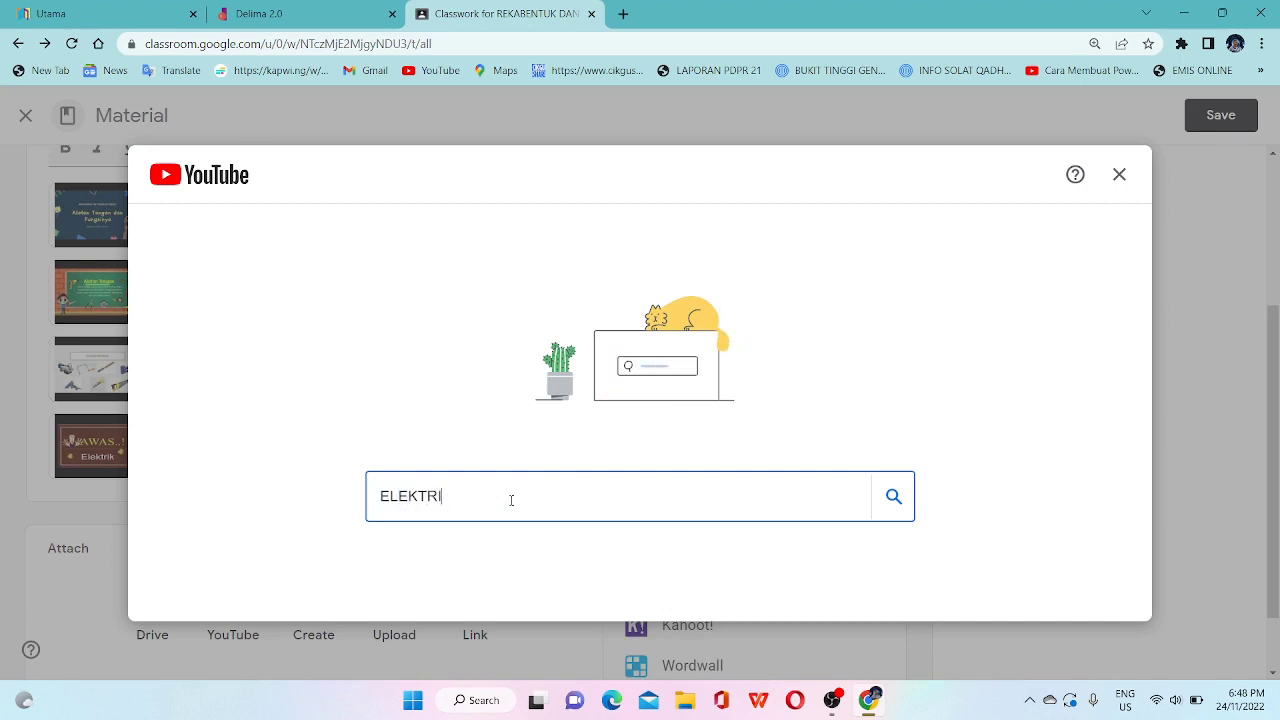
text(MEKANIKAL)
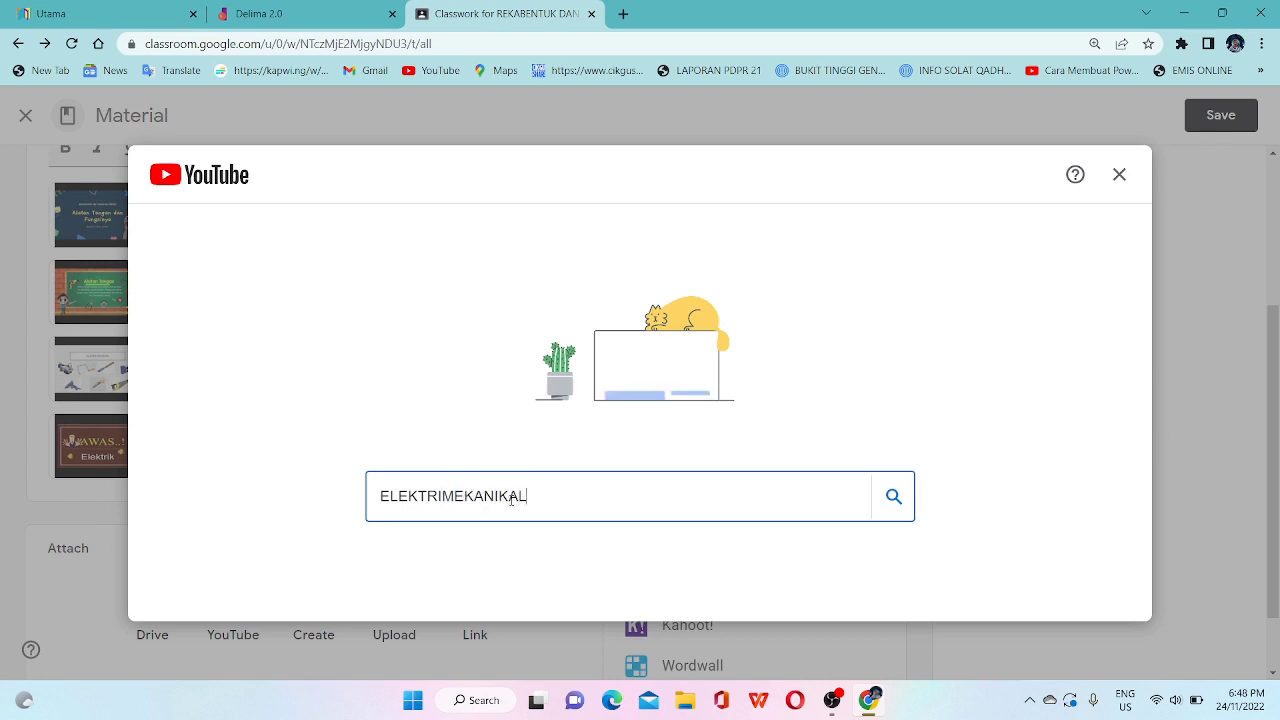
key(Return)
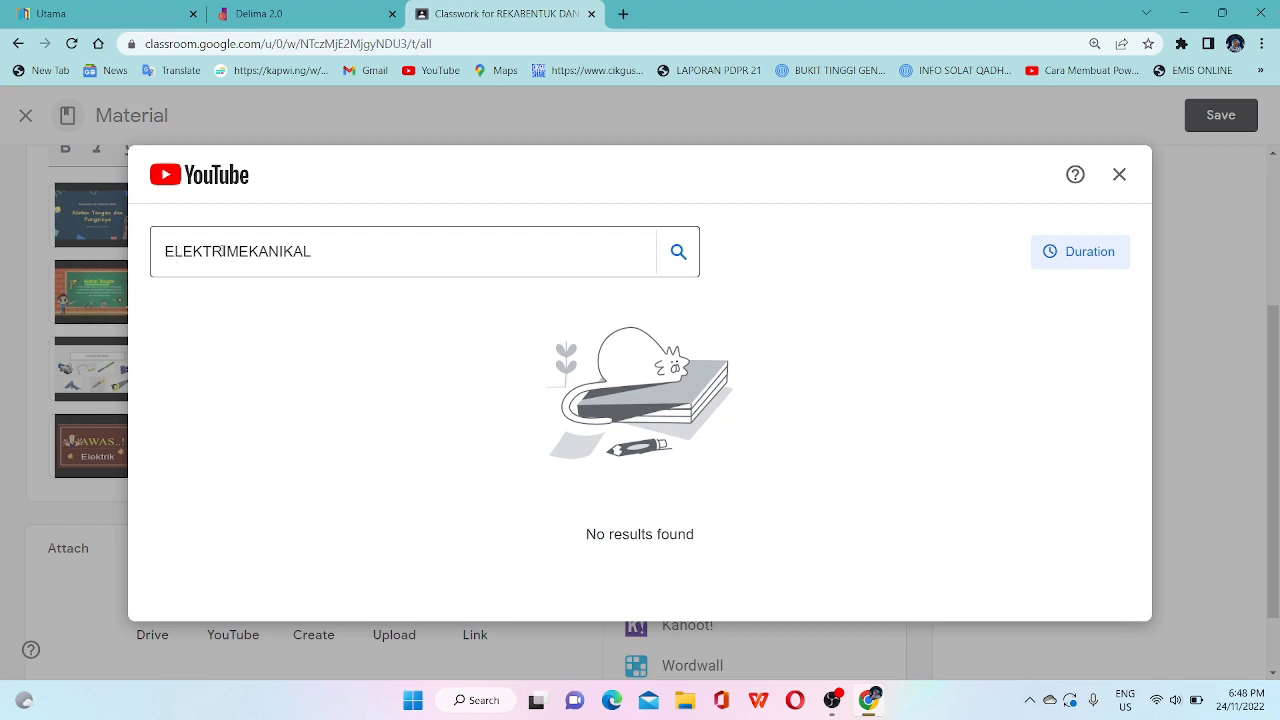
Correct the YouTube search term to "ELEKTROMEKANIKAL" and run the search again
click(230, 252)
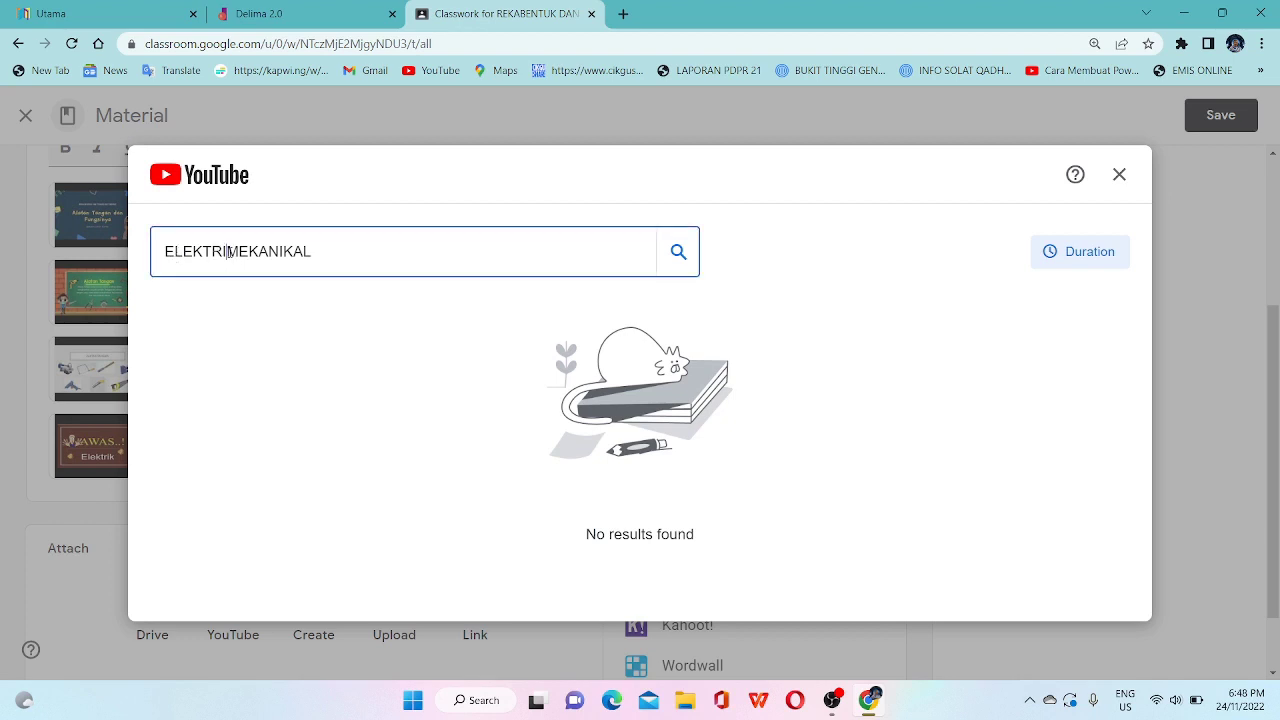
text(O)
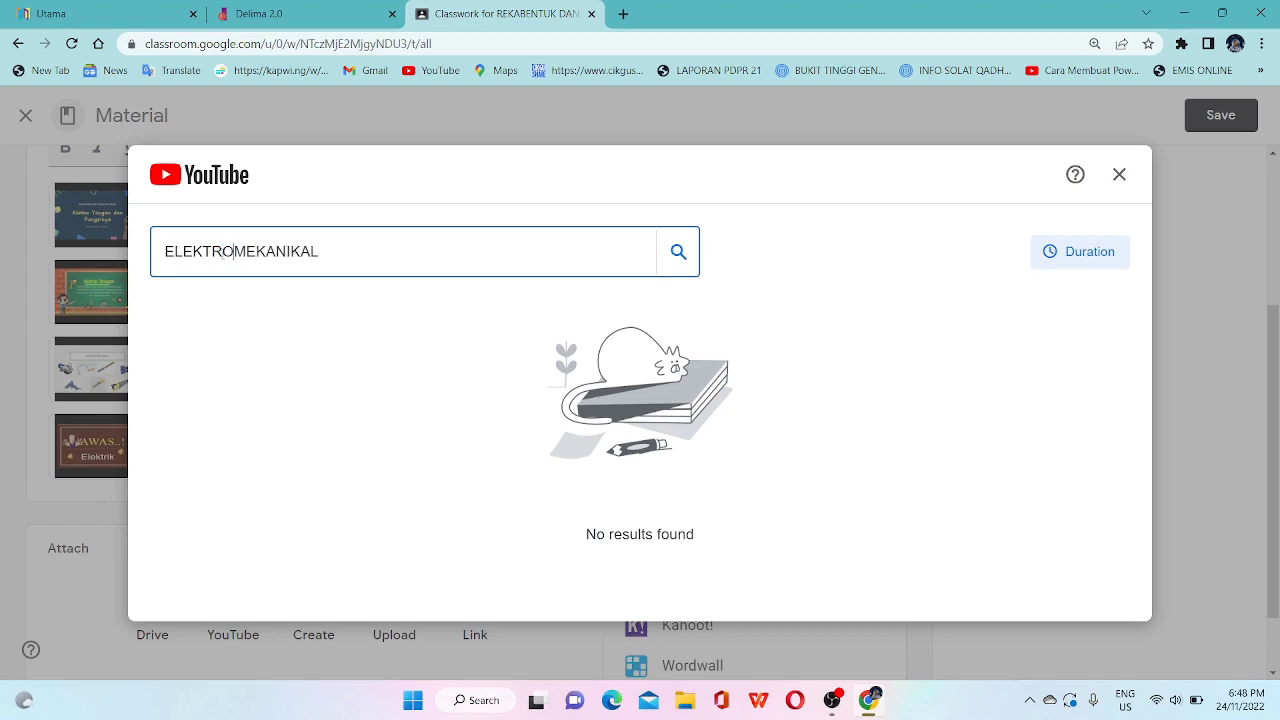
click(678, 252)
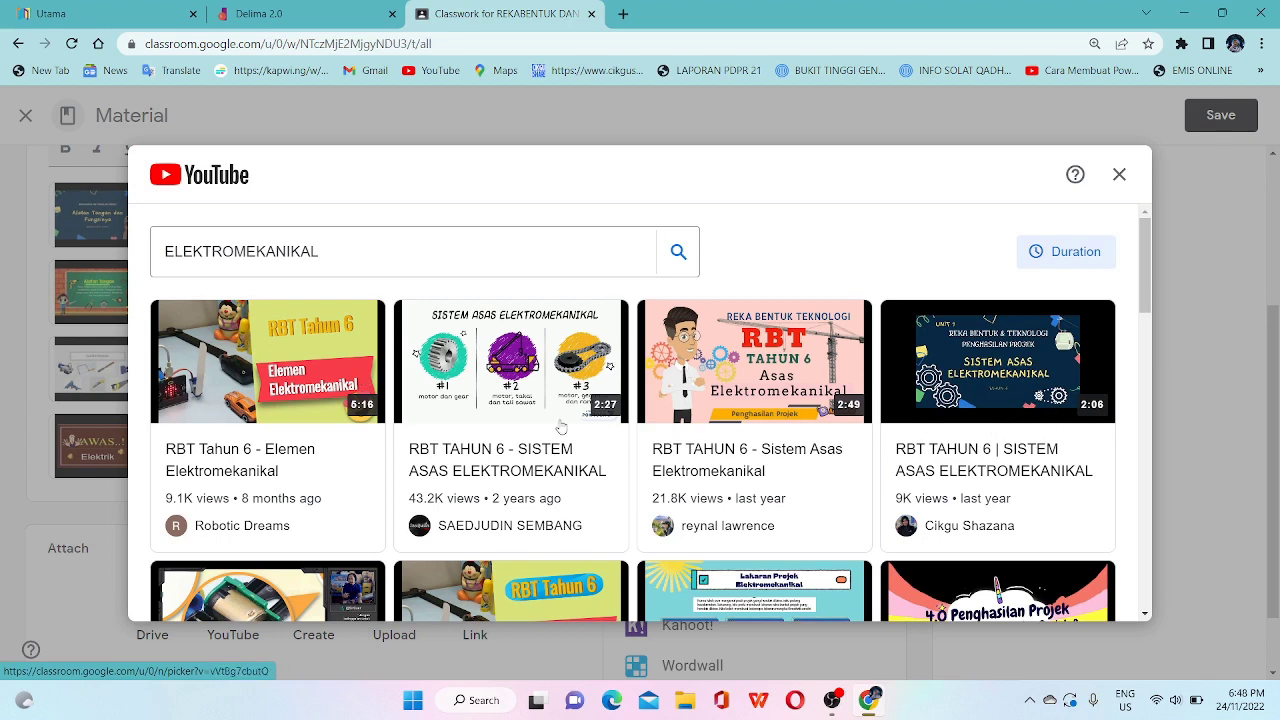
Attach the video "RBT TAHUN 6 4.3.10 MEMASANG BAHAGIAN PROJEK & KOMPONEN ELEKTROMEKANIKAL" from the results and save the ALATAN TANGAN material
scroll(445, 420, down, 1)
scroll(350, 455, down, 2)
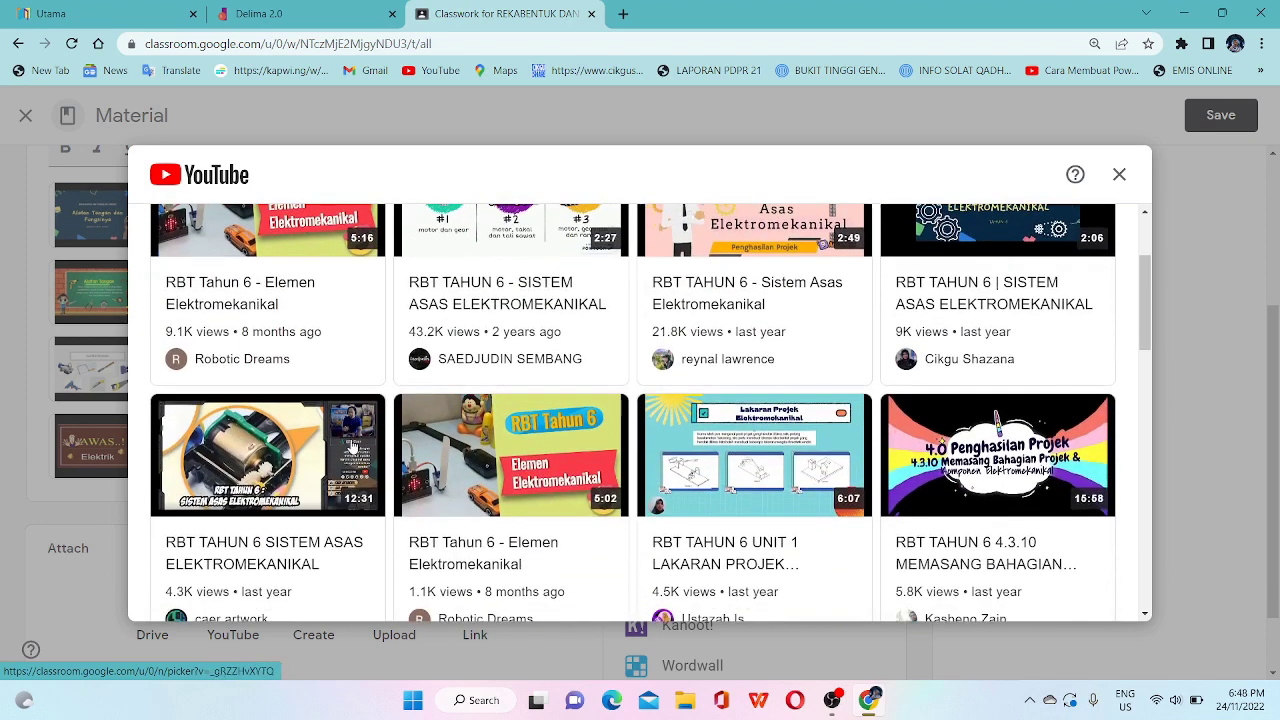
scroll(352, 445, down, 1)
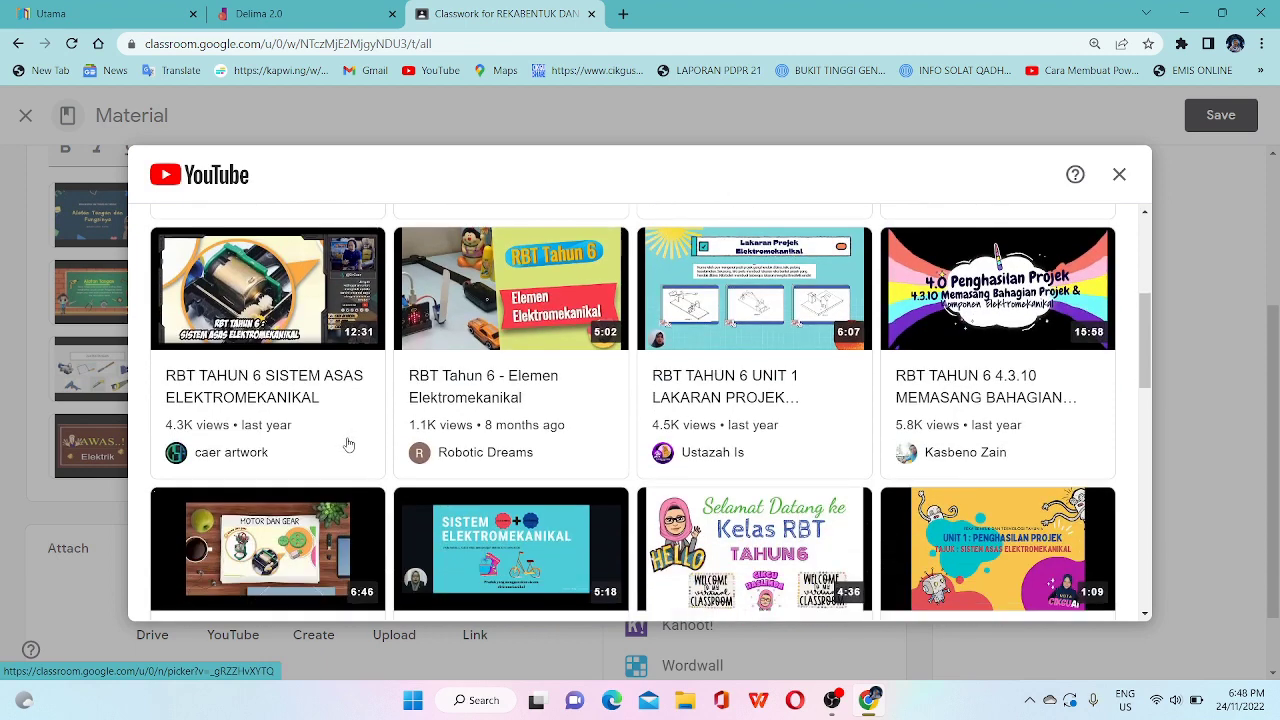
scroll(388, 350, down, 1)
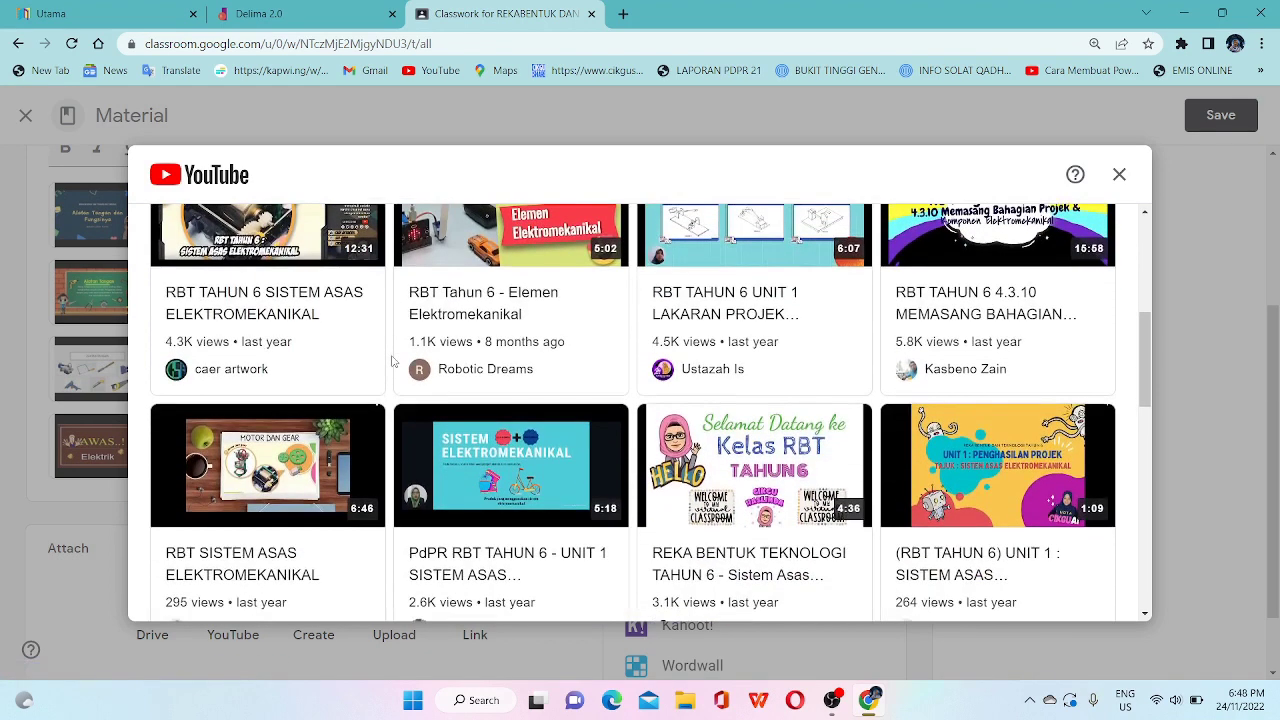
scroll(393, 362, up, 1)
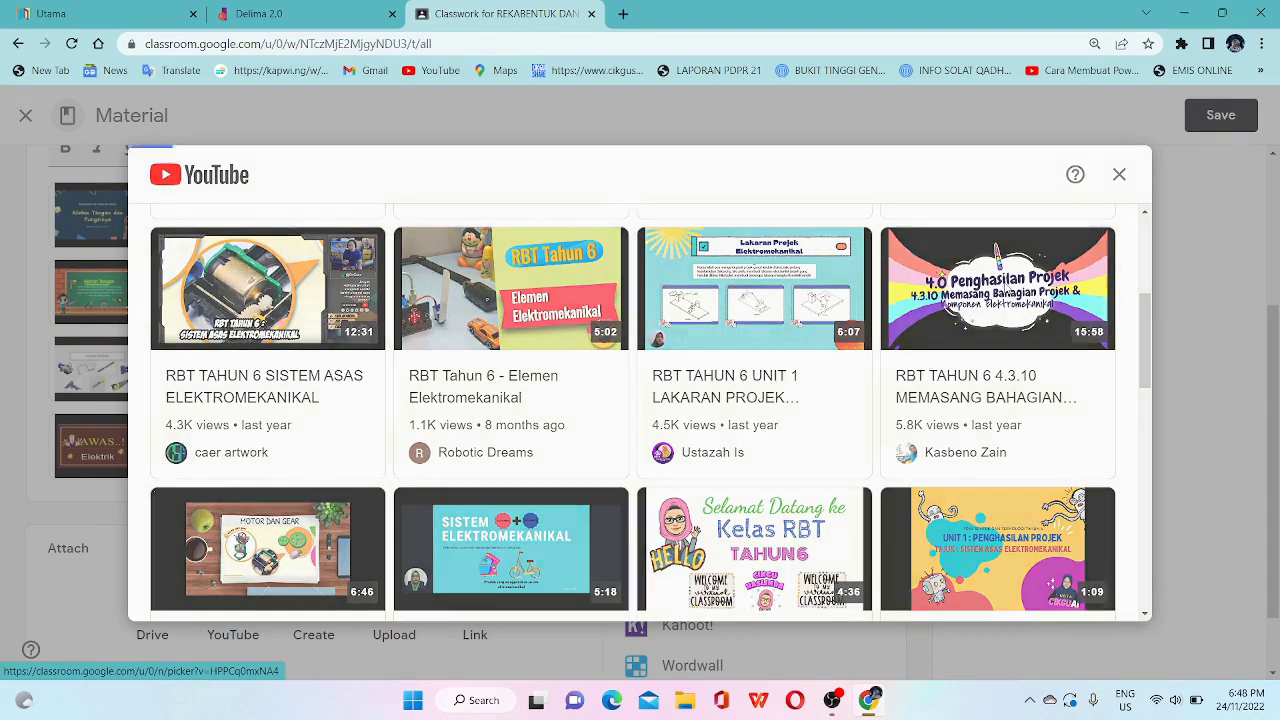
click(1007, 290)
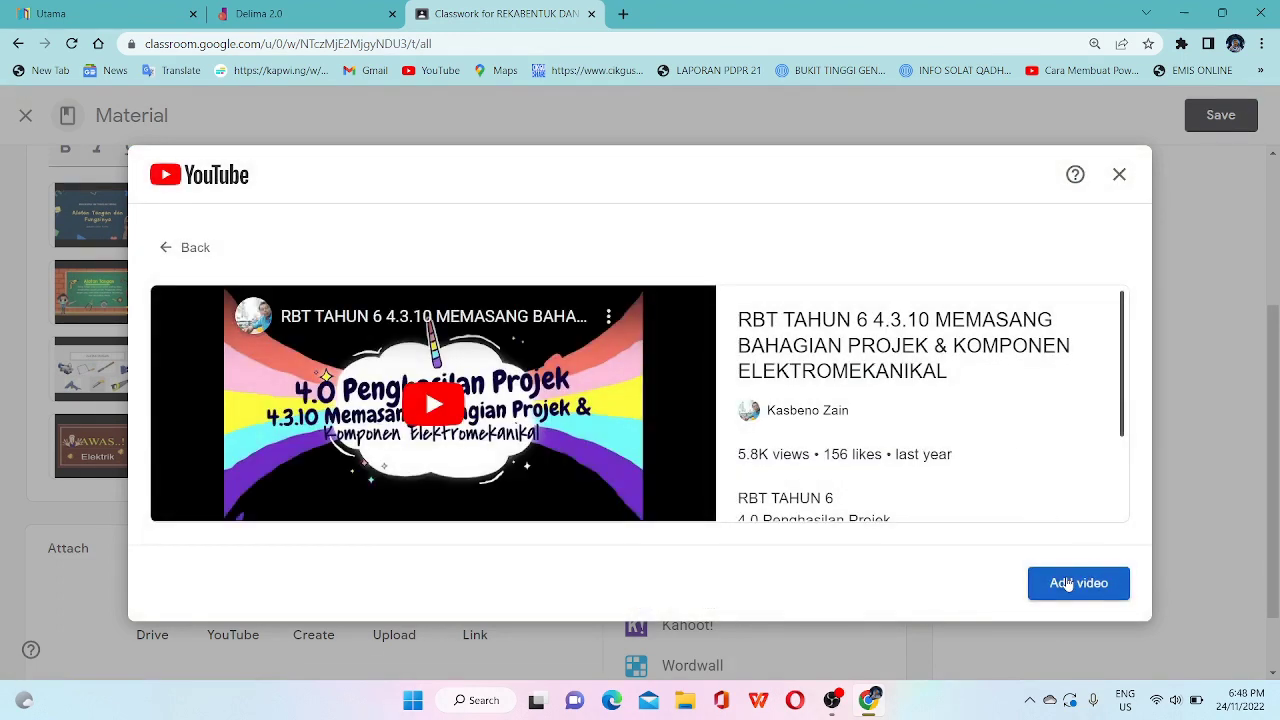
click(1066, 583)
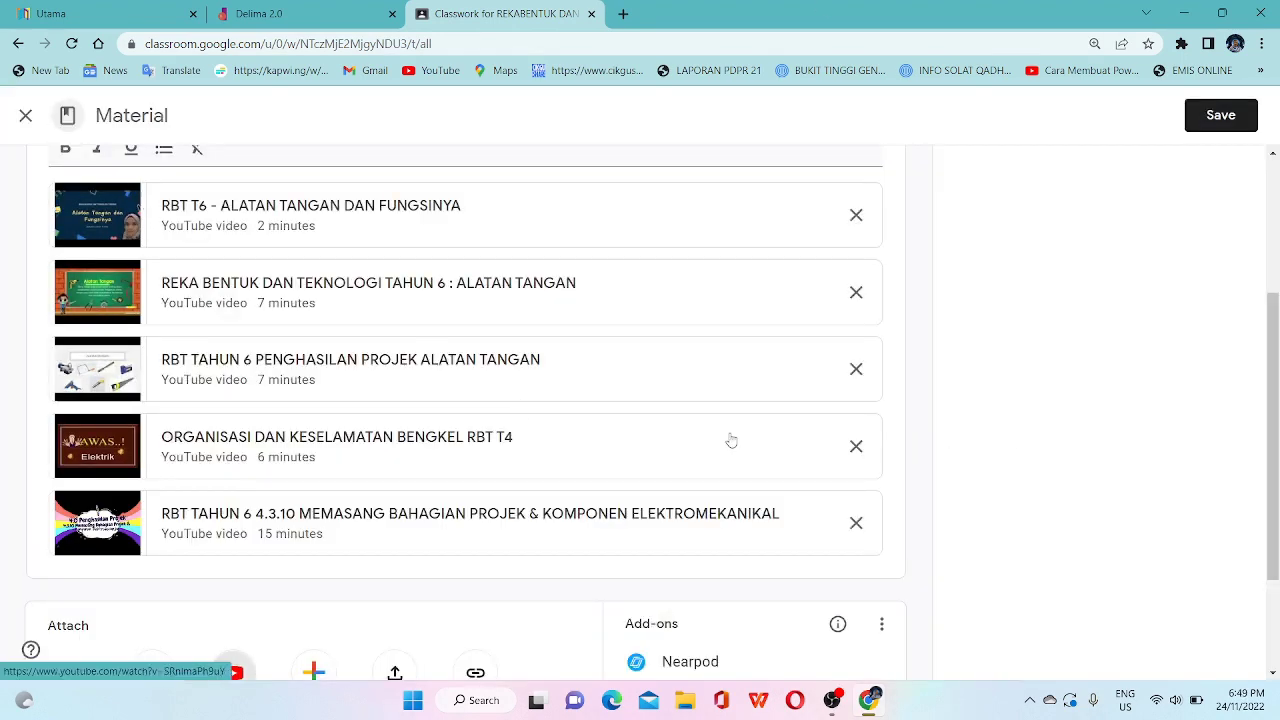
scroll(470, 450, down, 2)
scroll(470, 450, up, 3)
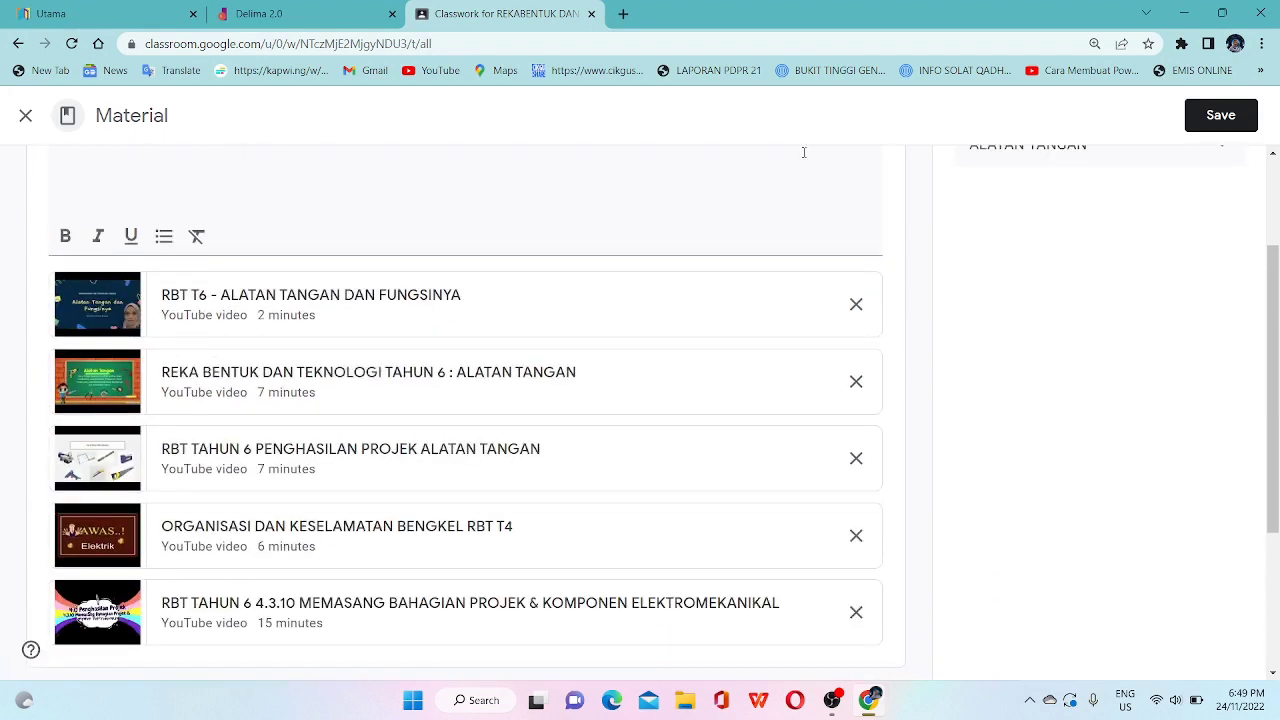
click(1222, 130)
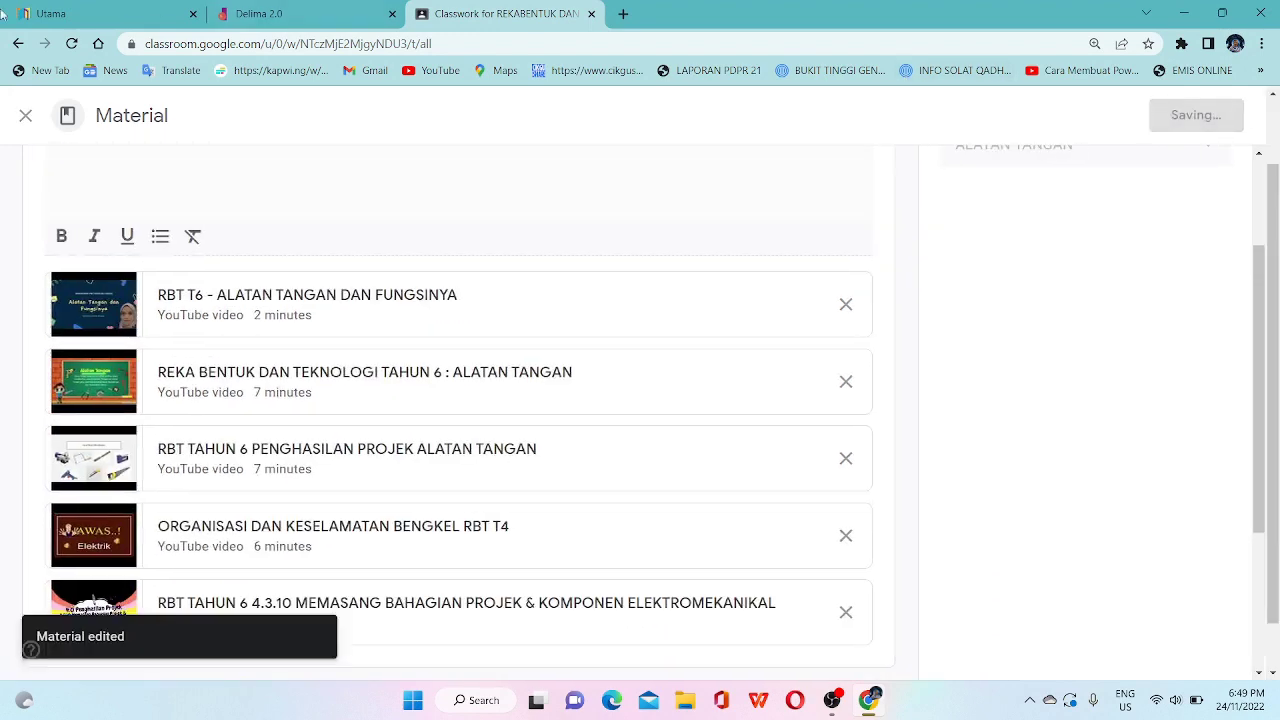
scroll(216, 358, up, 1)
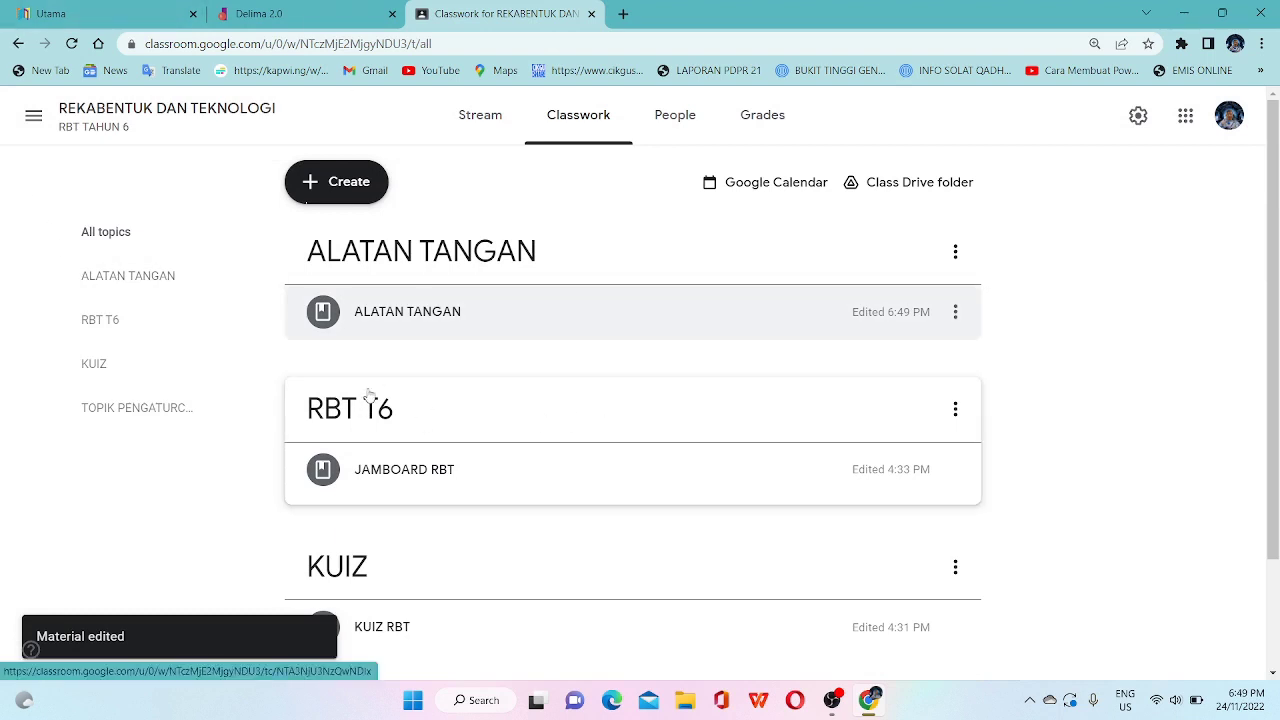
Check the class stream for the posted ALATAN TANGAN material and return to the classwork list to review its topics
click(467, 126)
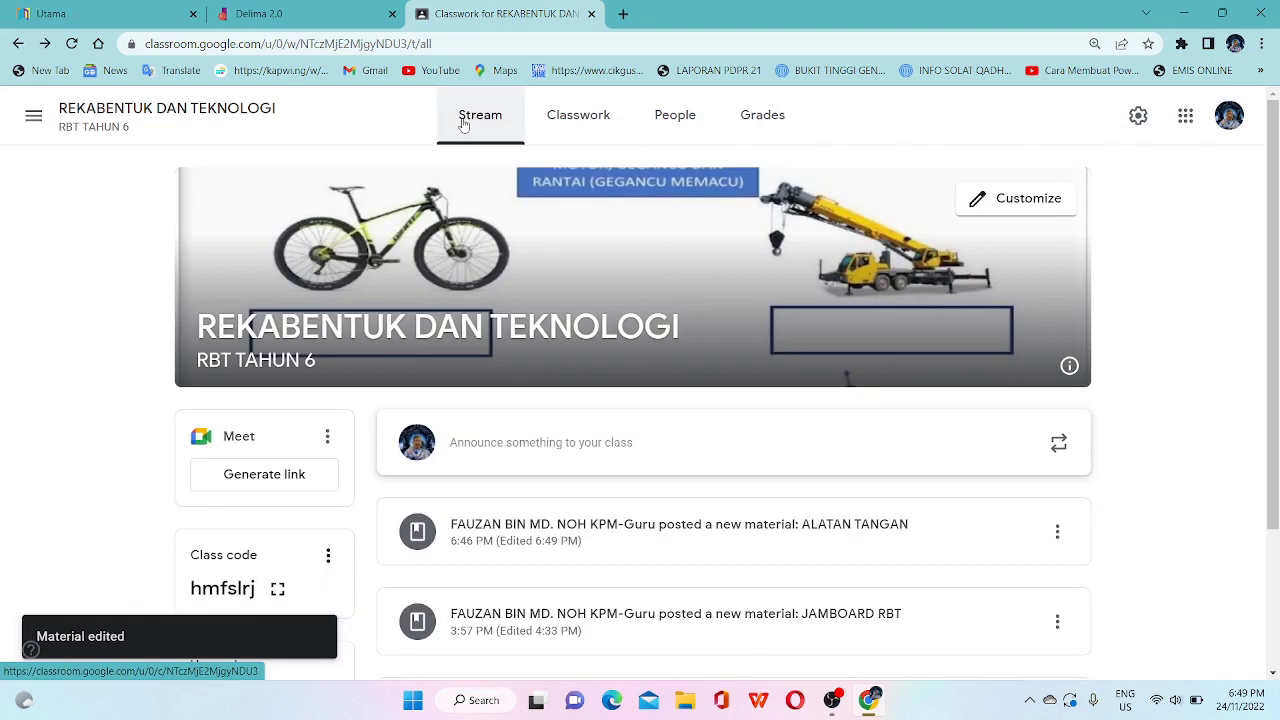
click(573, 128)
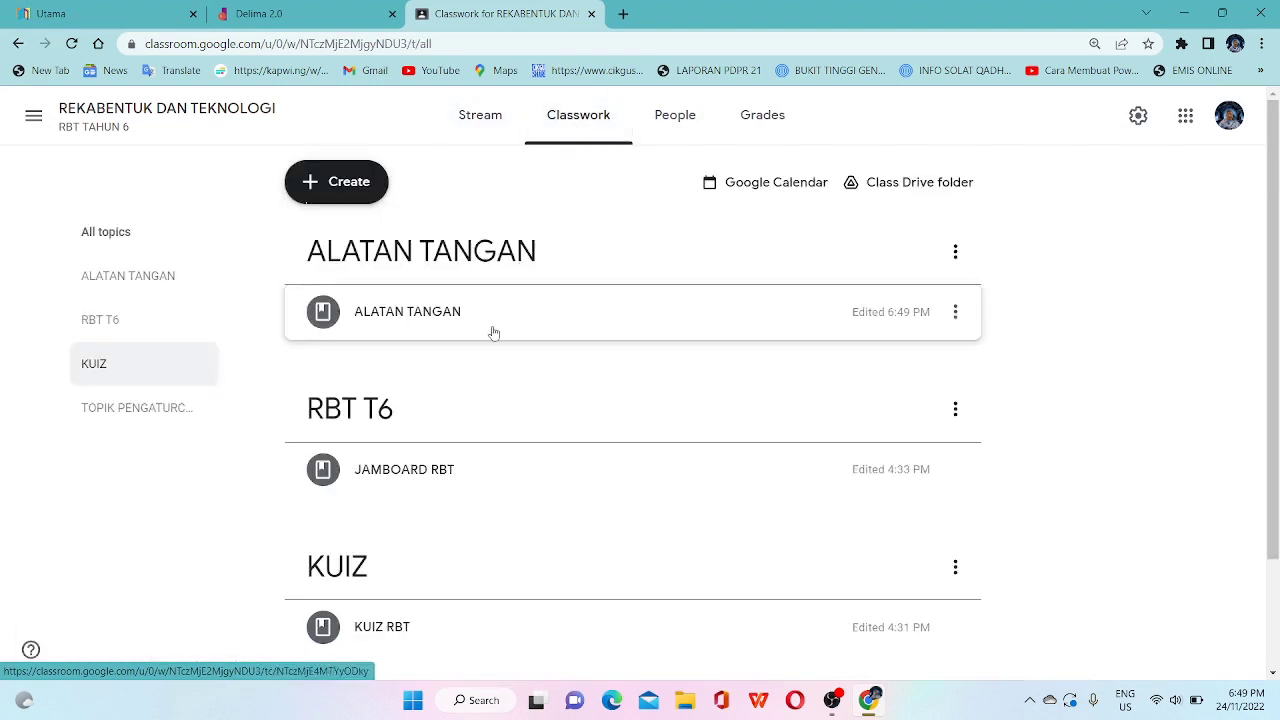
scroll(413, 495, down, 2)
scroll(410, 480, up, 1)
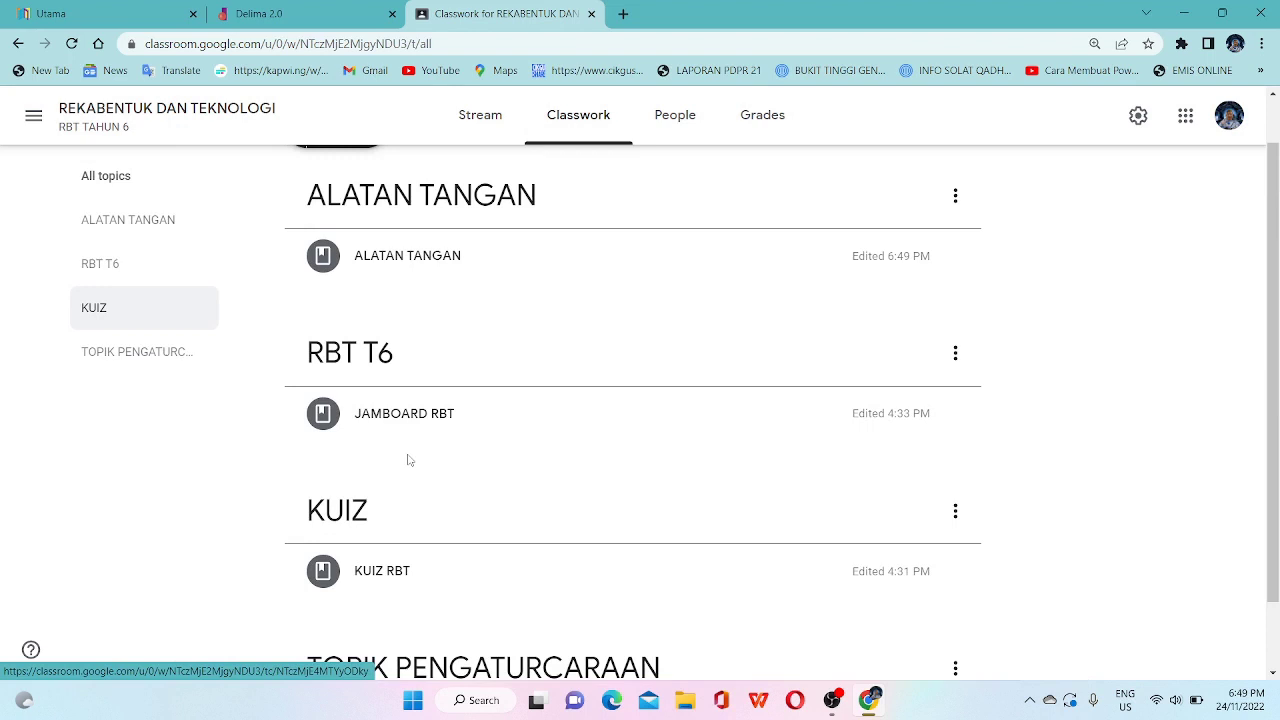
scroll(409, 460, down, 1)
scroll(409, 460, up, 1)
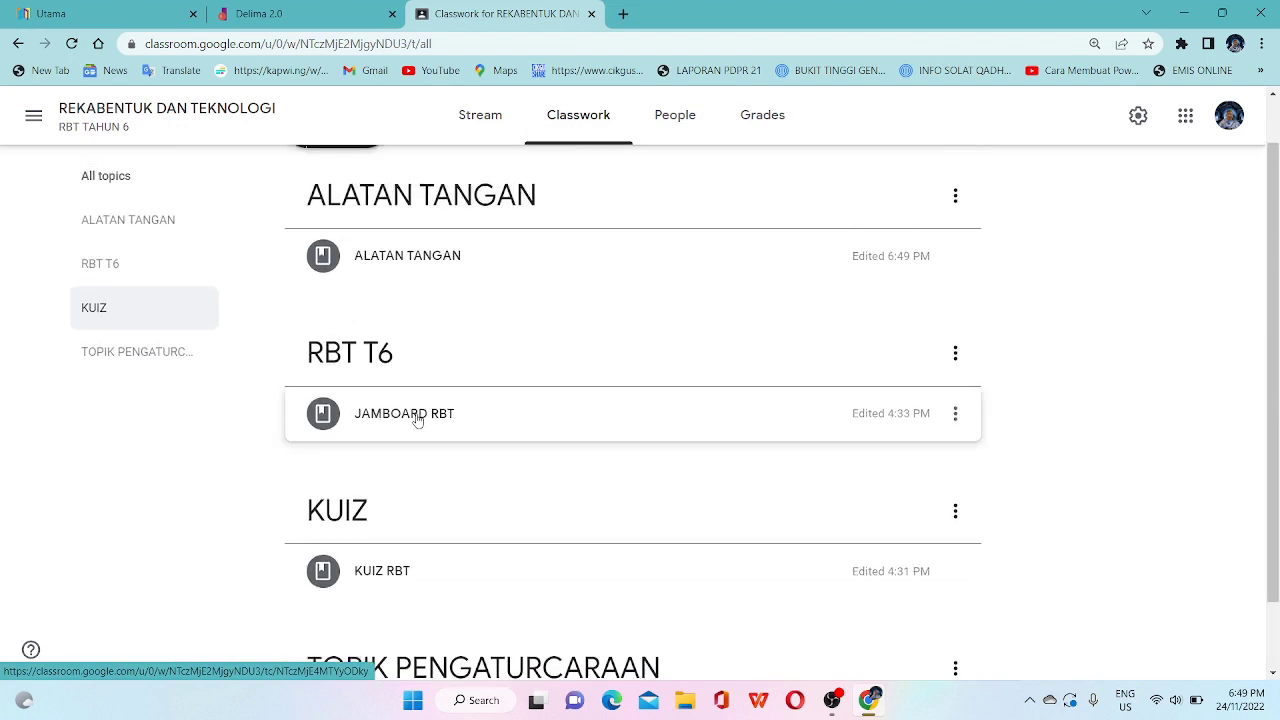
click(955, 256)
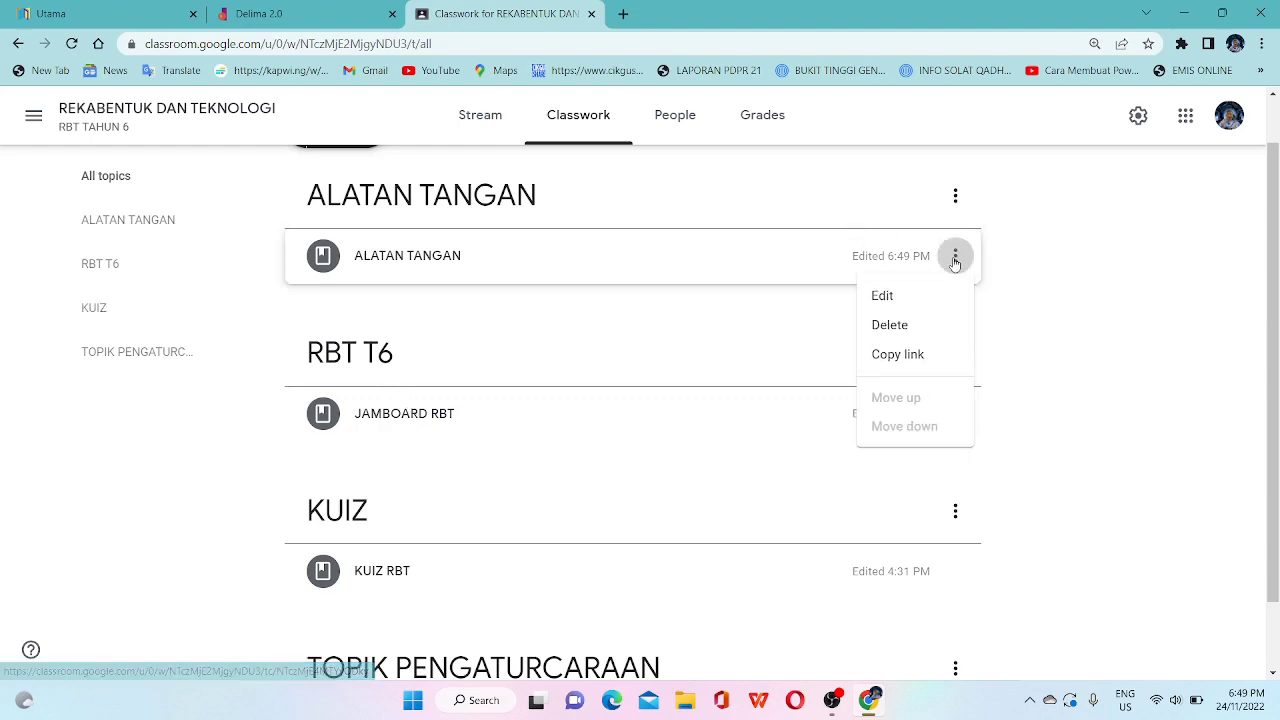
click(906, 296)
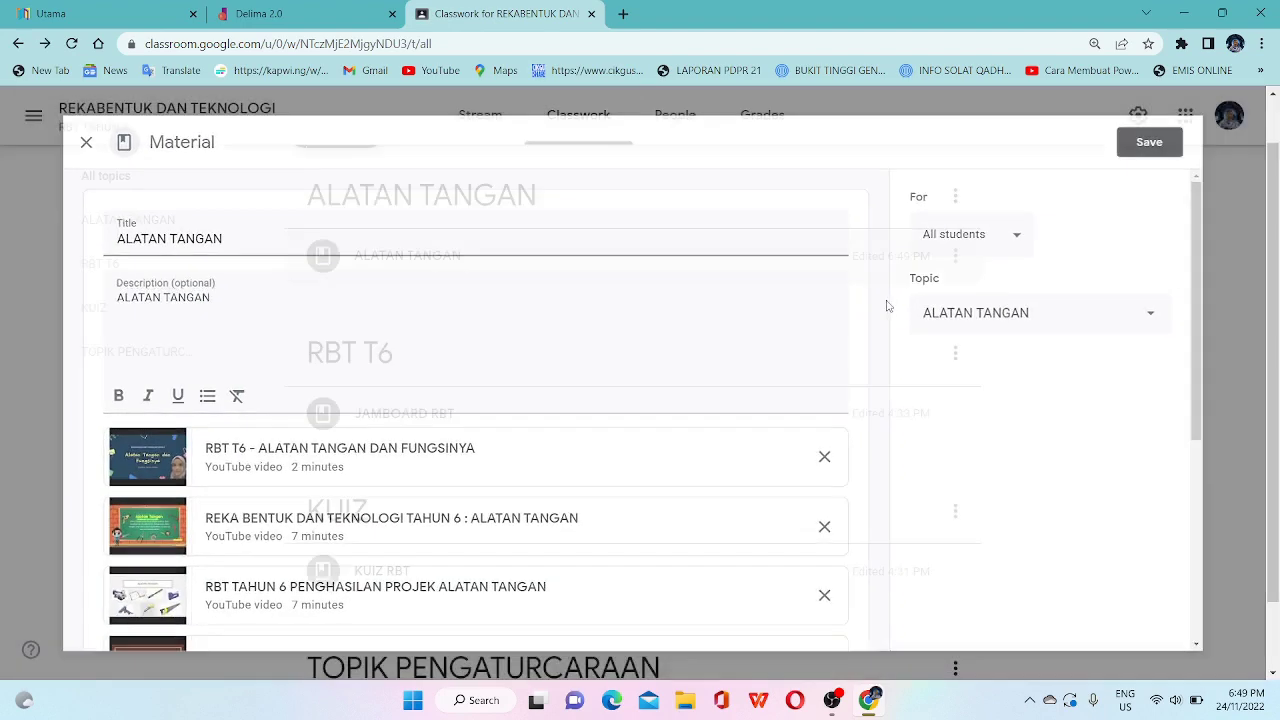
key(Escape)
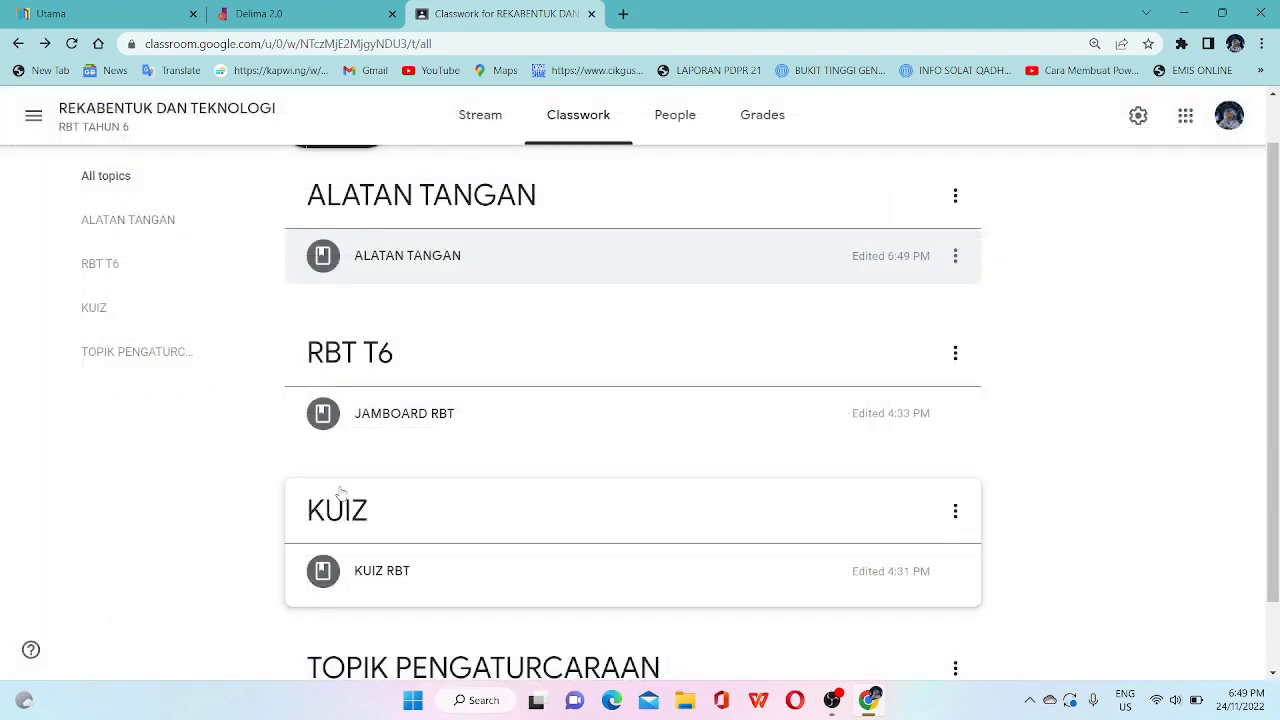
Reopen the ALATAN TANGAN material for editing, and open the YouTube attachment search and close it without adding a video
click(955, 256)
click(898, 294)
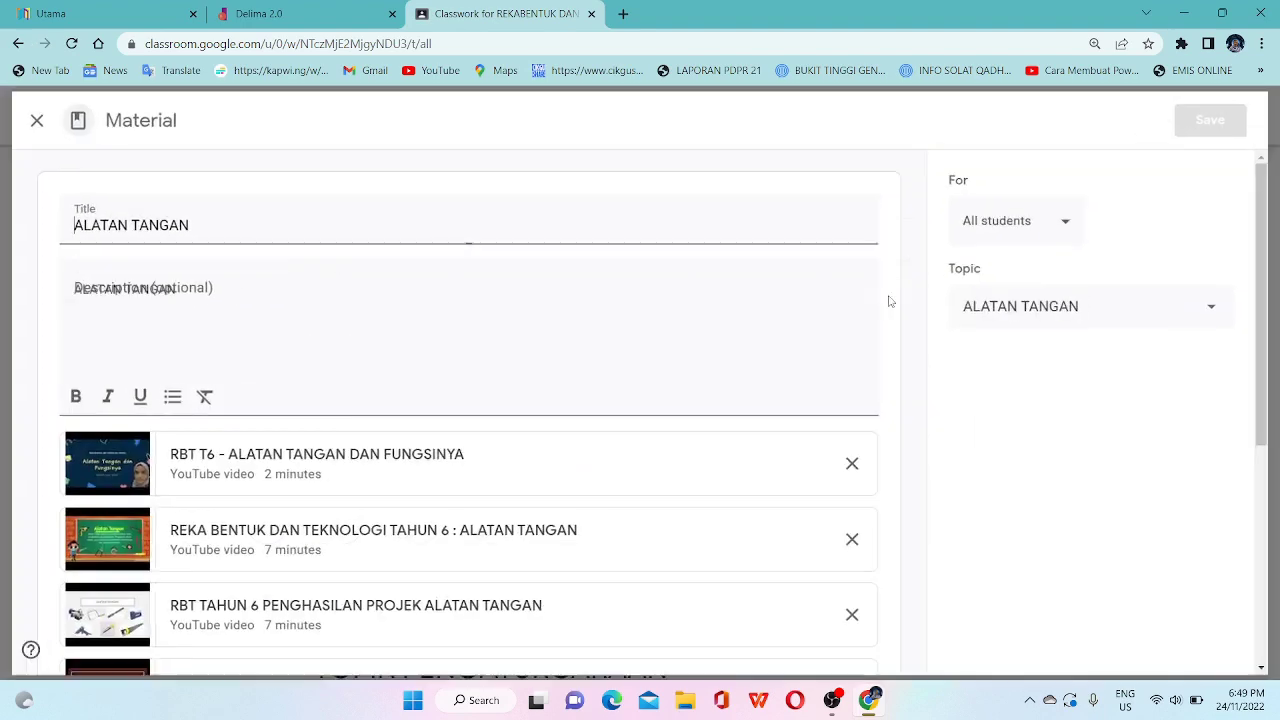
scroll(113, 540, down, 3)
scroll(300, 614, down, 1)
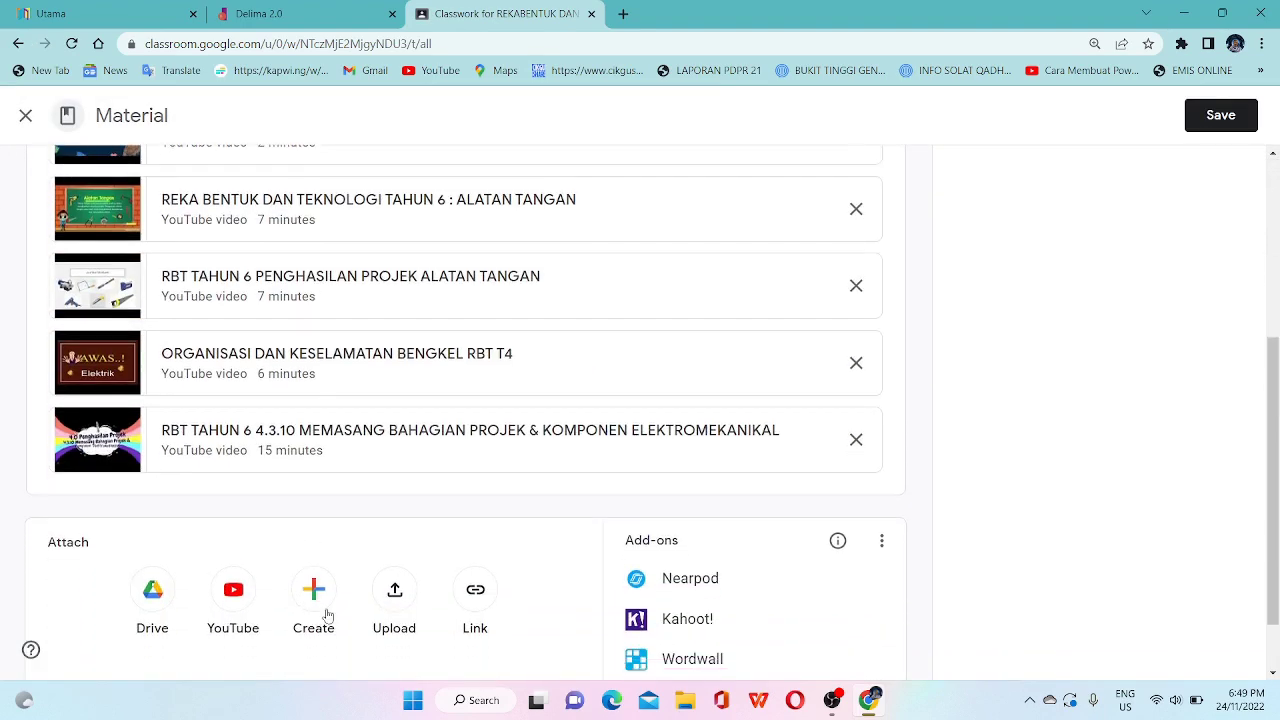
click(238, 601)
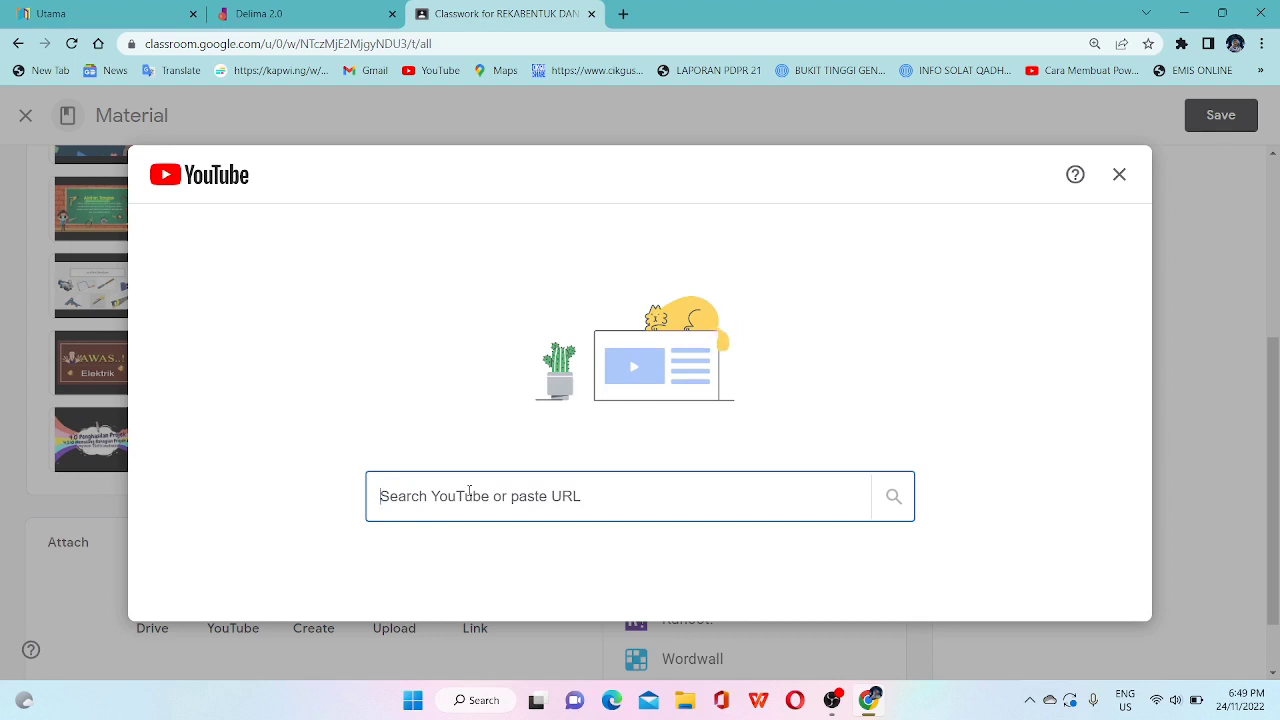
click(1119, 174)
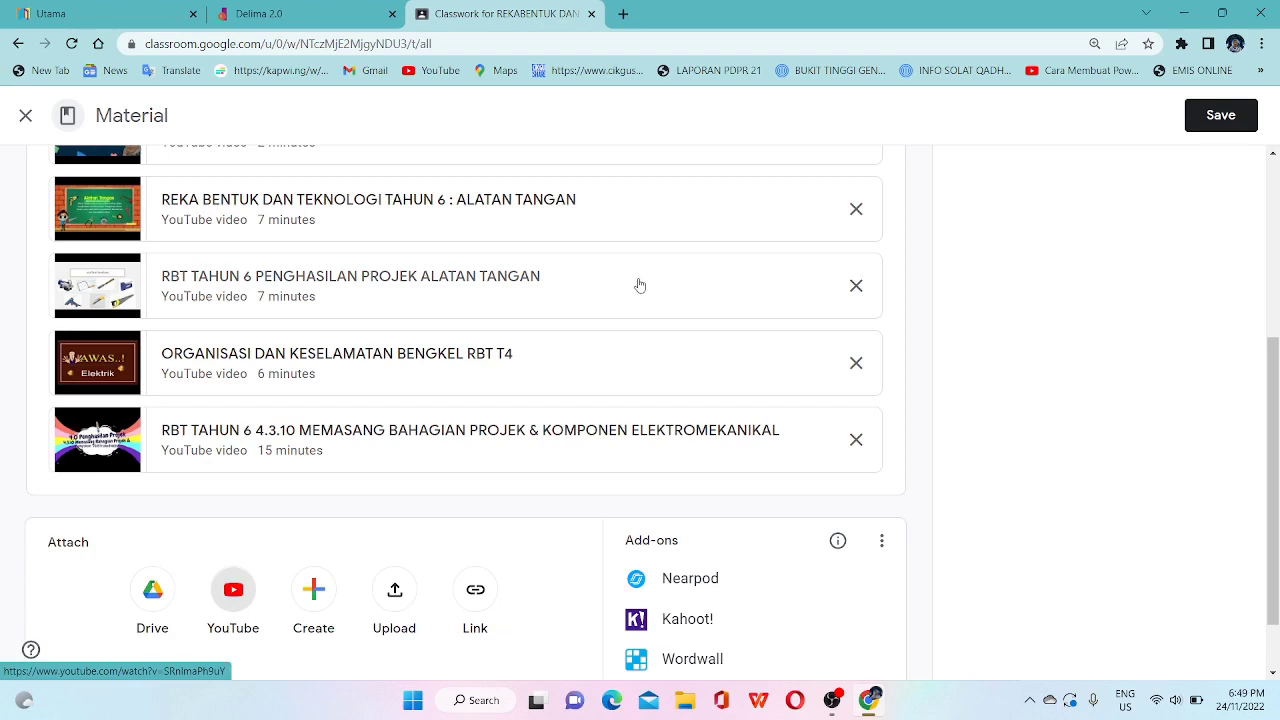
Review the ALATAN TANGAN material's title, description and attached videos, and save the material
scroll(568, 330, up, 3)
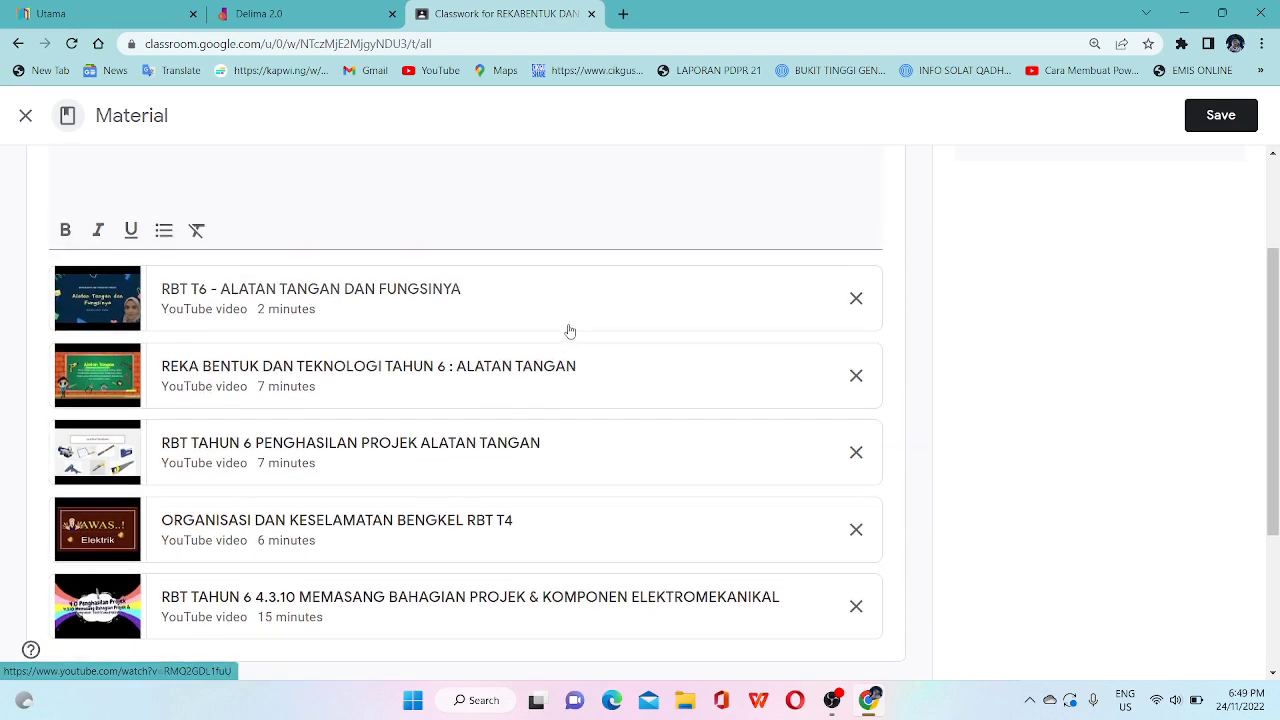
scroll(570, 323, up, 1)
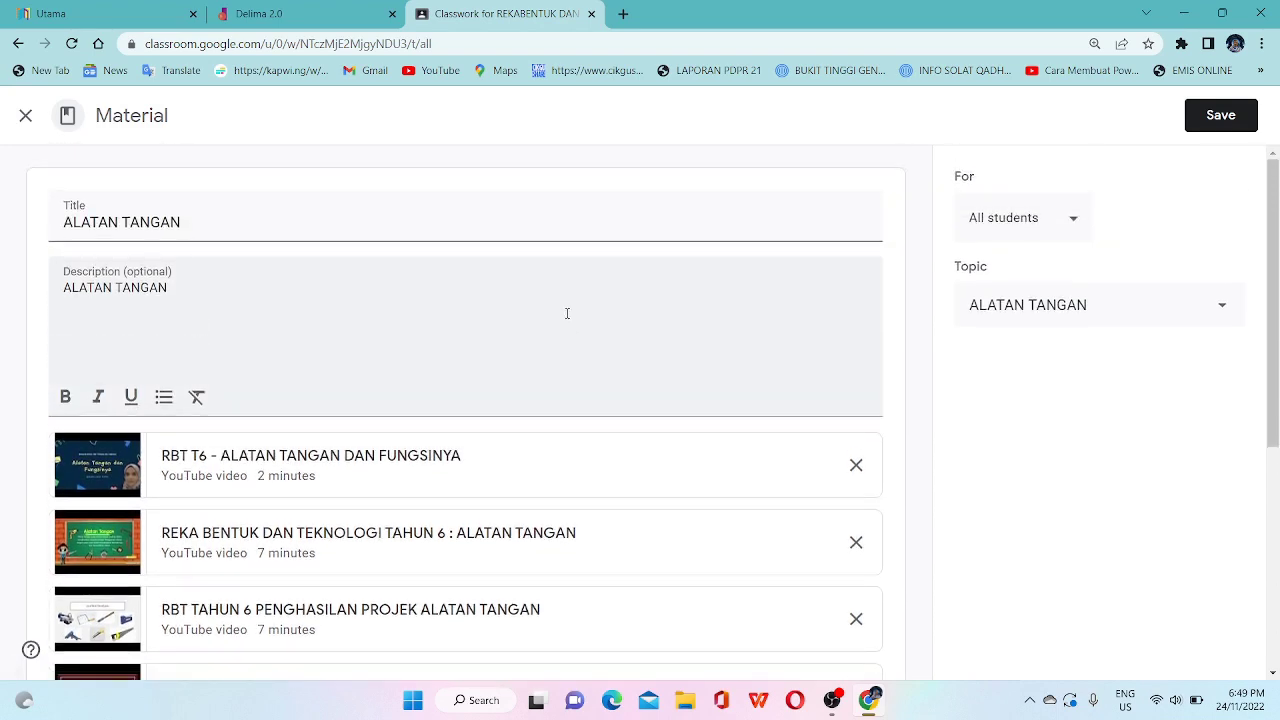
scroll(567, 314, down, 5)
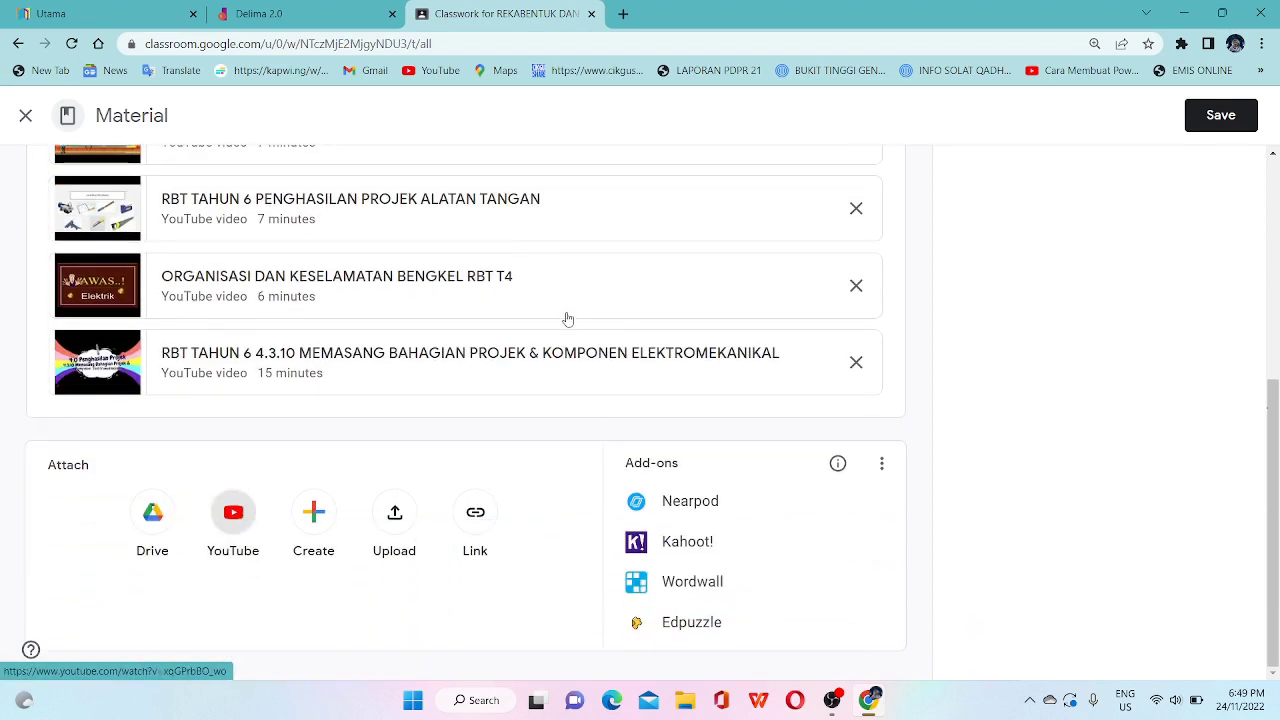
scroll(567, 319, up, 5)
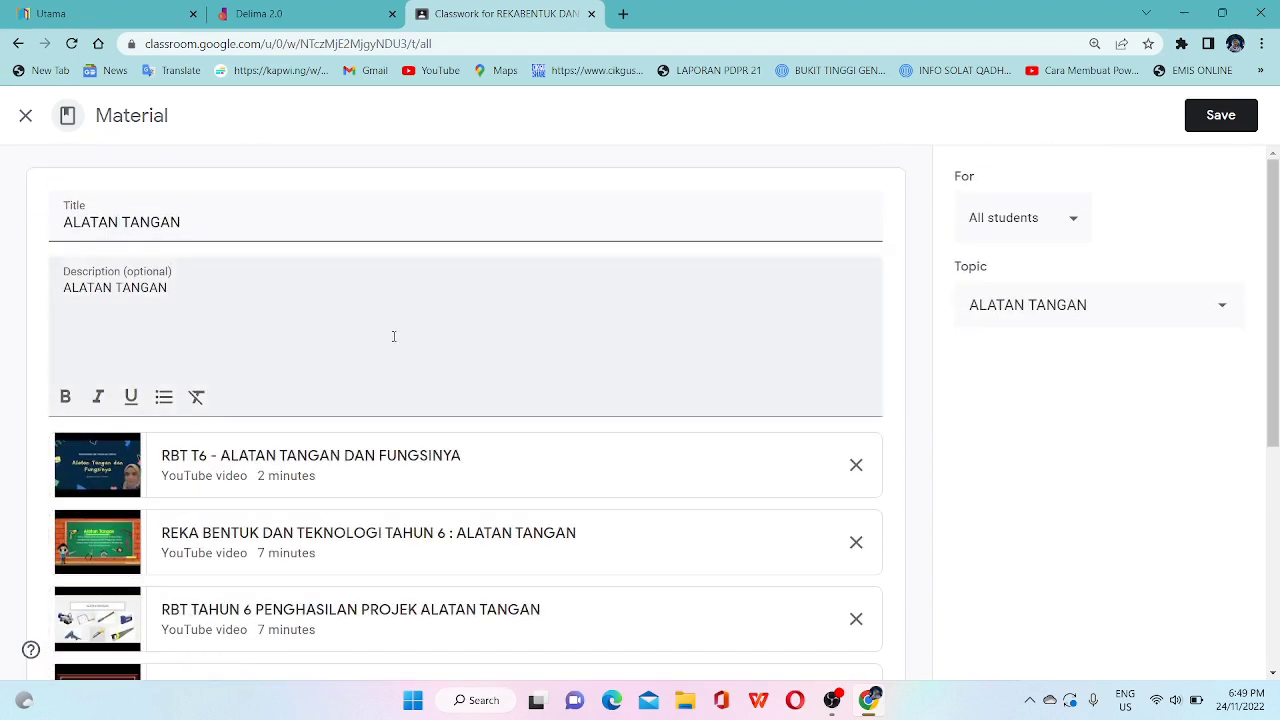
scroll(393, 336, down, 2)
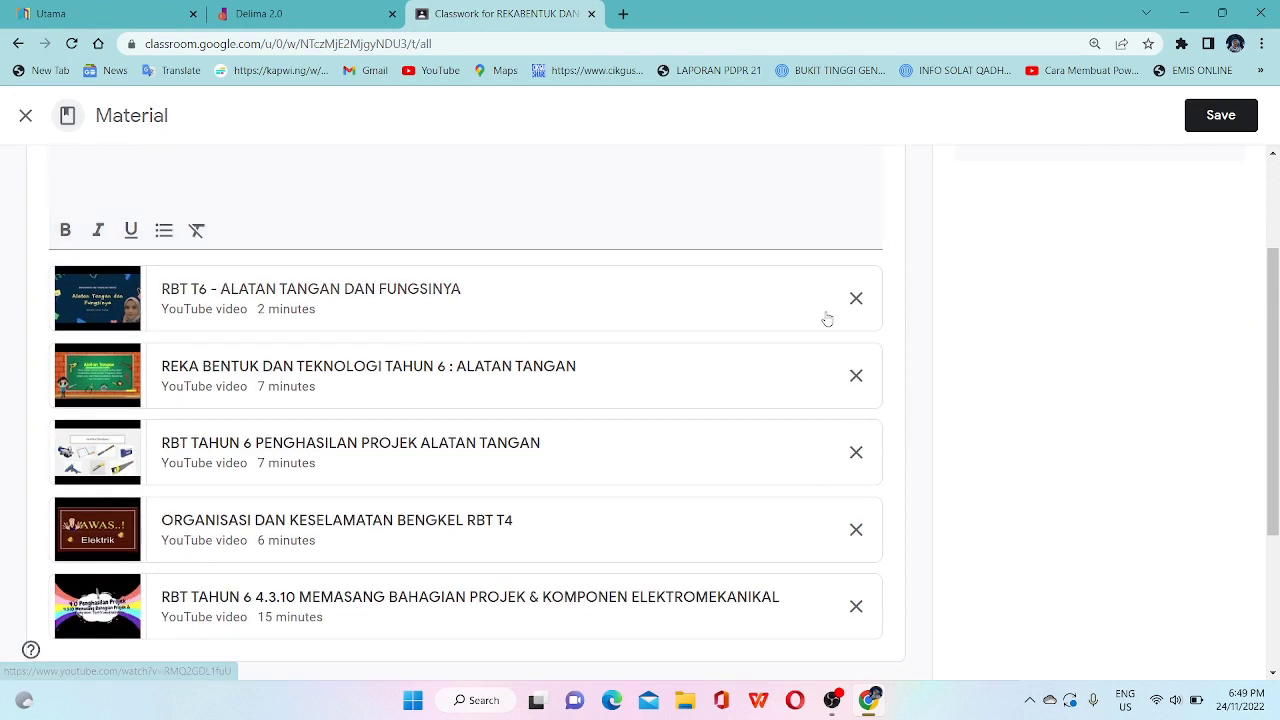
click(1221, 131)
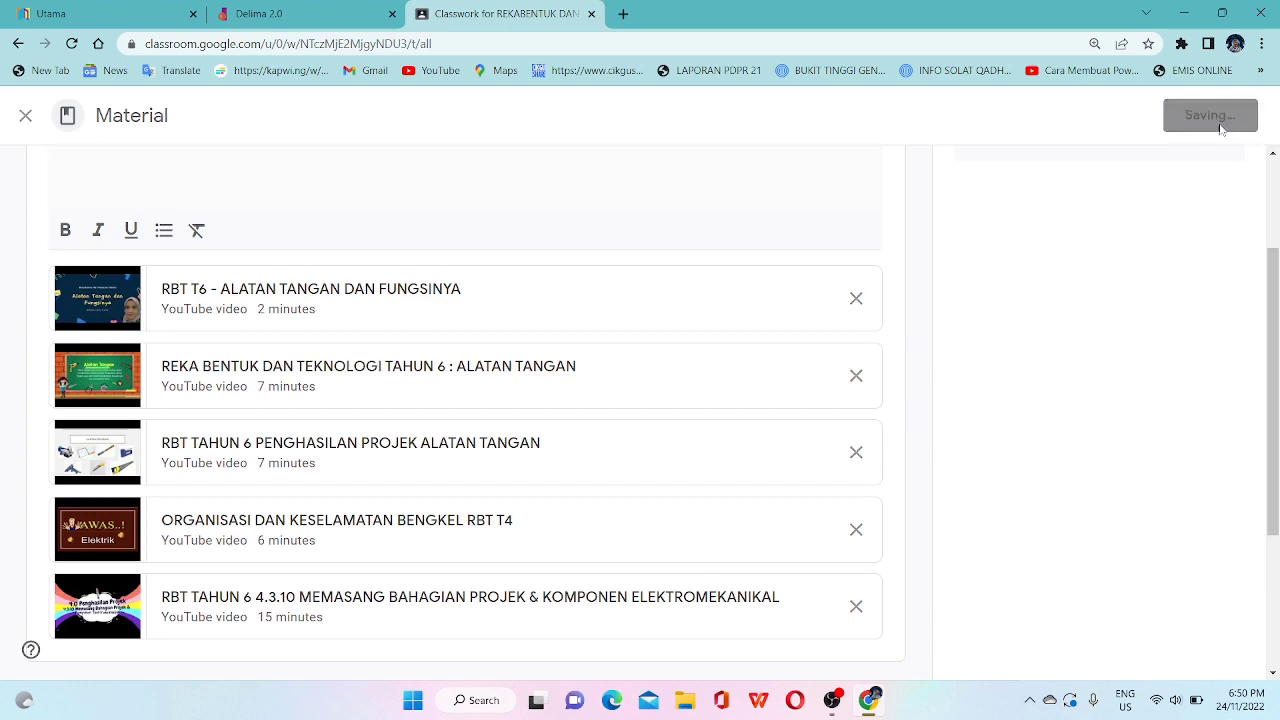